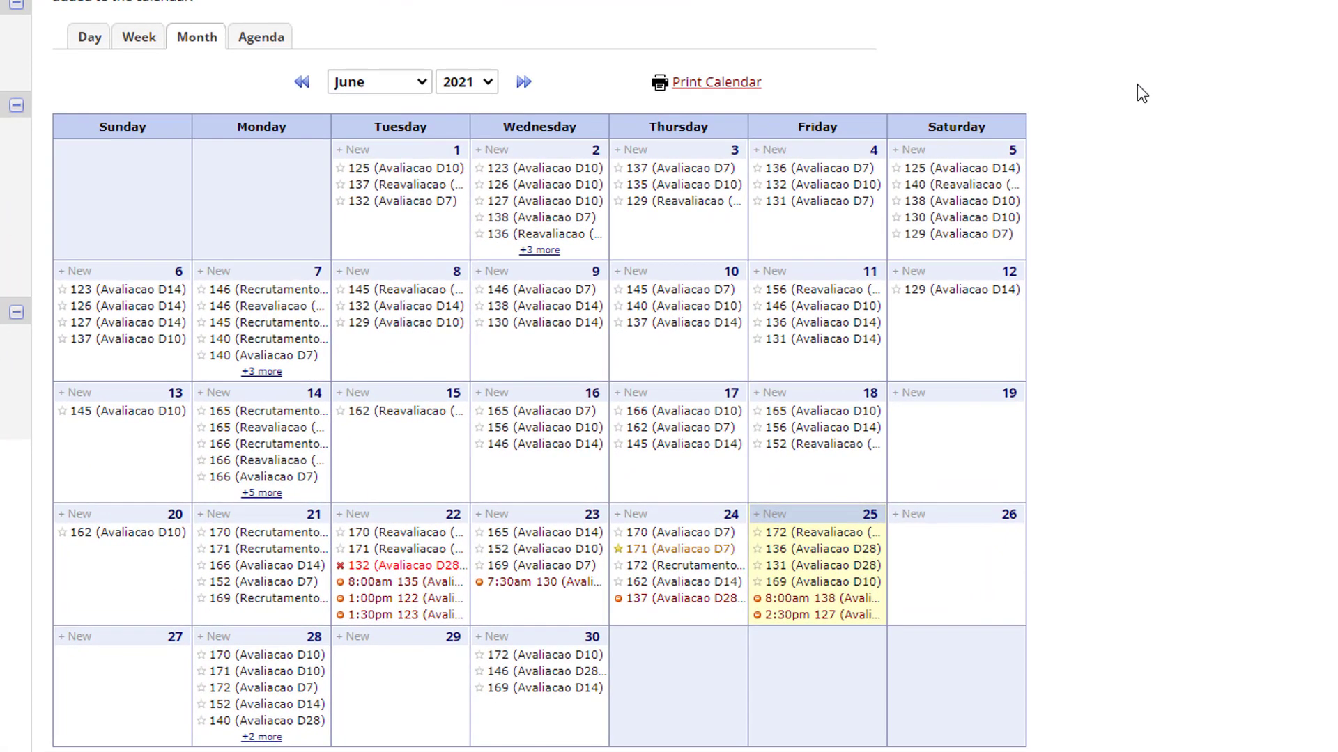
# - Show the calendar in day view for June 30, 2021
pyautogui.click(88, 36)
pyautogui.moveTo(393, 563)
pyautogui.click(80, 39)
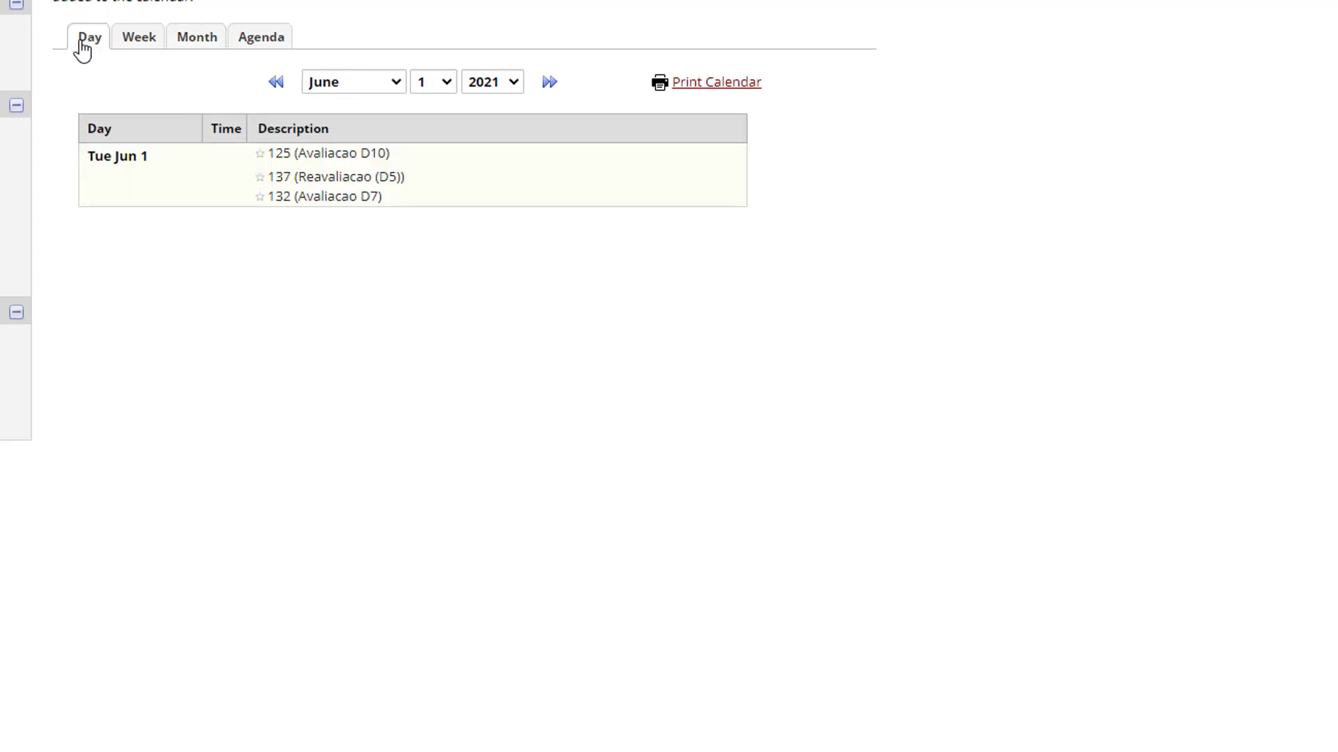
pyautogui.click(446, 82)
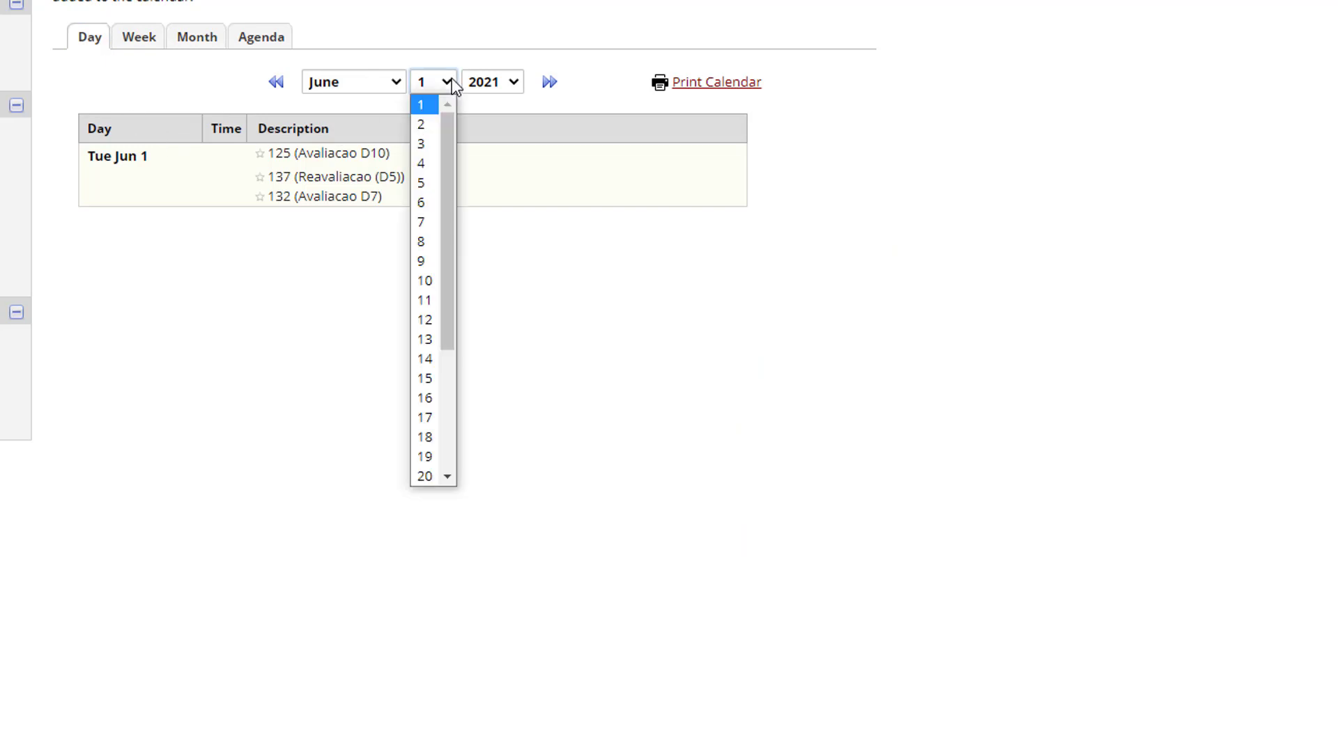
pyautogui.moveTo(445, 132); pyautogui.dragTo(463, 310)
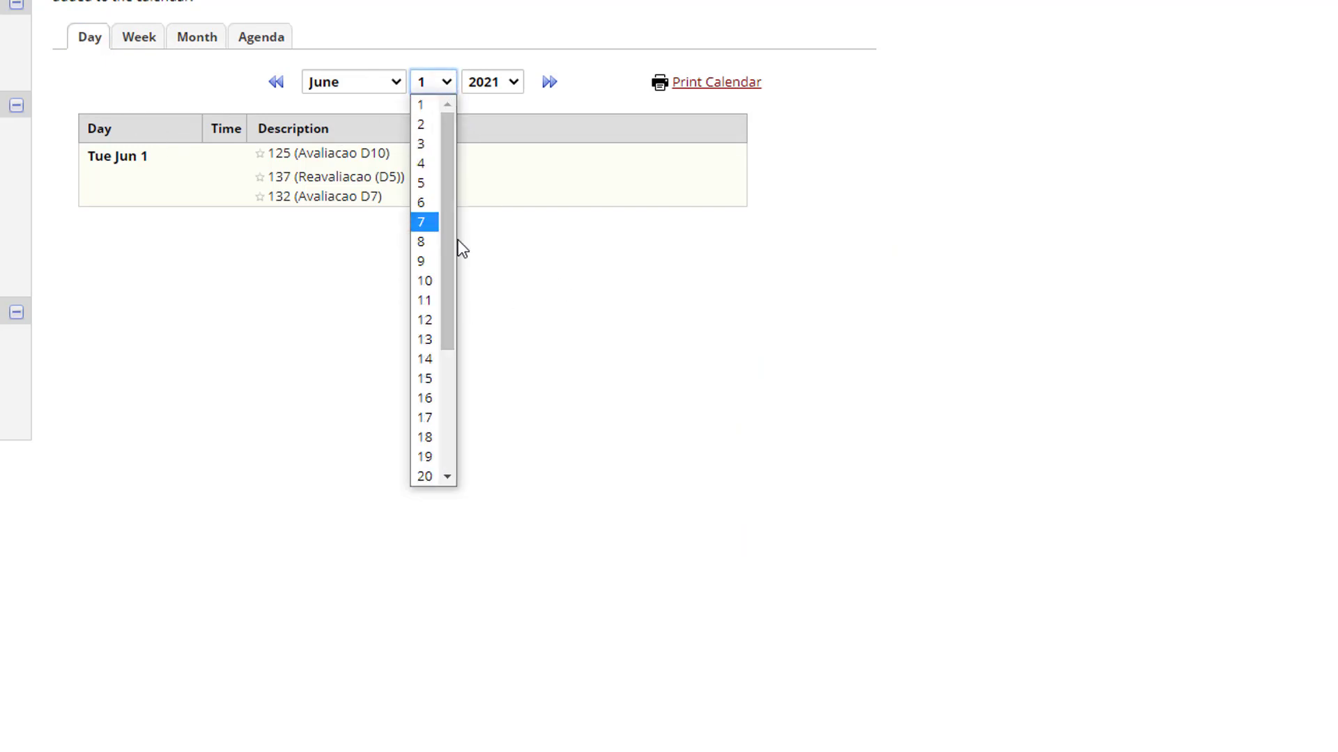
pyautogui.moveTo(445, 222); pyautogui.dragTo(445, 340)
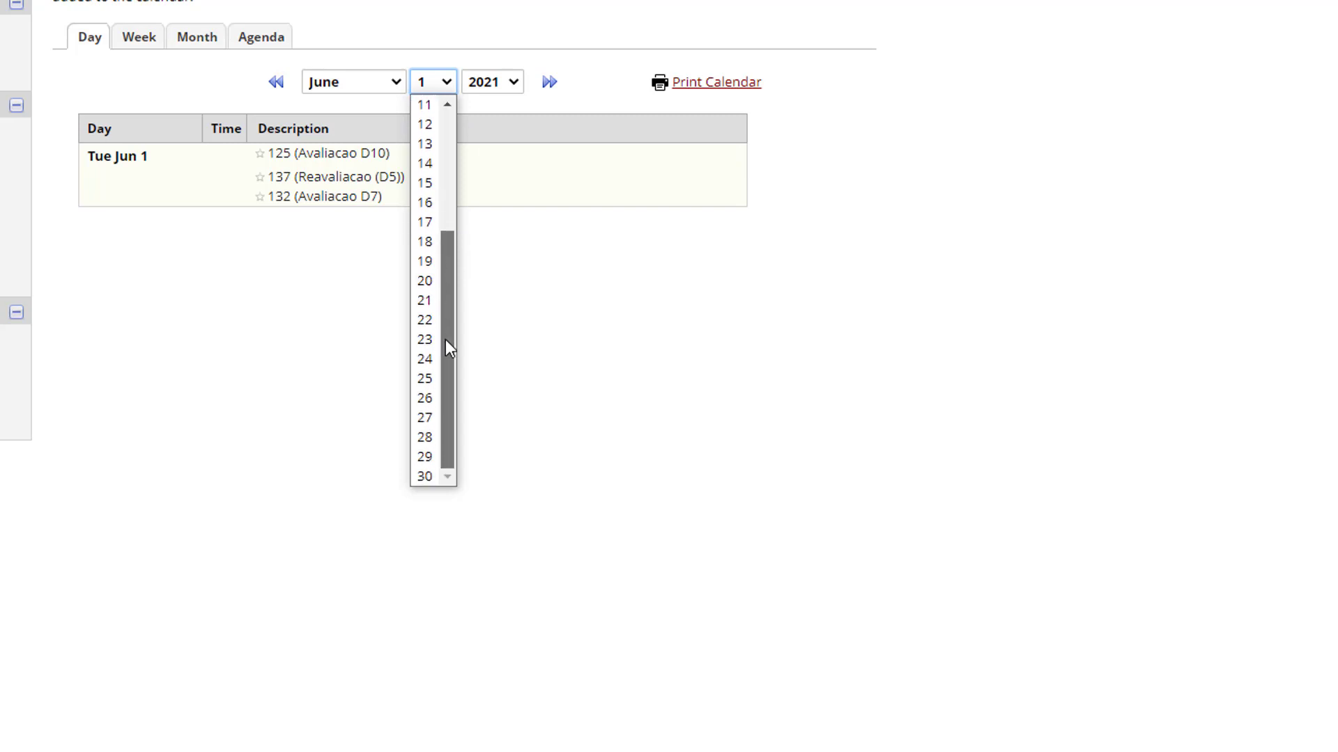
pyautogui.click(428, 481)
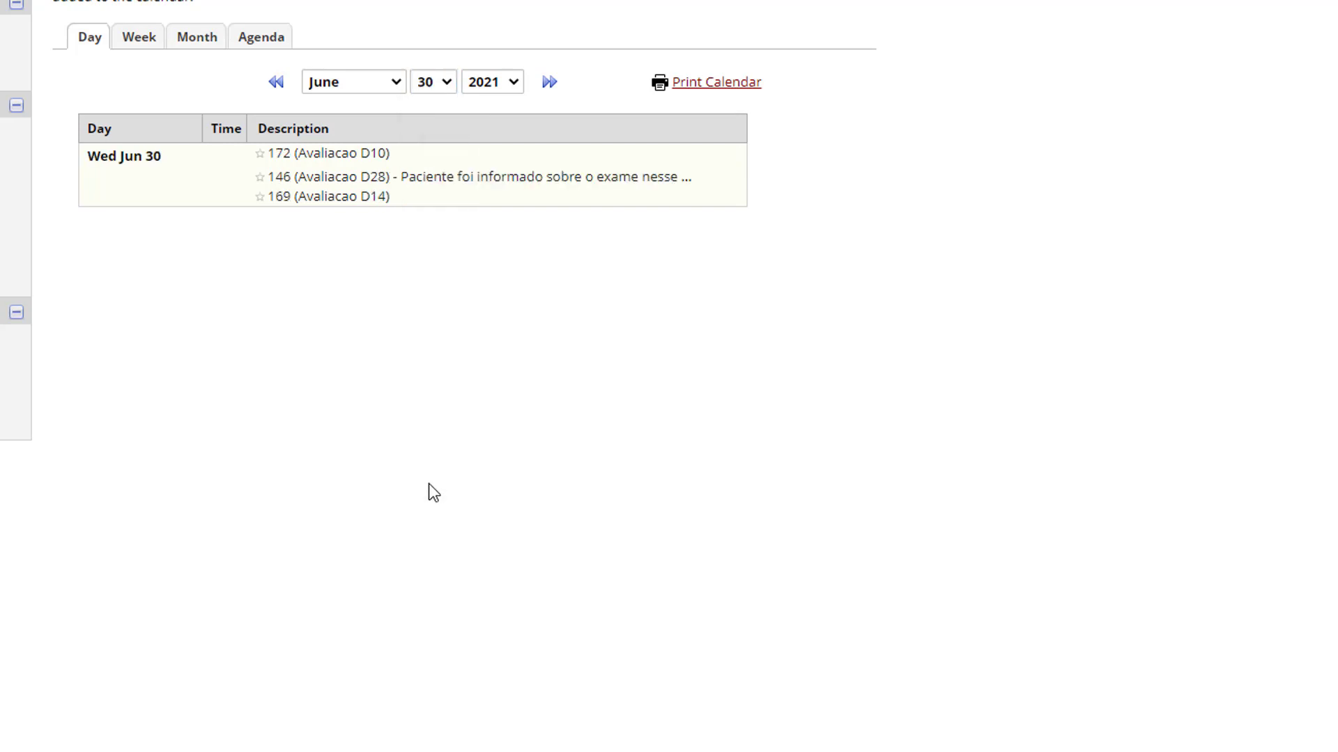
# - Show the calendar in week view for the week containing June 30, 2021
pyautogui.click(134, 44)
pyautogui.click(446, 81)
pyautogui.click(770, 421)
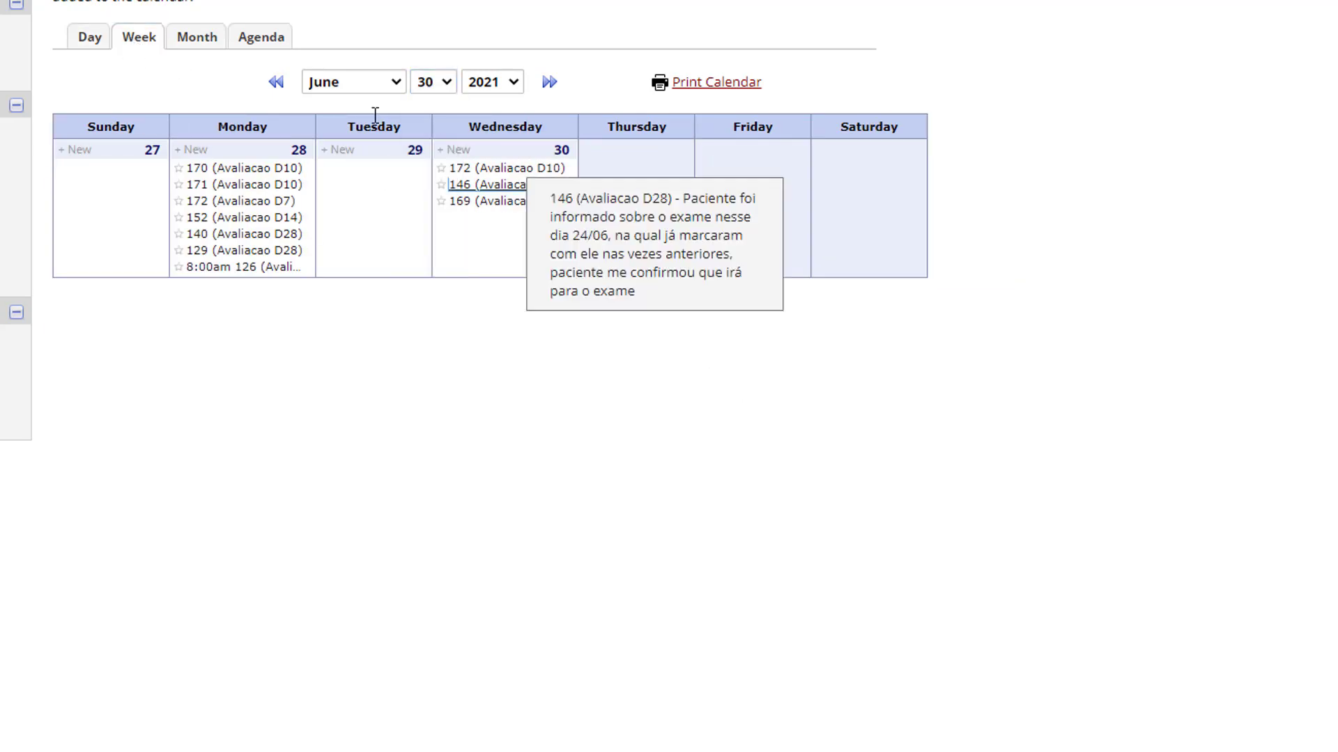
# - Show the June 2021 calendar in agenda view and review the listed events through late June
pyautogui.click(268, 41)
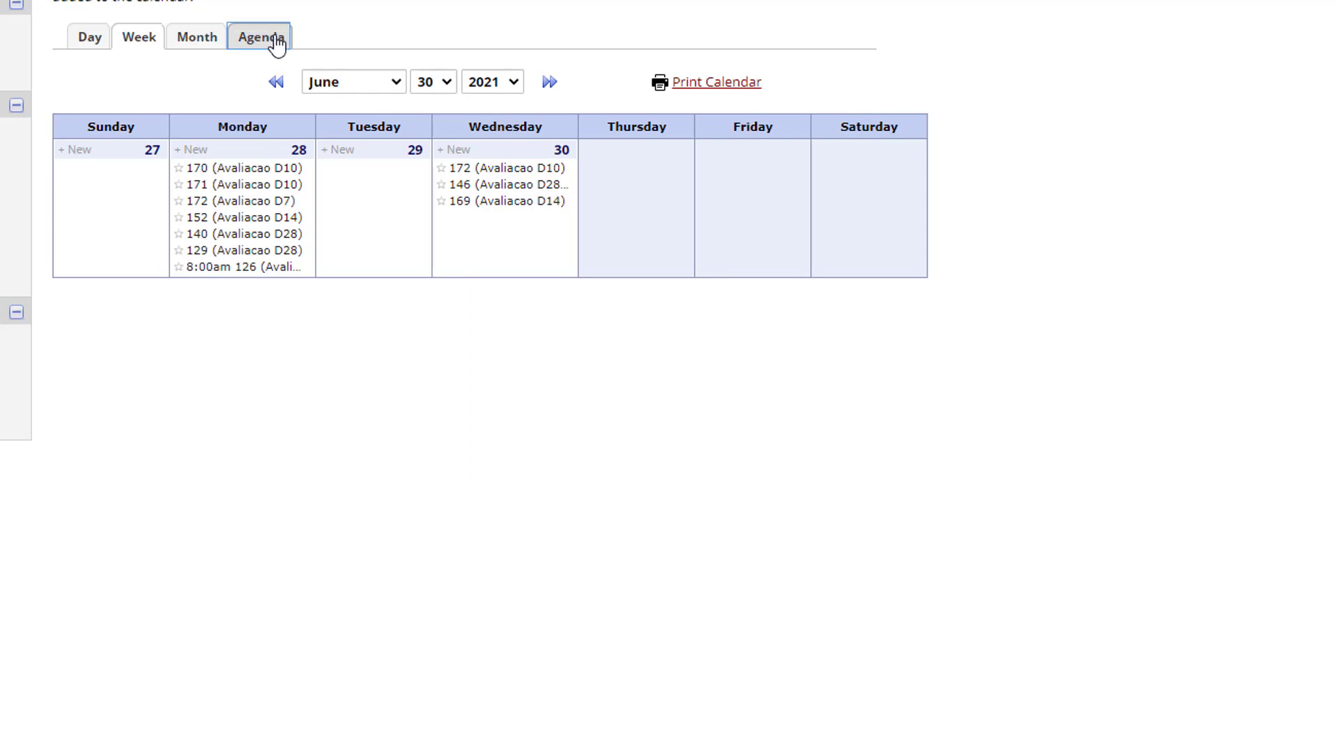
pyautogui.scroll(-5, 903, 202)
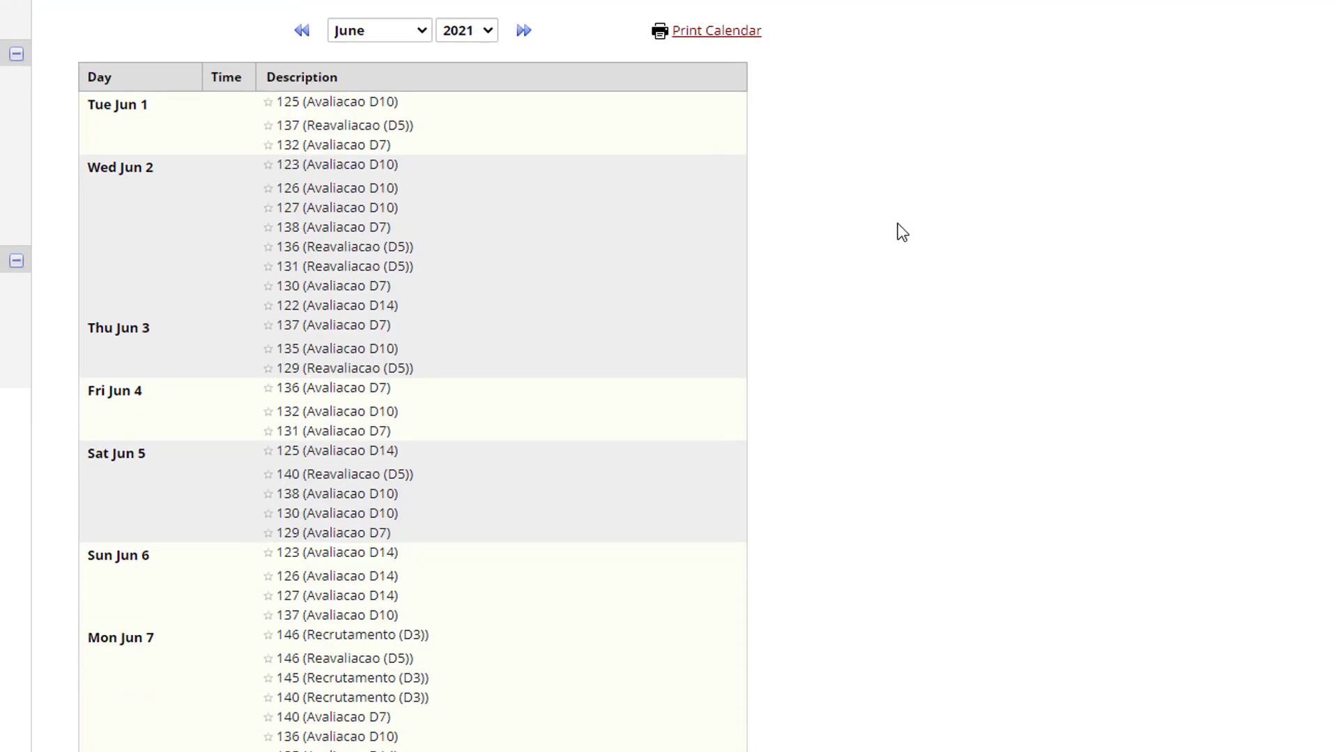
pyautogui.scroll(-12, 897, 234)
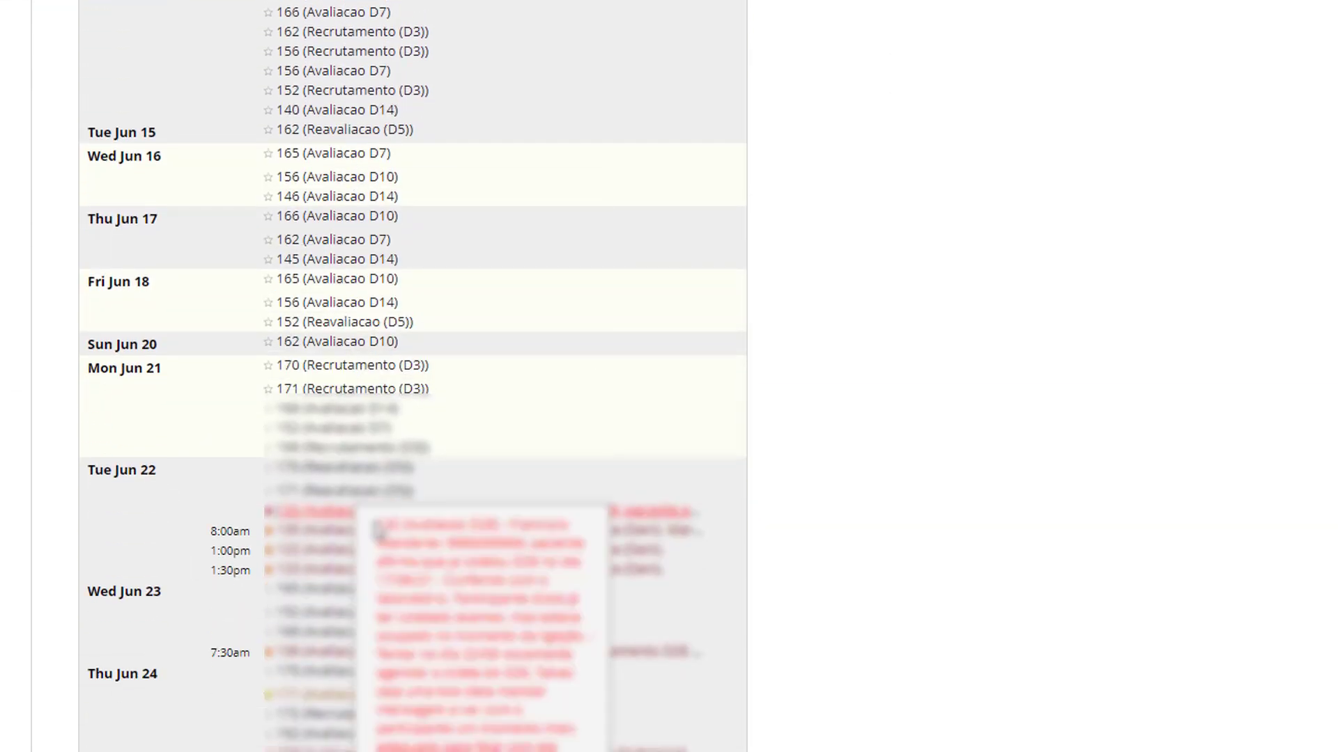
pyautogui.scroll(-2, 374, 722)
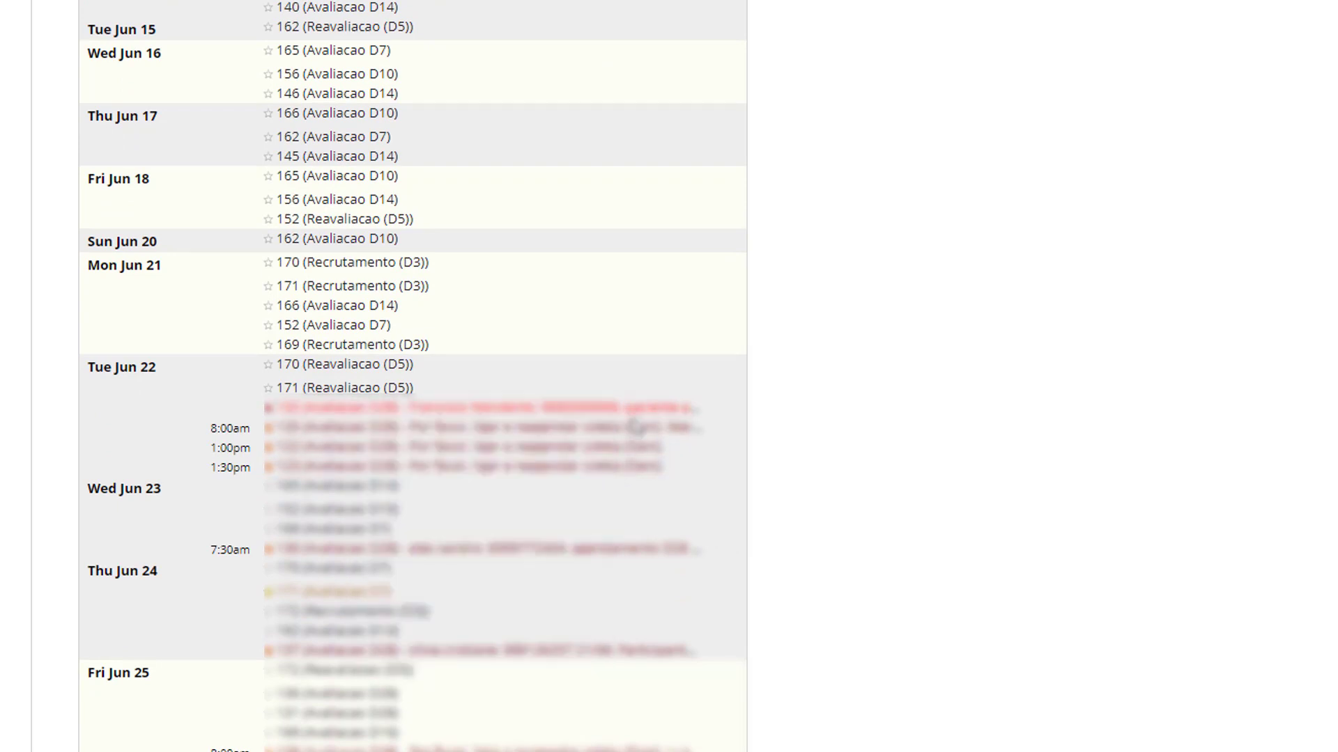
pyautogui.scroll(-4, 961, 481)
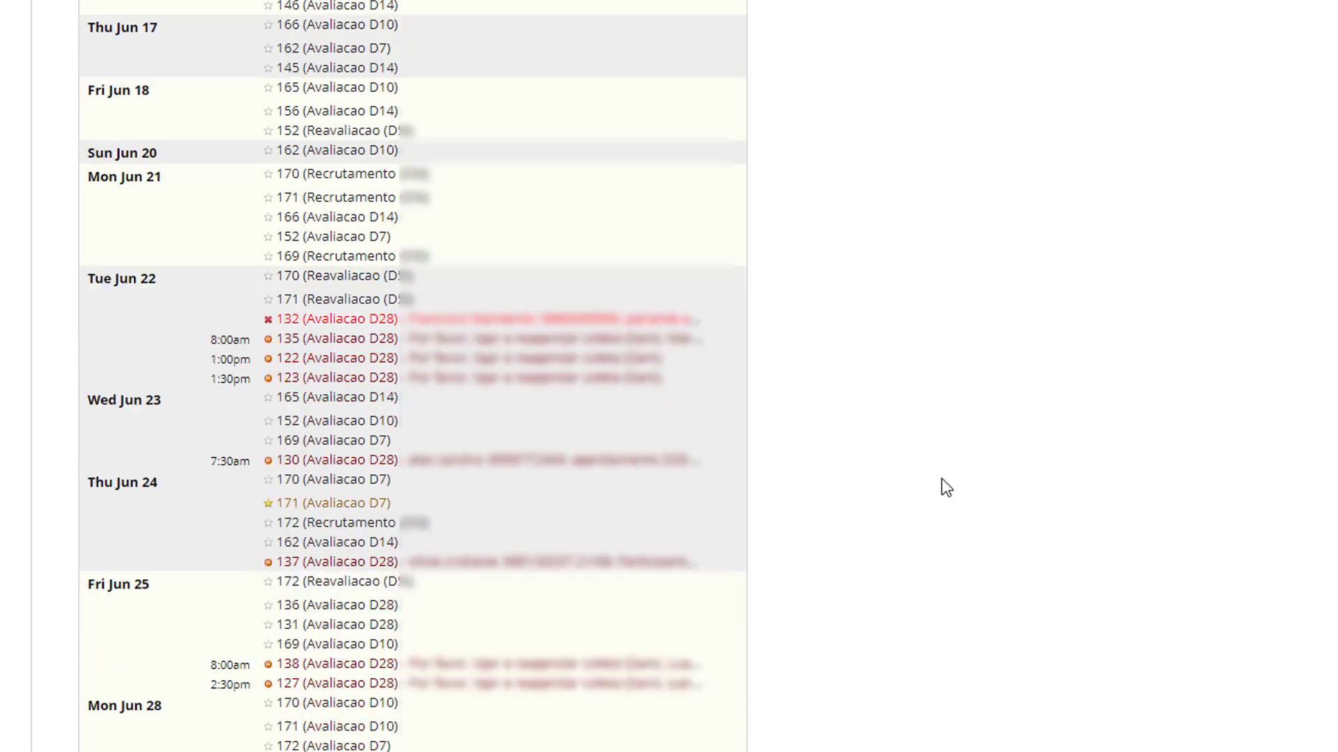
pyautogui.scroll(20, 942, 478)
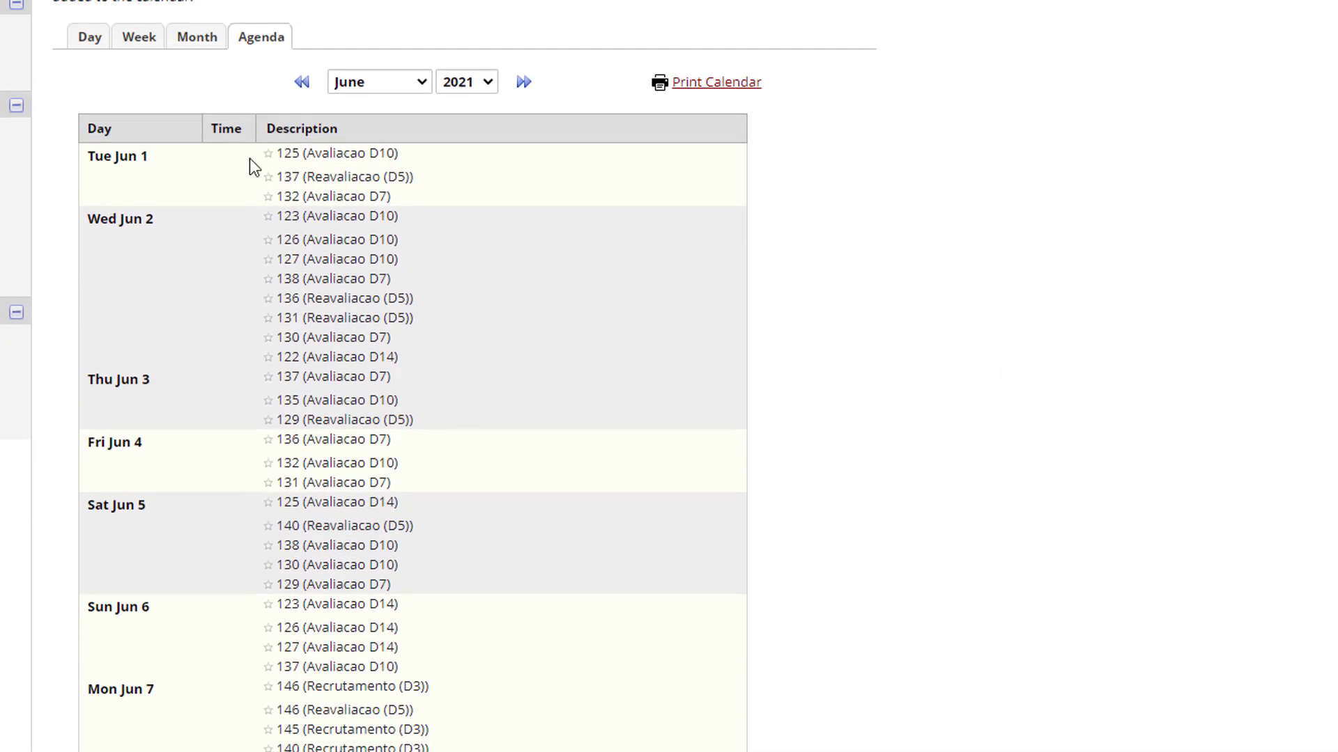
# - From the July 2021 month view, go to July 14 and open that day's first Reavaliacao (D5) event
pyautogui.click(195, 38)
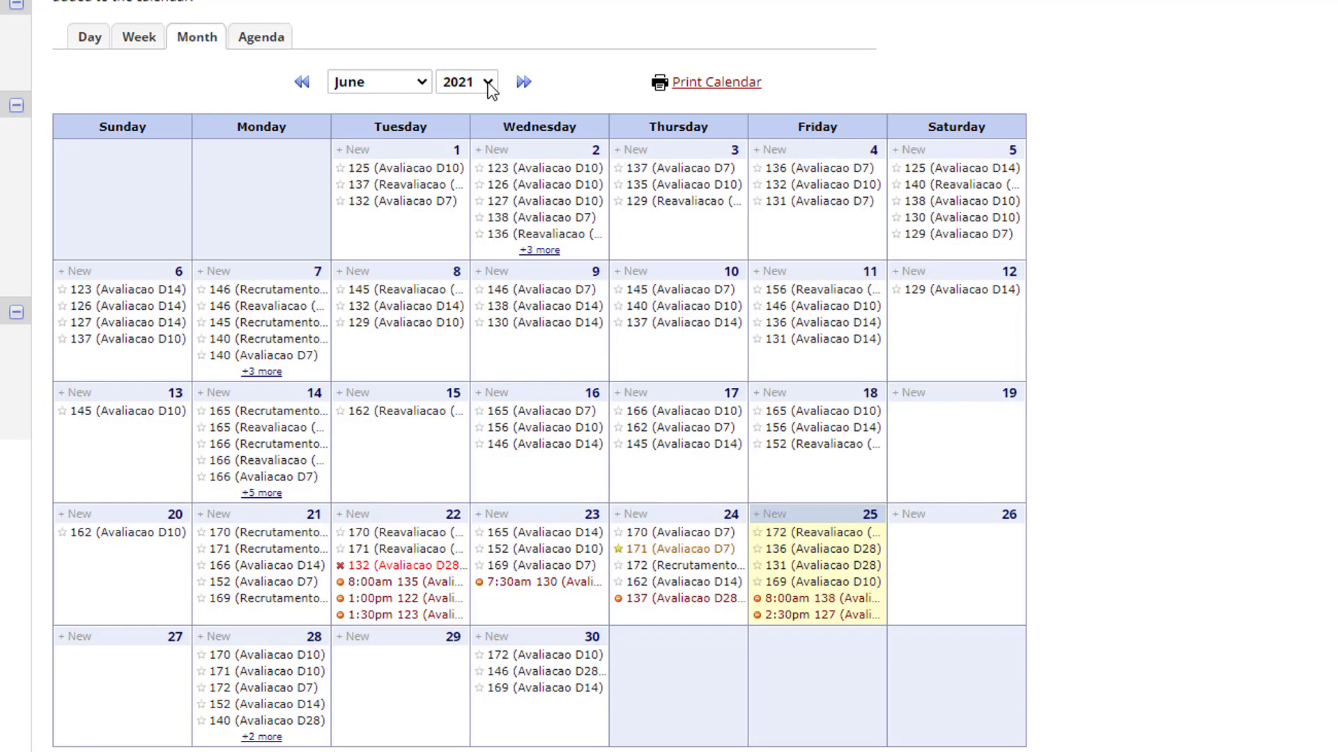
pyautogui.click(524, 82)
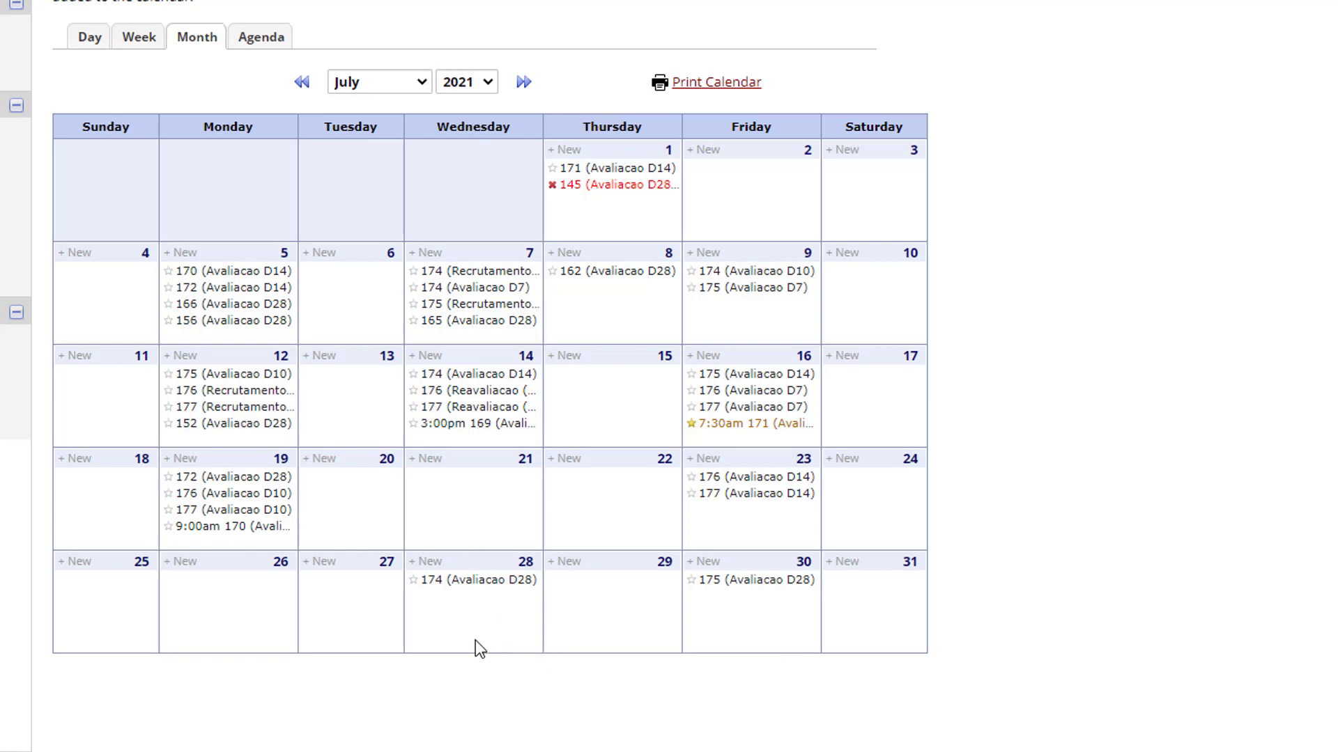
pyautogui.click(526, 358)
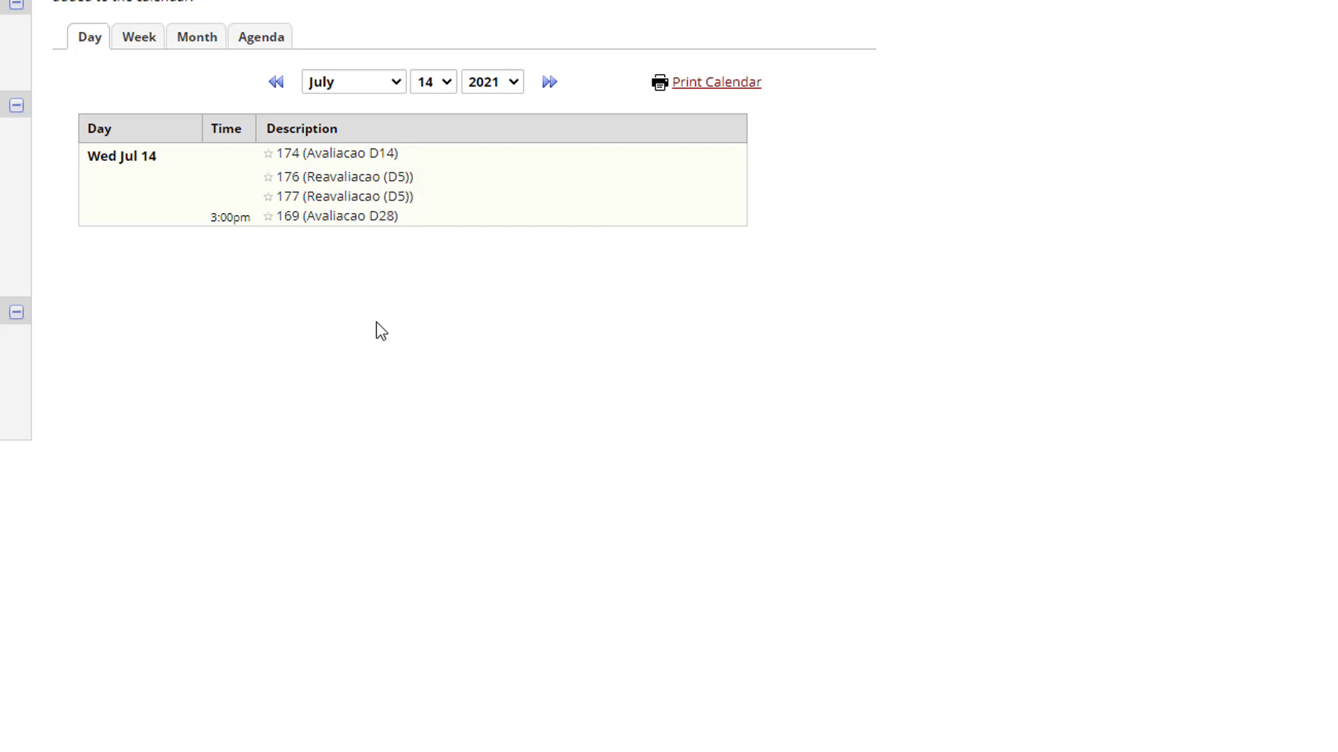
pyautogui.click(372, 183)
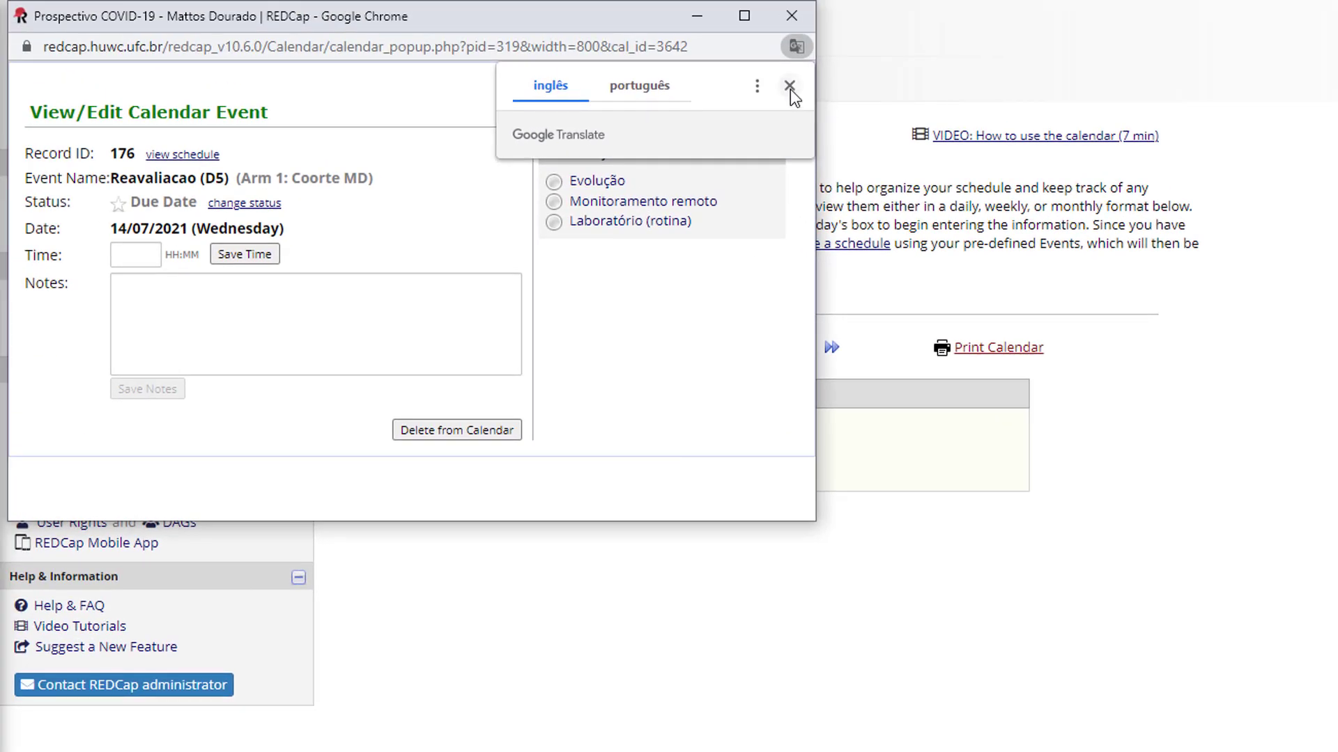
pyautogui.click(790, 87)
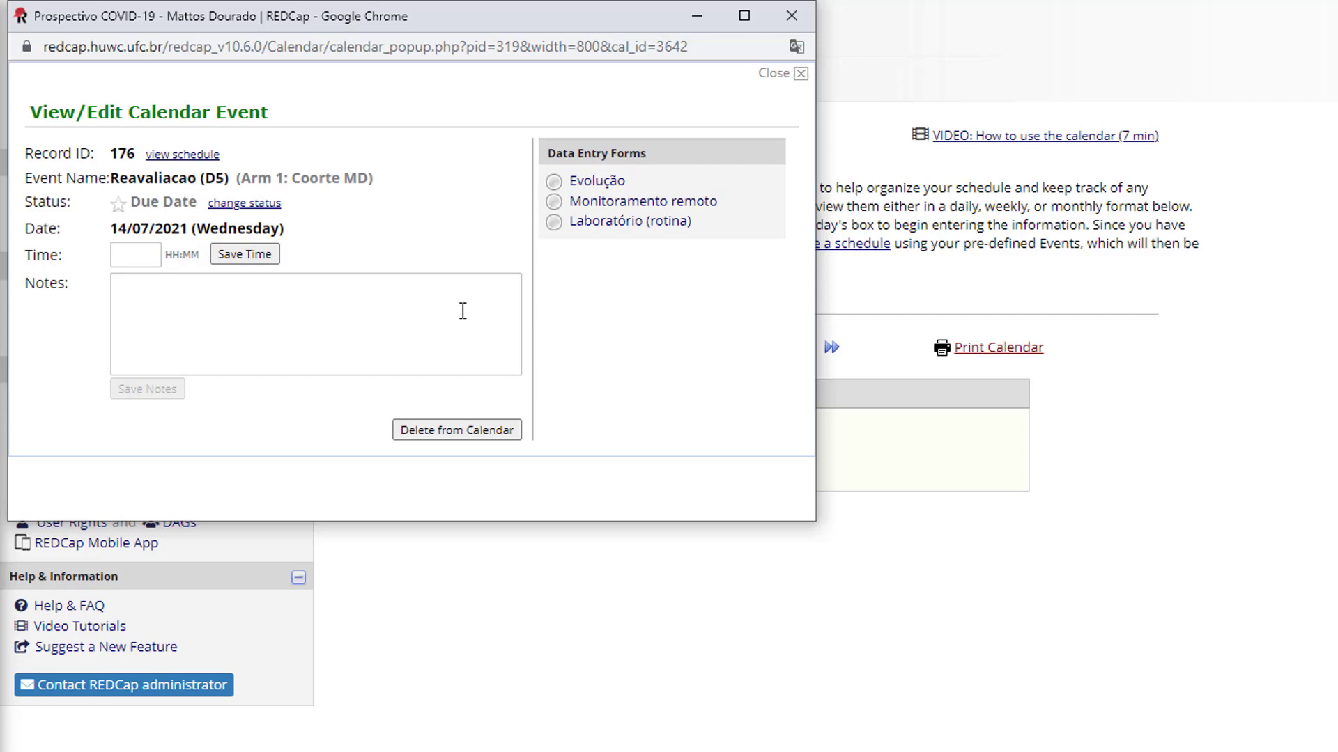
# - Enter and save the event note "- Realizado contato com o participante" followed by the staff member's name in parentheses
pyautogui.click(503, 288)
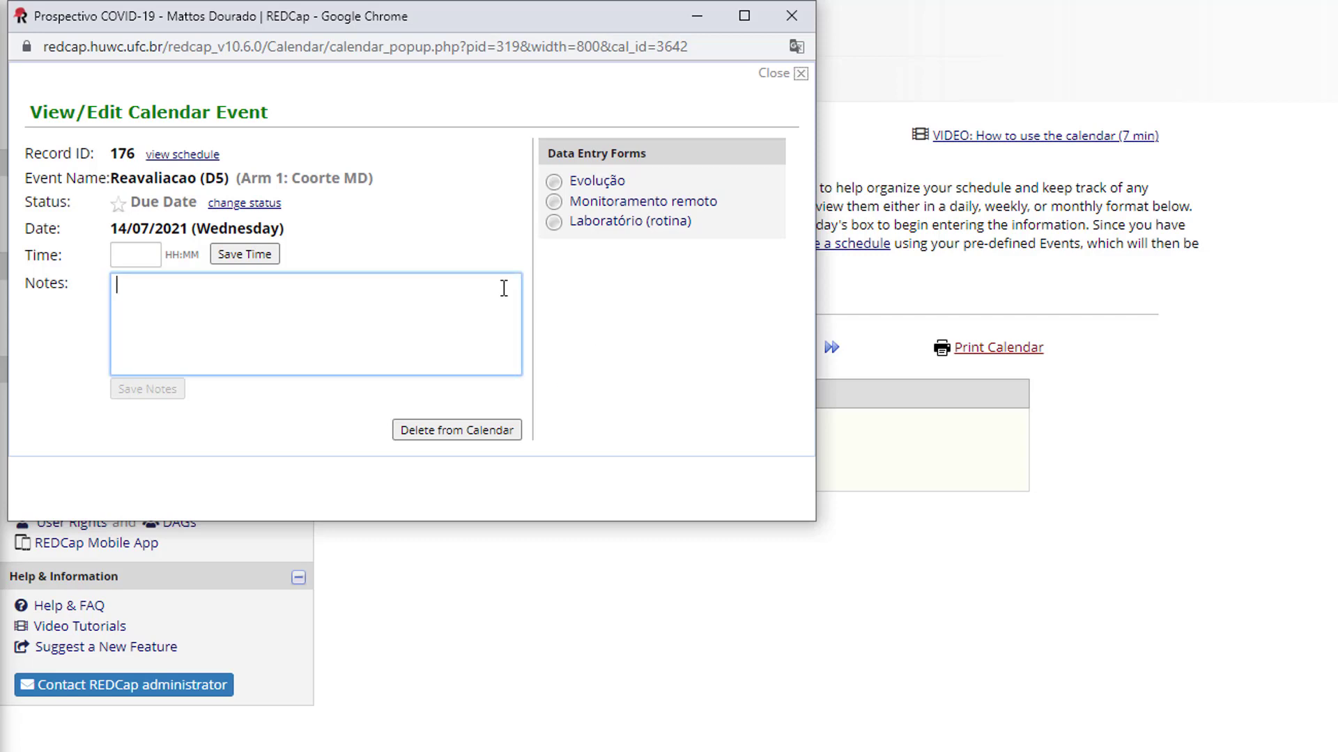
pyautogui.press('capslock')
pyautogui.write('Re')
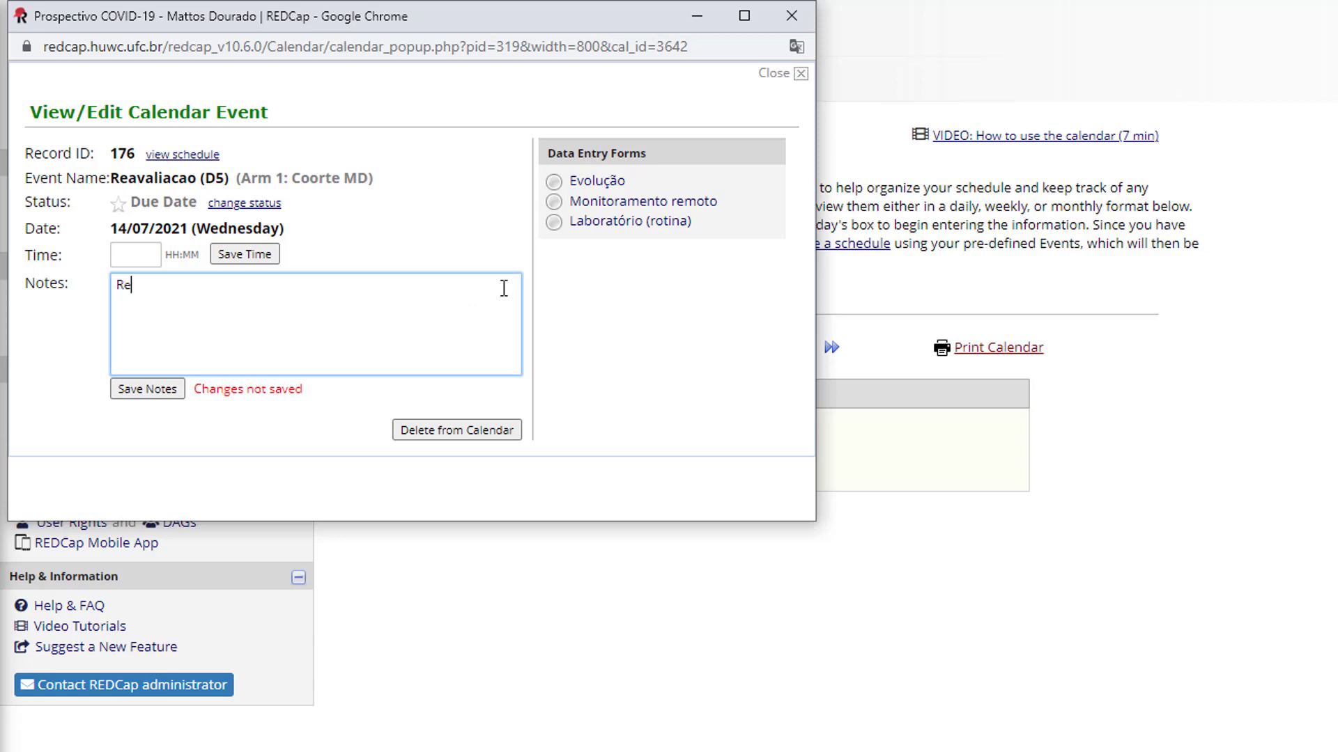
pyautogui.write('alia')
pyautogui.hotkey('shift', 'Left')
pyautogui.write('alizado')
pyautogui.press('Right')
pyautogui.press('Delete')
pyautogui.press('Delete')
pyautogui.write('contato com o part')
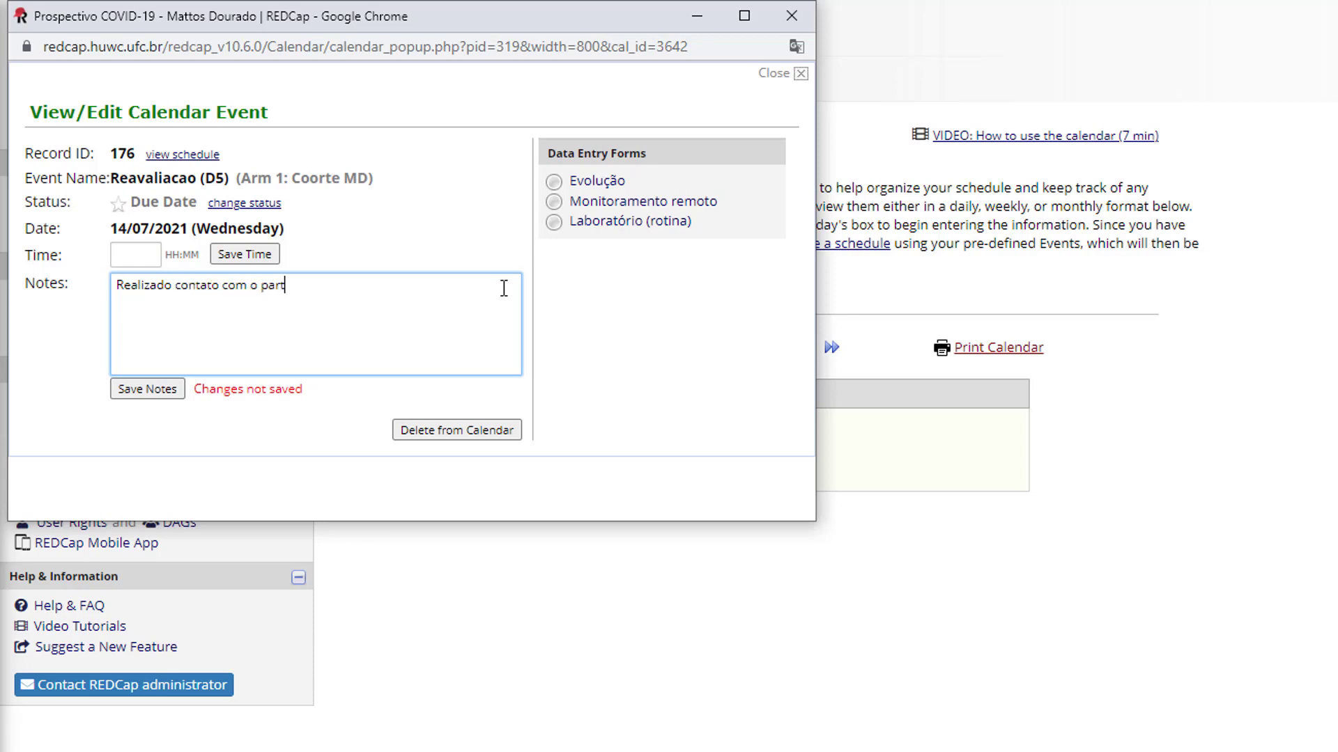
pyautogui.write('icipante (KenY')
pyautogui.press('Home')
pyautogui.write('-')
pyautogui.hotkey('shift', 'Left')
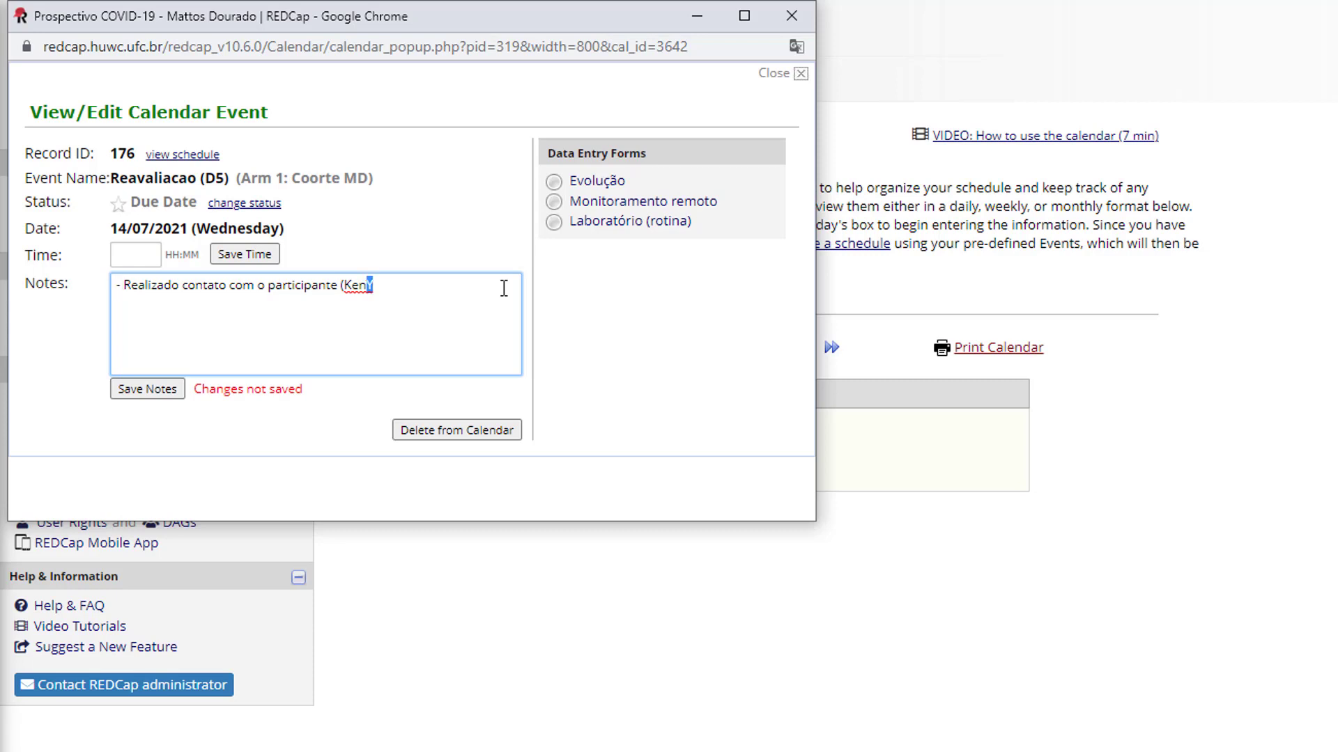
pyautogui.write('y)')
pyautogui.click(173, 391)
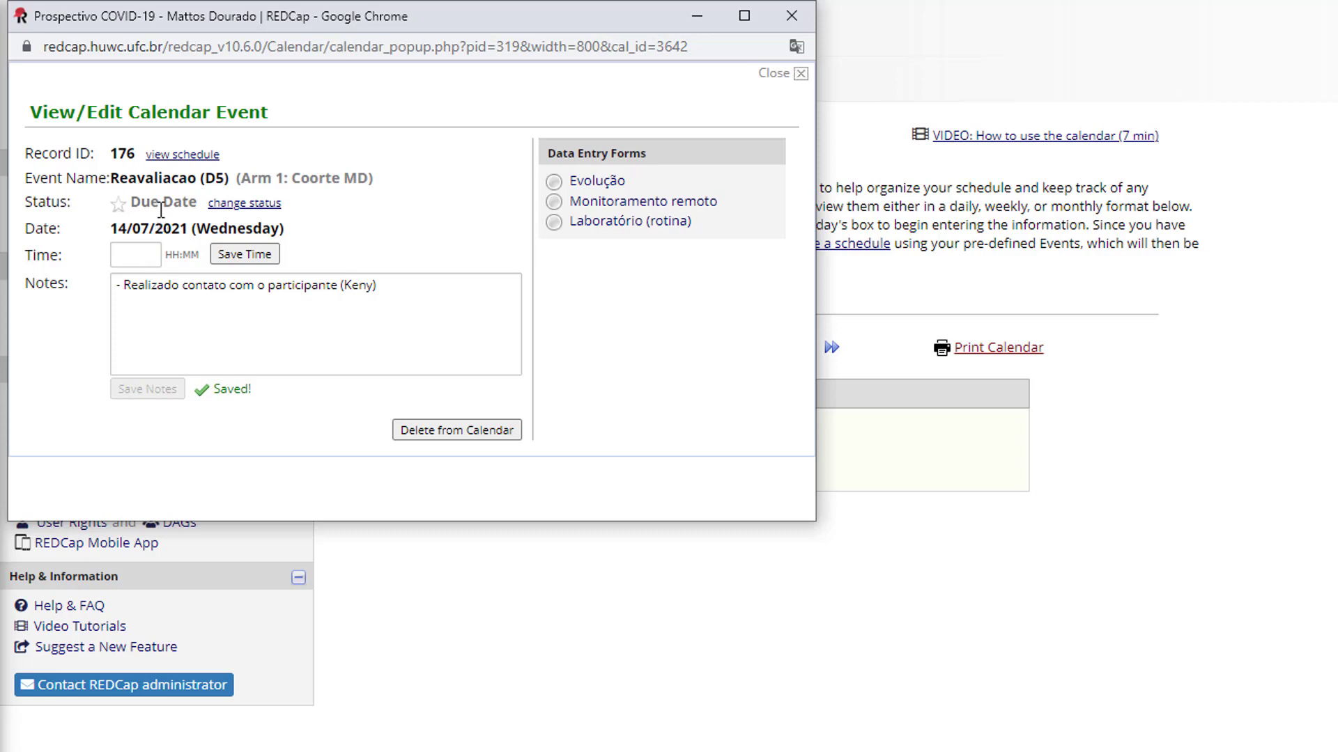
# - Choose Confirmed as the calendar event's status and look over the other status options
pyautogui.click(250, 209)
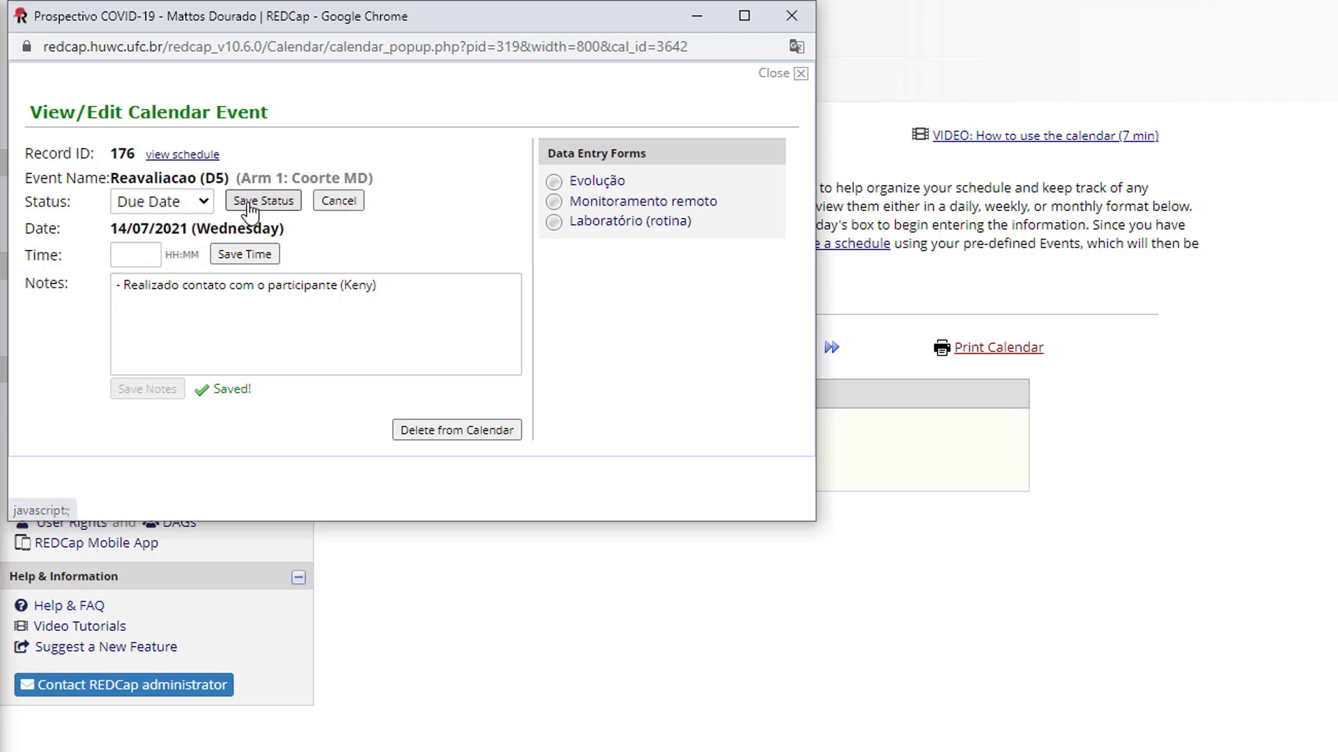
pyautogui.click(204, 204)
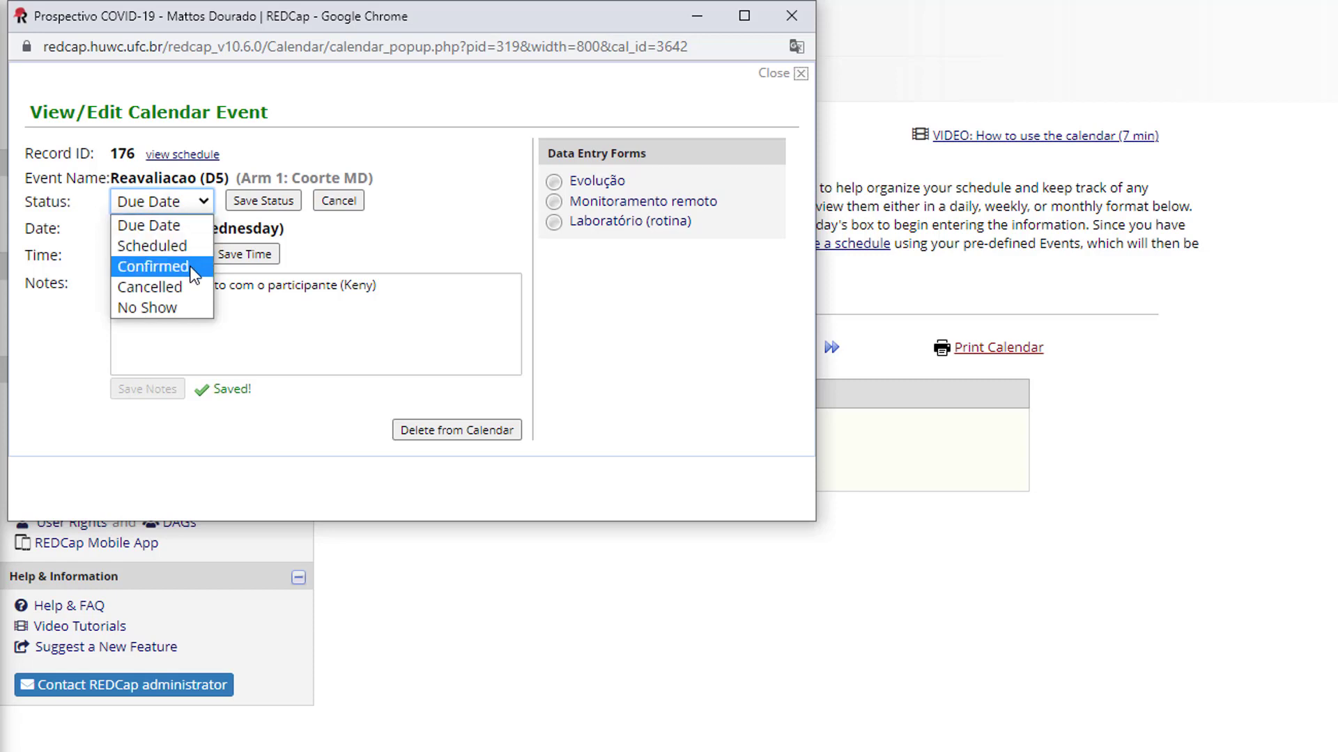
pyautogui.click(154, 266)
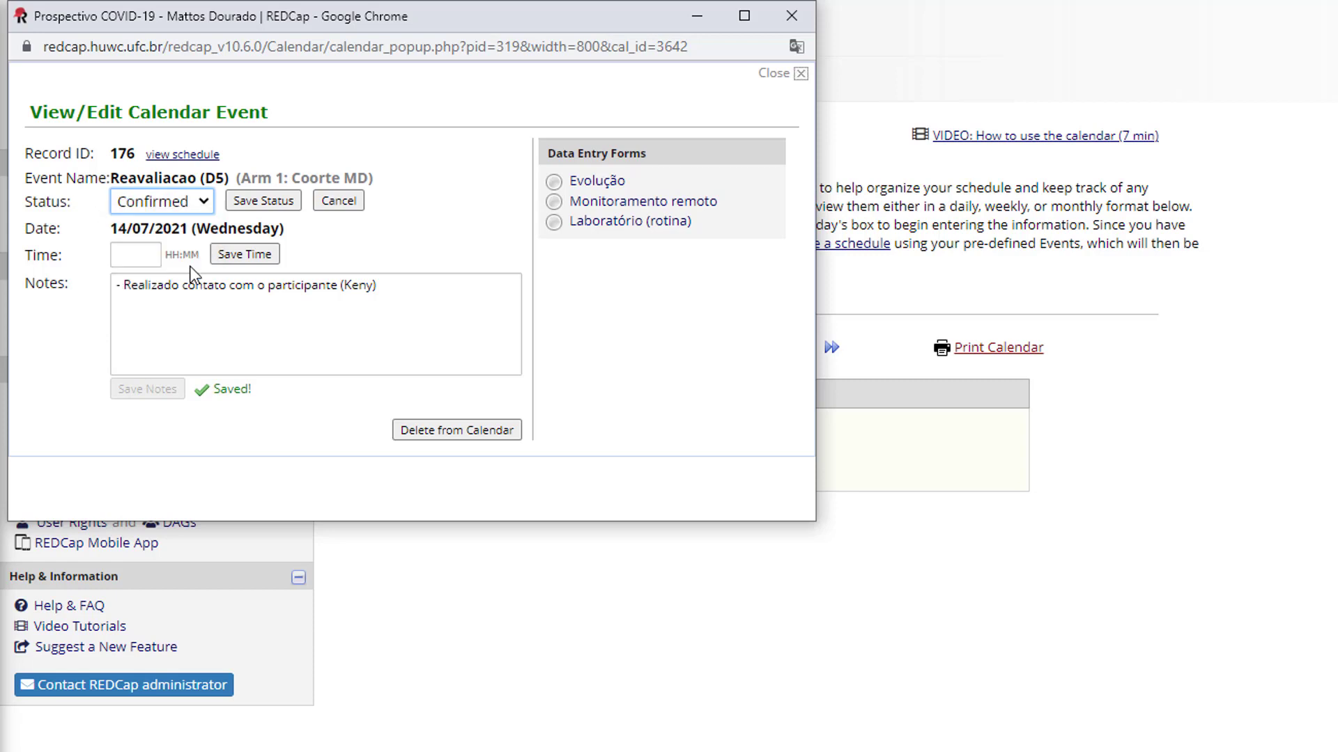
pyautogui.click(204, 202)
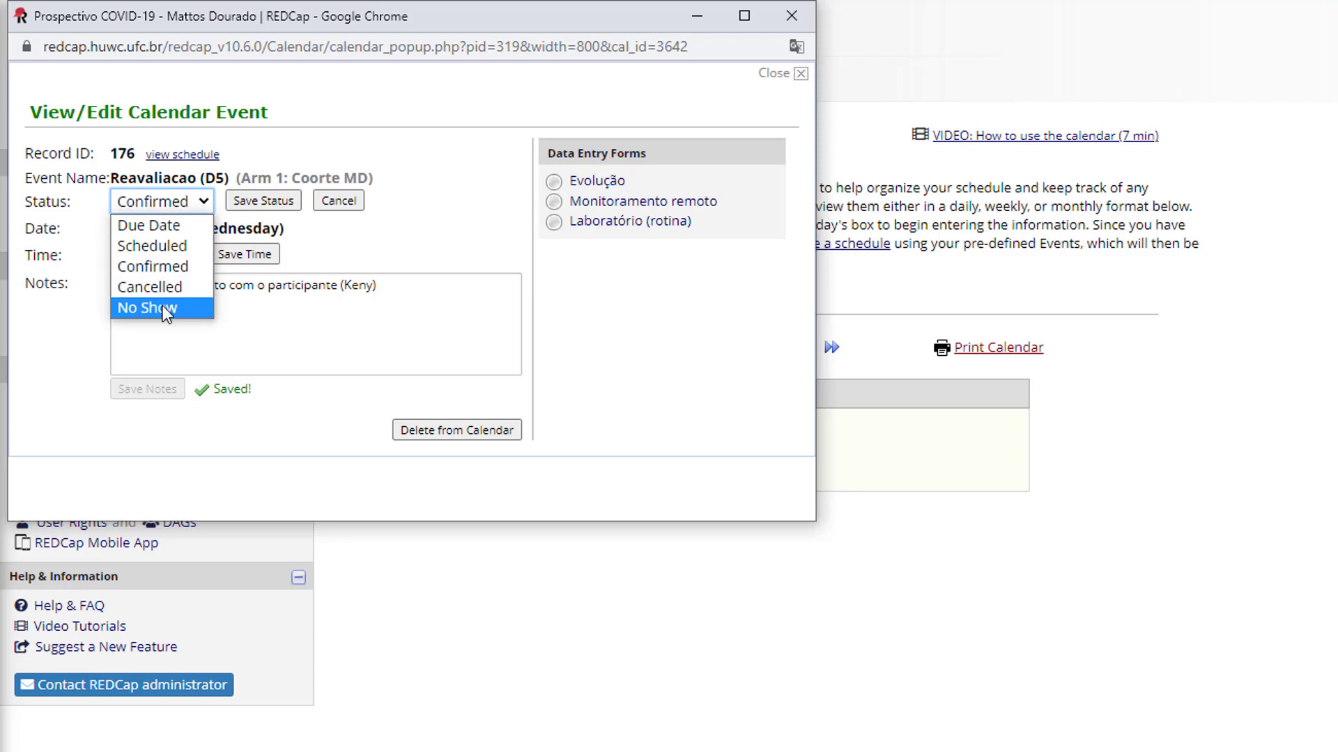
# - Replace the event note with "- Participante não atendeu o telefone. Respondeu mensagem de texto que ligasse amanhã pela manhã."
pyautogui.click(411, 314)
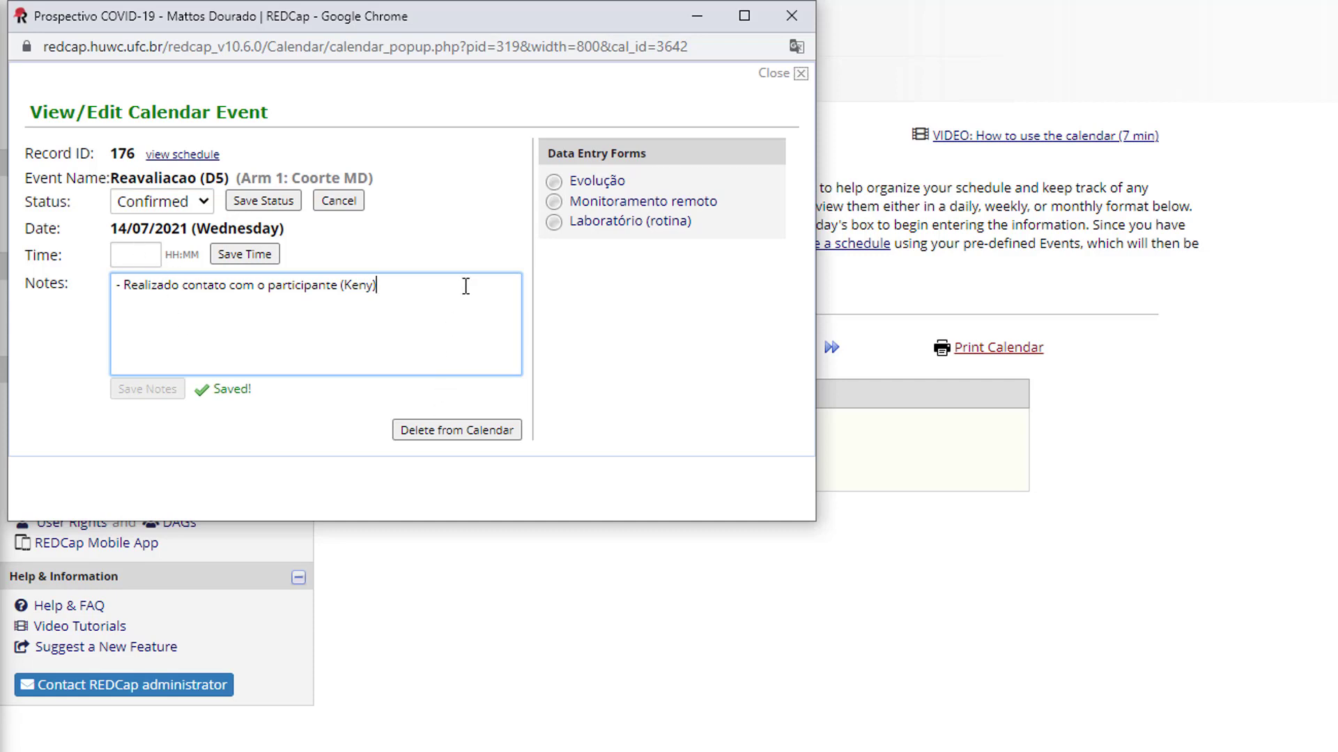
pyautogui.hotkey('ctrl', 'Home')
pyautogui.press('Delete')
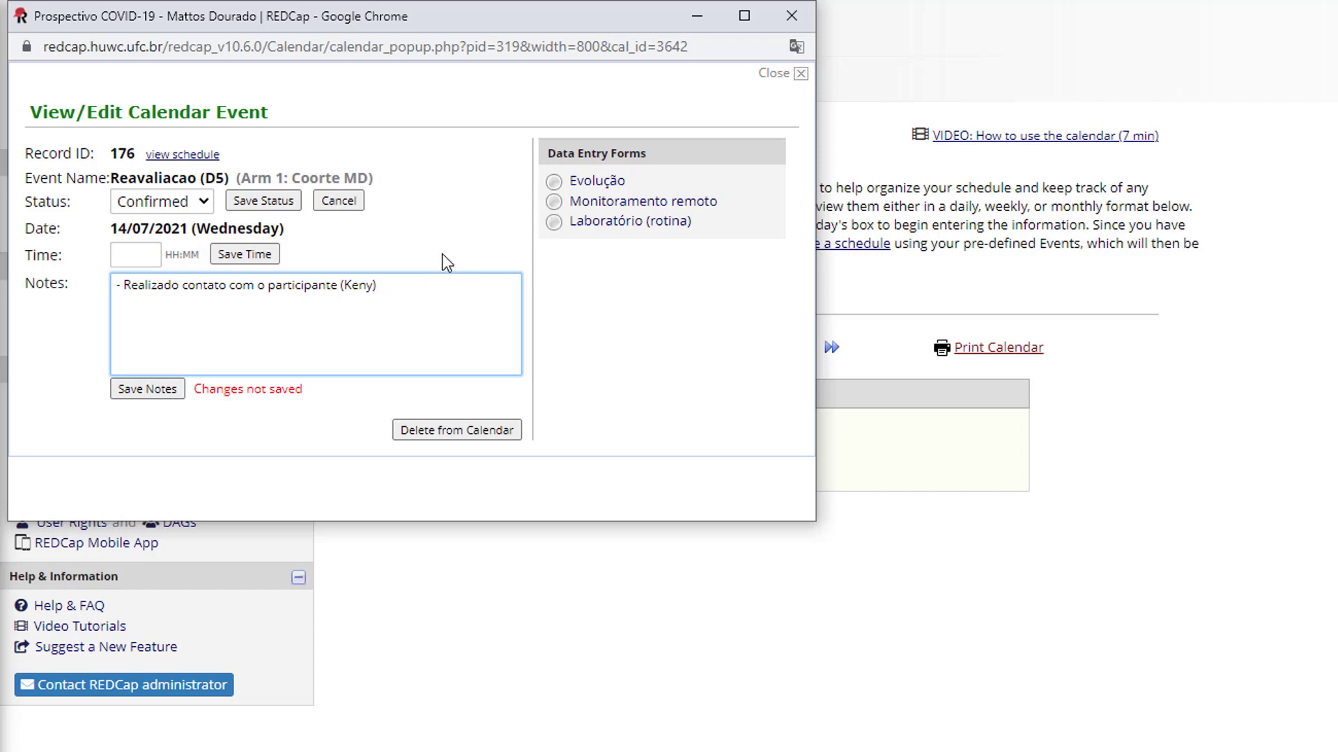
pyautogui.press('Right')
pyautogui.press('Right')
pyautogui.hotkey('shift', 'End')
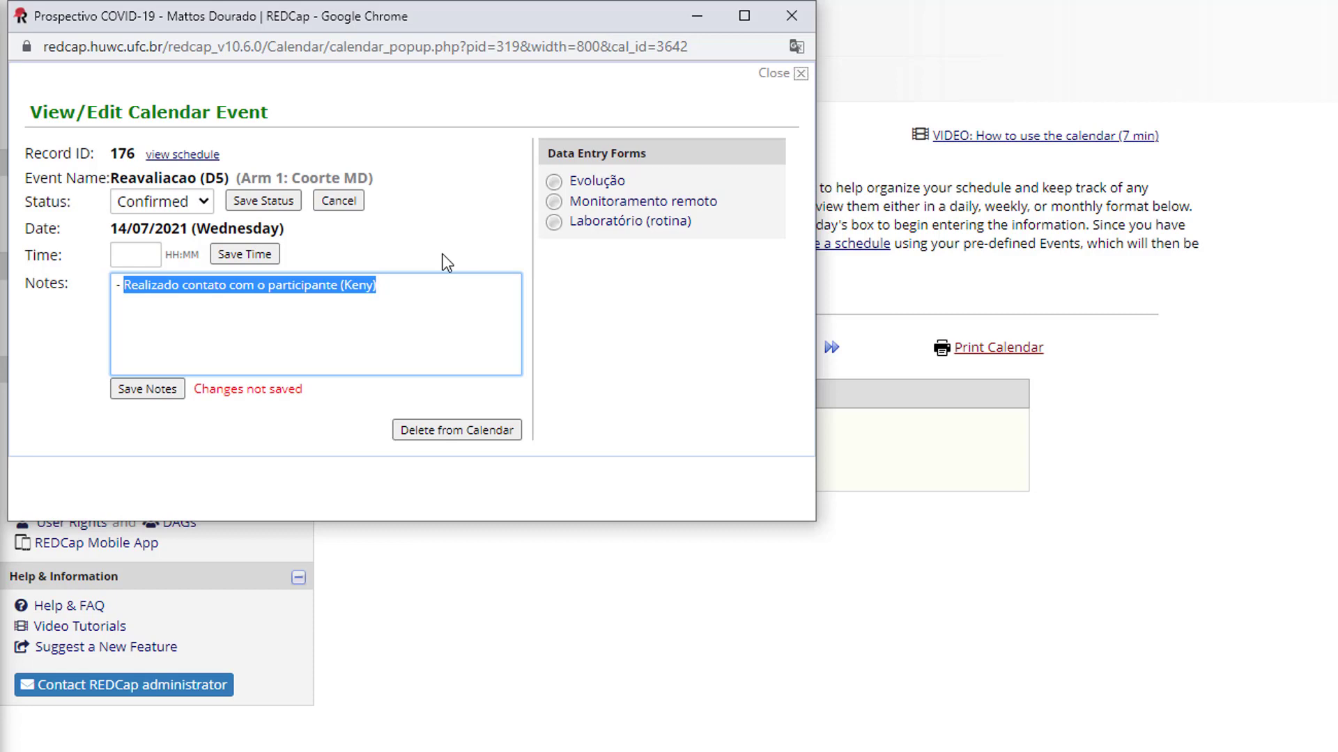
pyautogui.write('Participante')
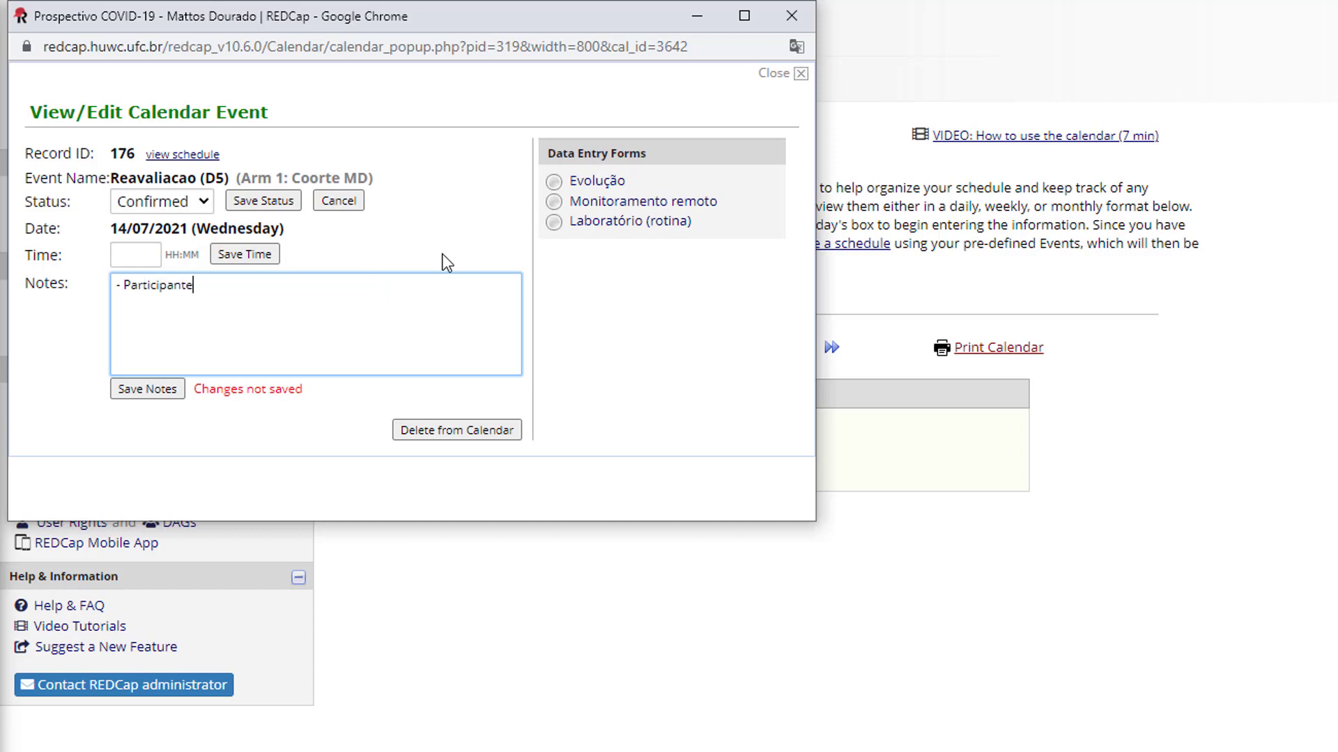
pyautogui.write(' não atendeu o telefone')
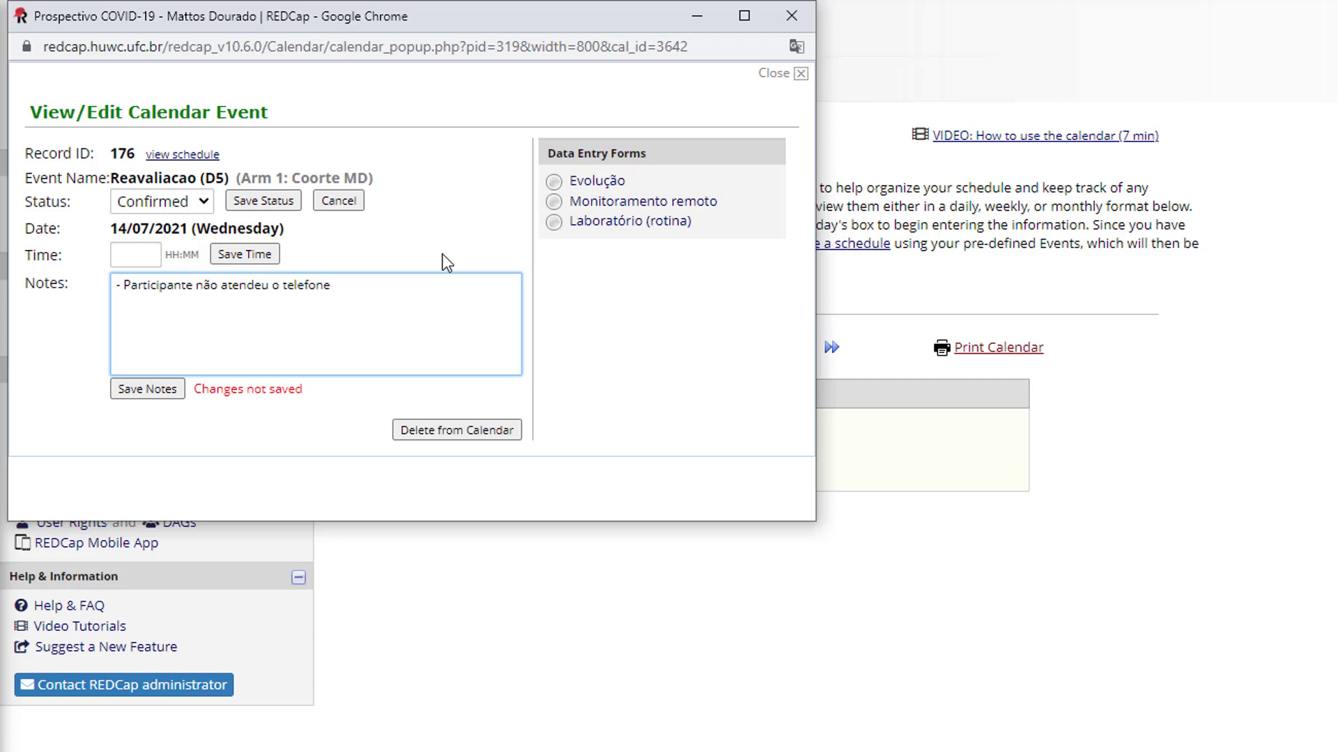
pyautogui.write('. Respondeu mensagem de te')
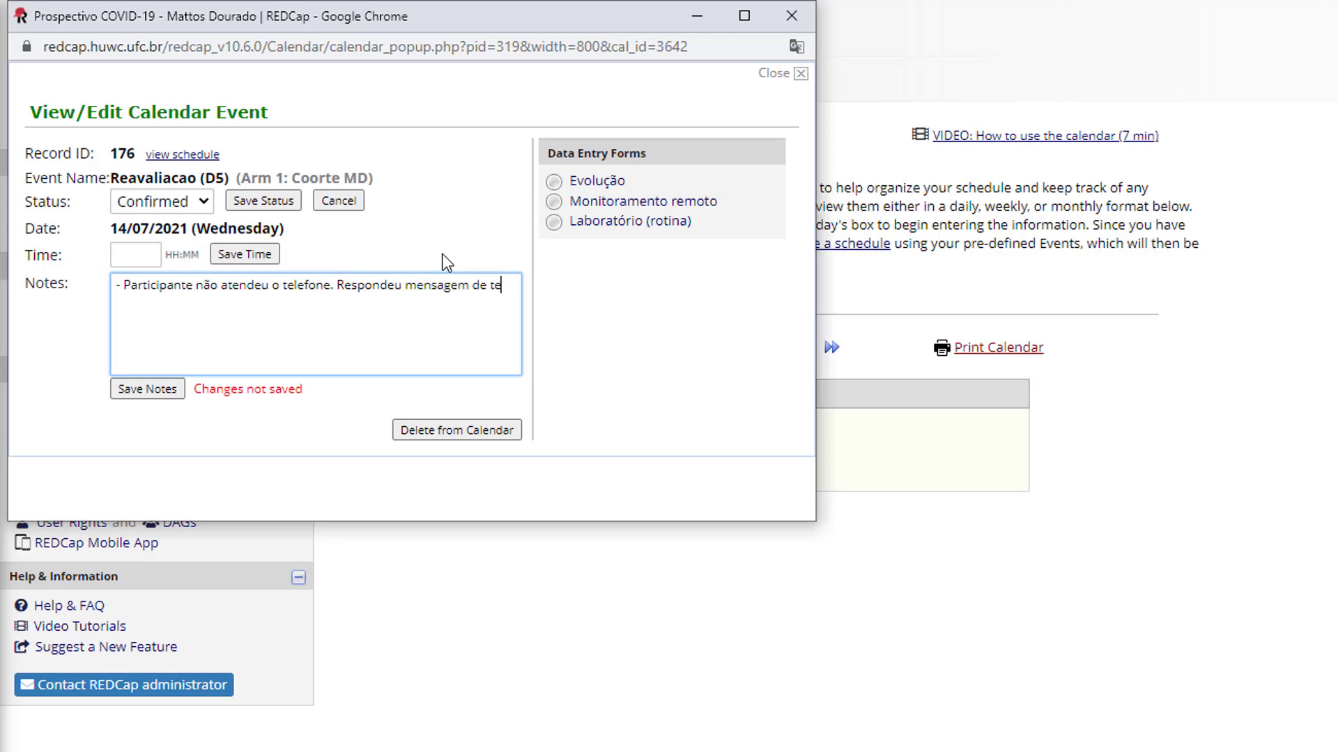
pyautogui.write('xto que ligasse amanh')
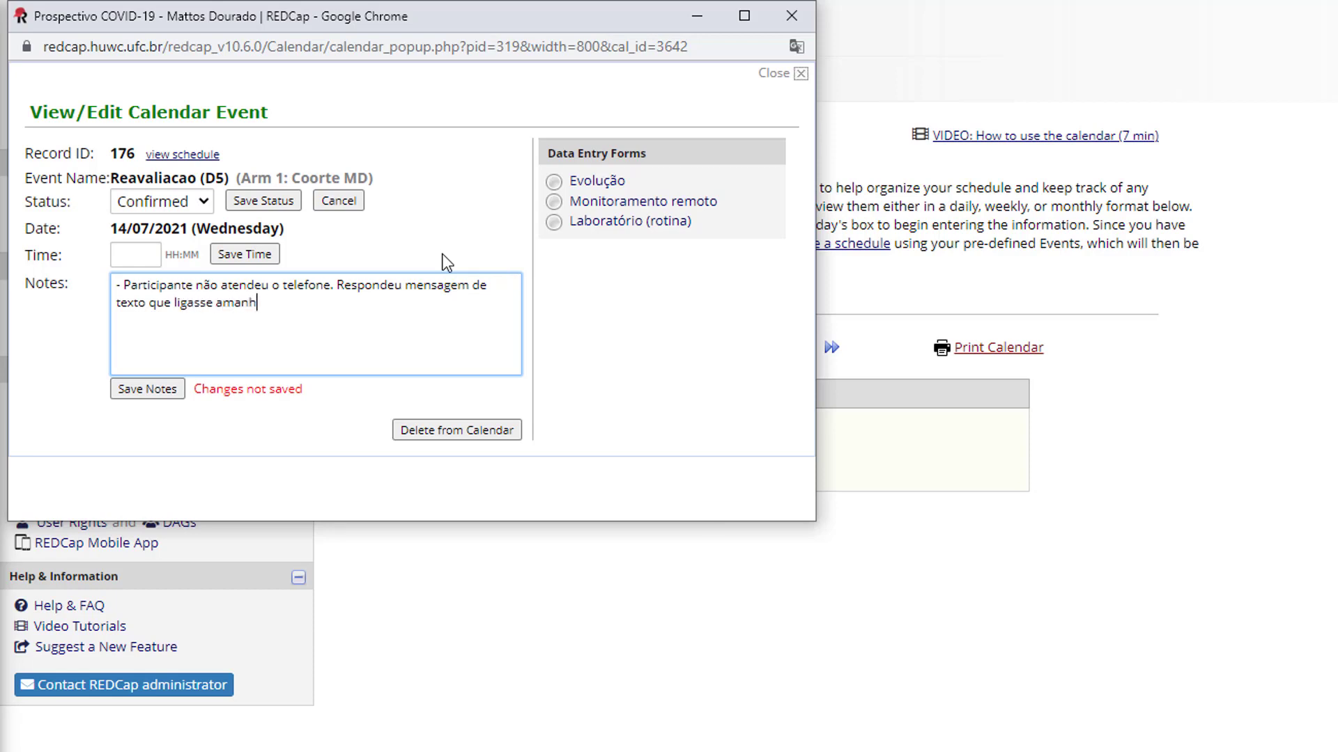
pyautogui.write('ã pela manhã.')
# - Set the calendar event's status to No Show and save the status
pyautogui.click(185, 202)
pyautogui.click(145, 308)
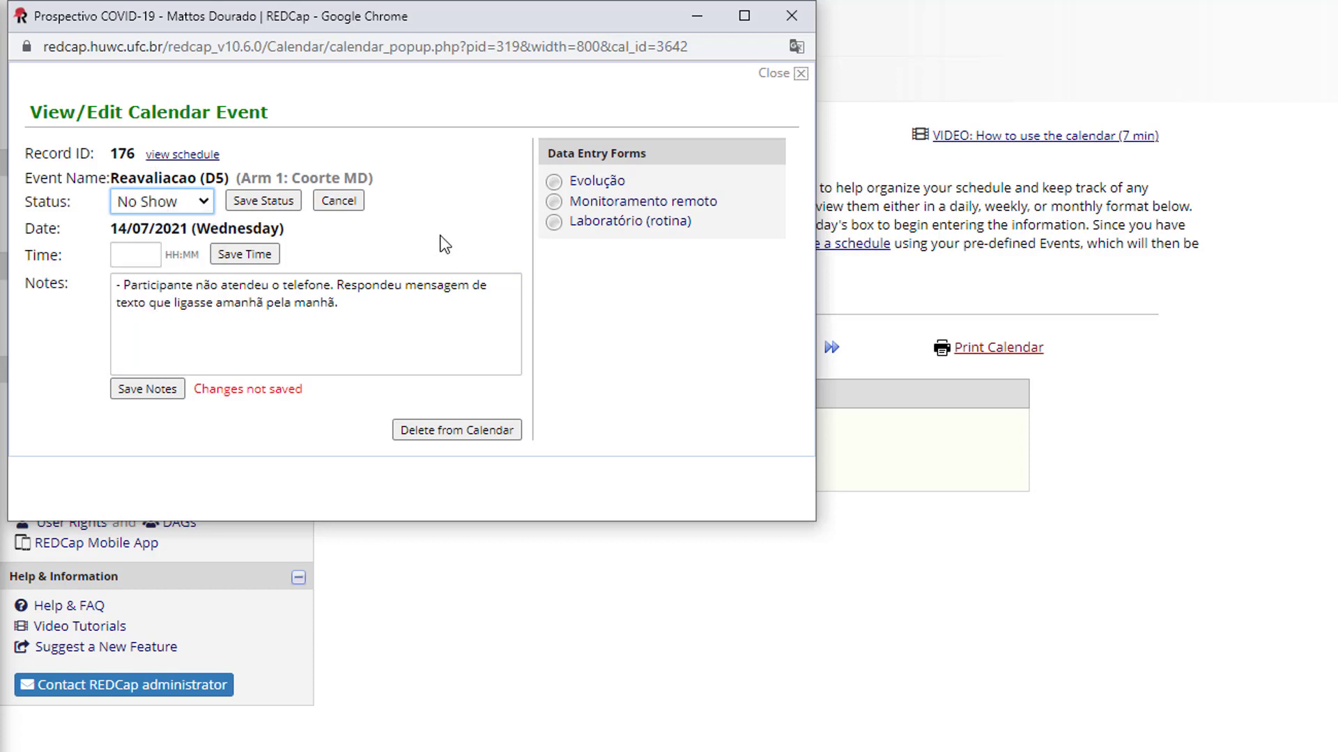
pyautogui.click(274, 203)
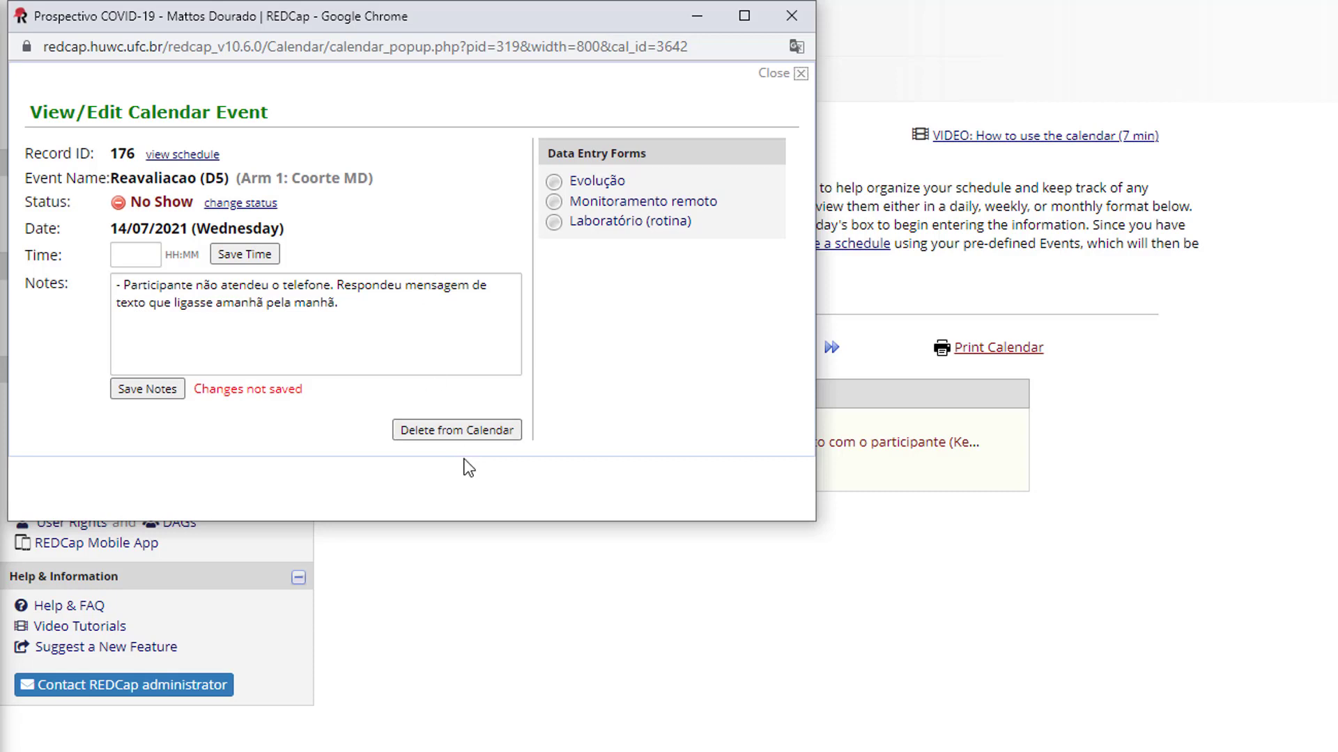
# - Dismiss the deletion of the calendar event and save its note
pyautogui.click(469, 430)
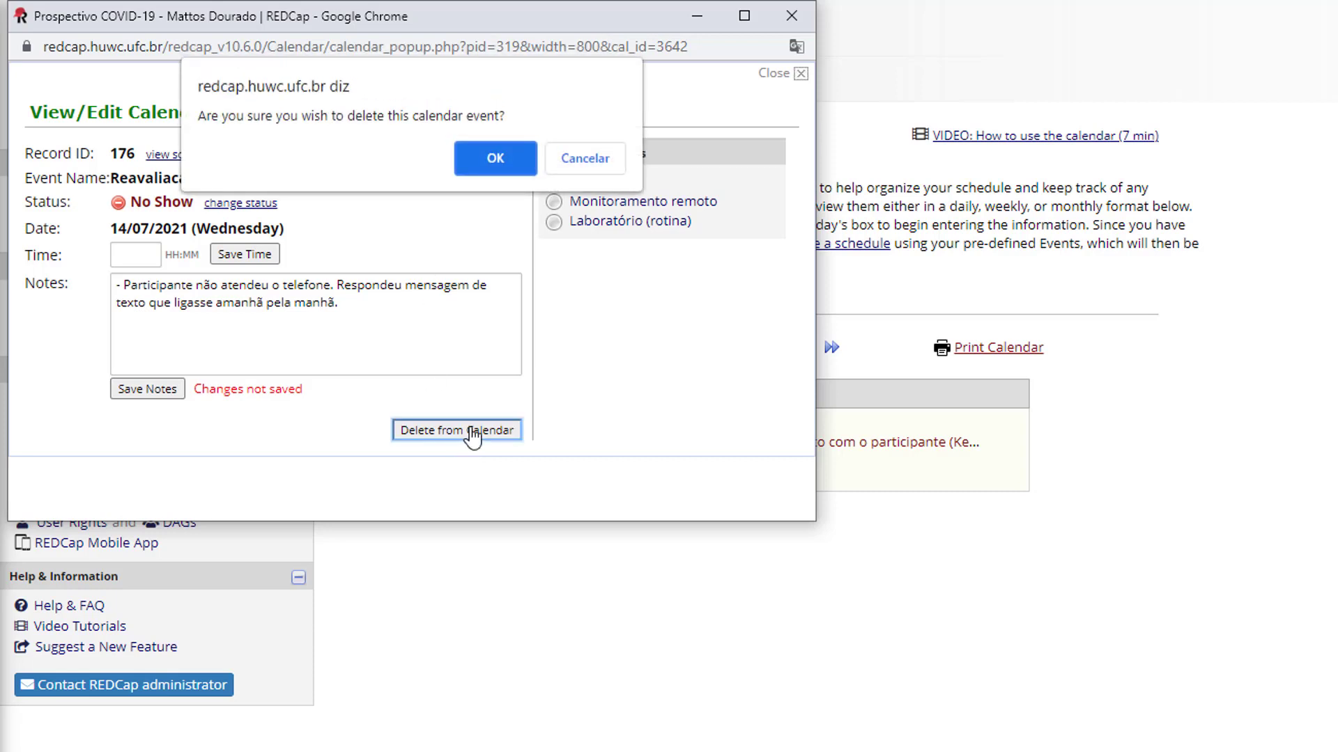
pyautogui.click(602, 158)
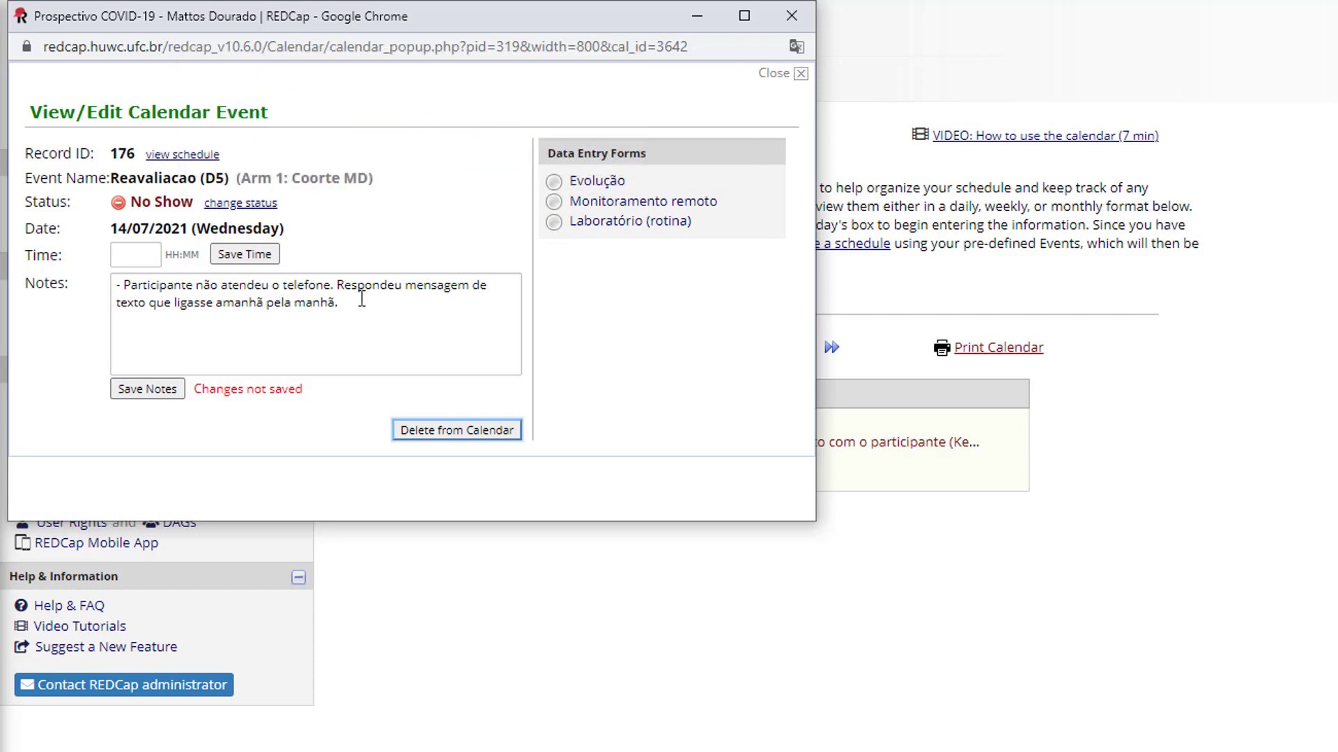
pyautogui.click(154, 393)
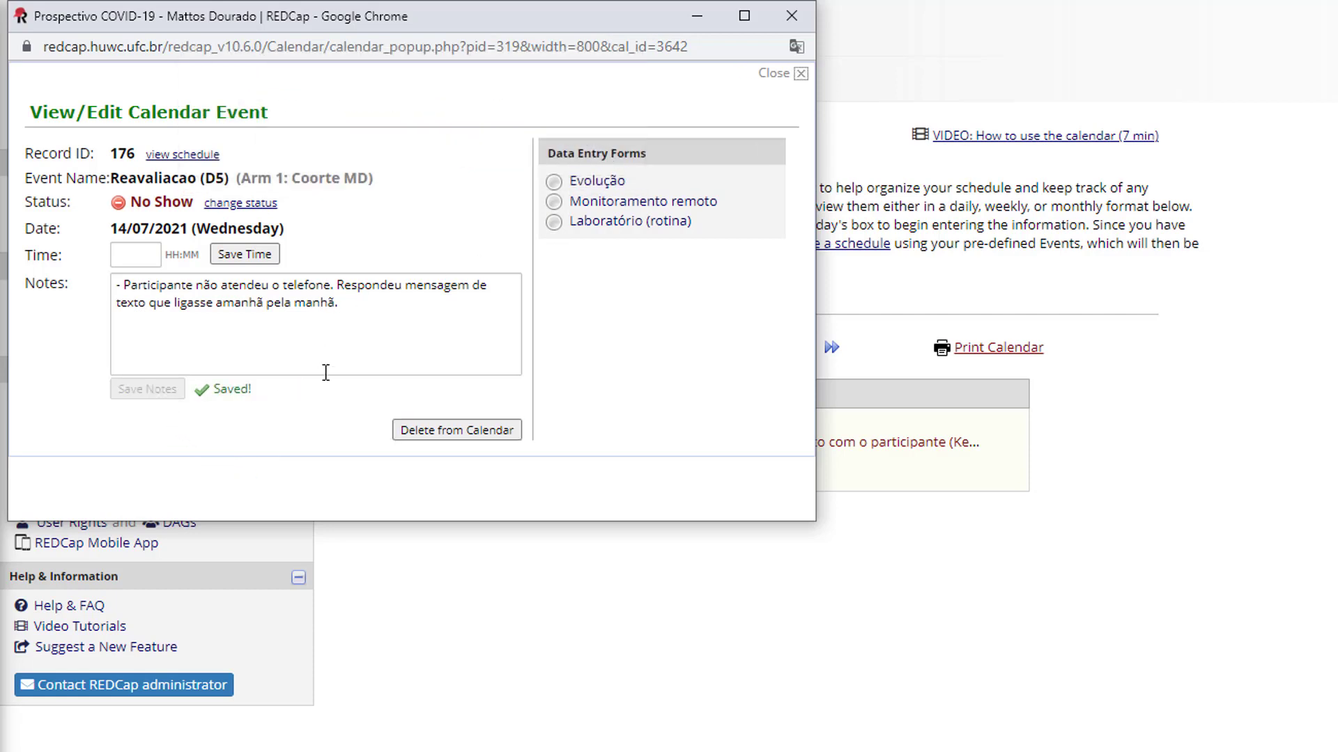
pyautogui.click(312, 287)
pyautogui.hotkey('ctrl', 'Home')
pyautogui.press('Delete')
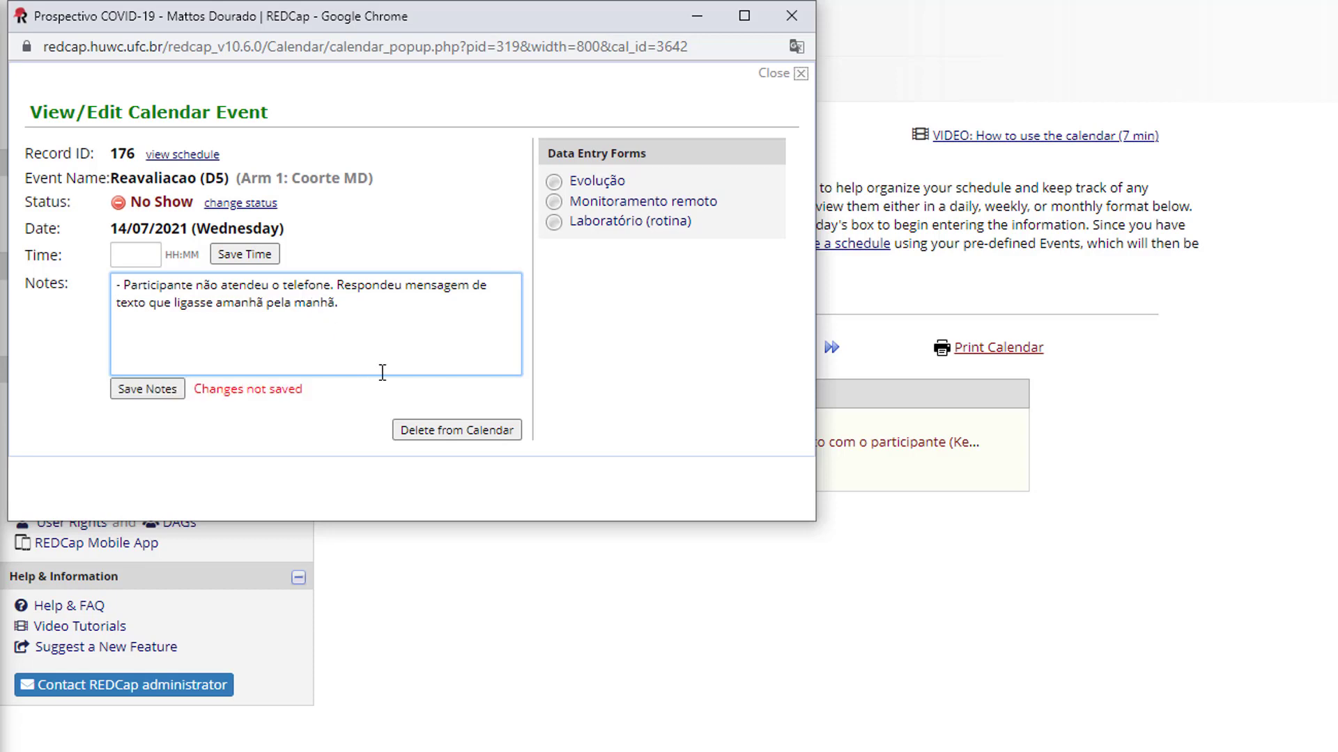
pyautogui.write('-')
pyautogui.click(377, 223)
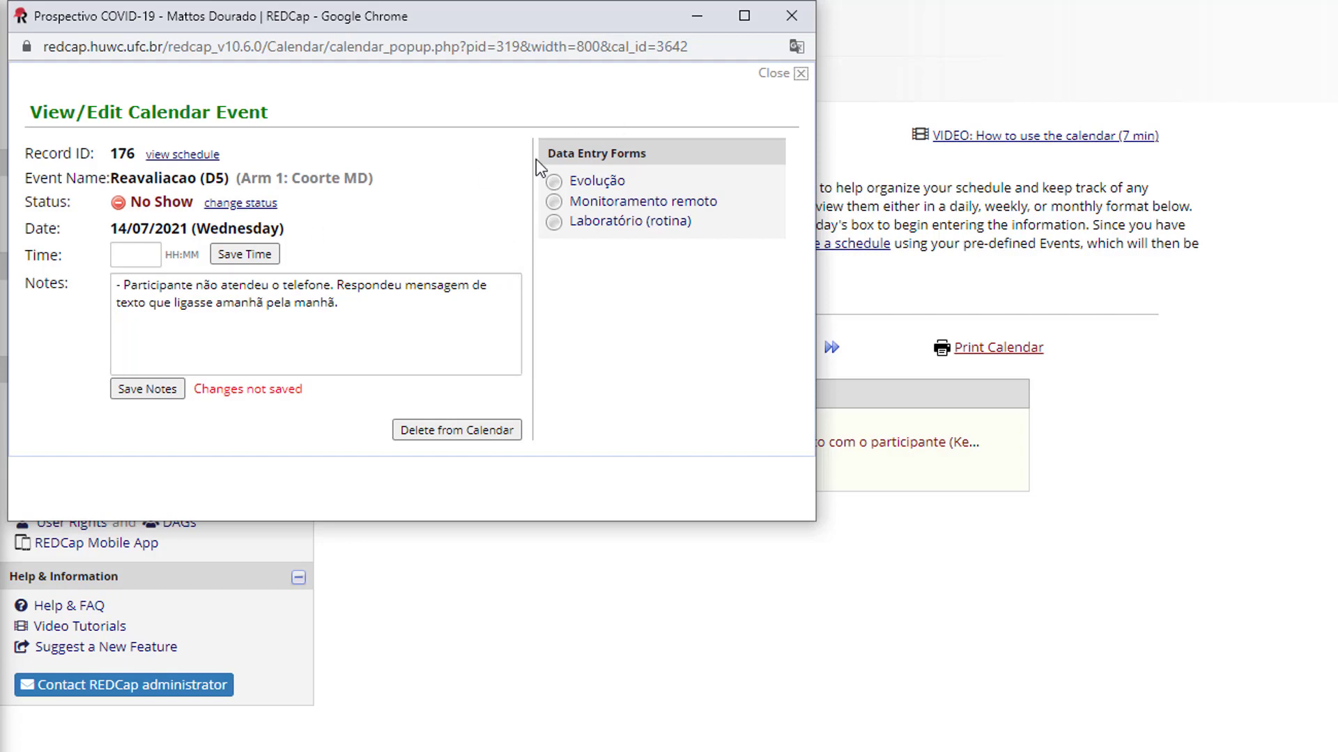
# - Close the calendar event window and open record 176 in Arm 1: Coorte MD
pyautogui.click(791, 15)
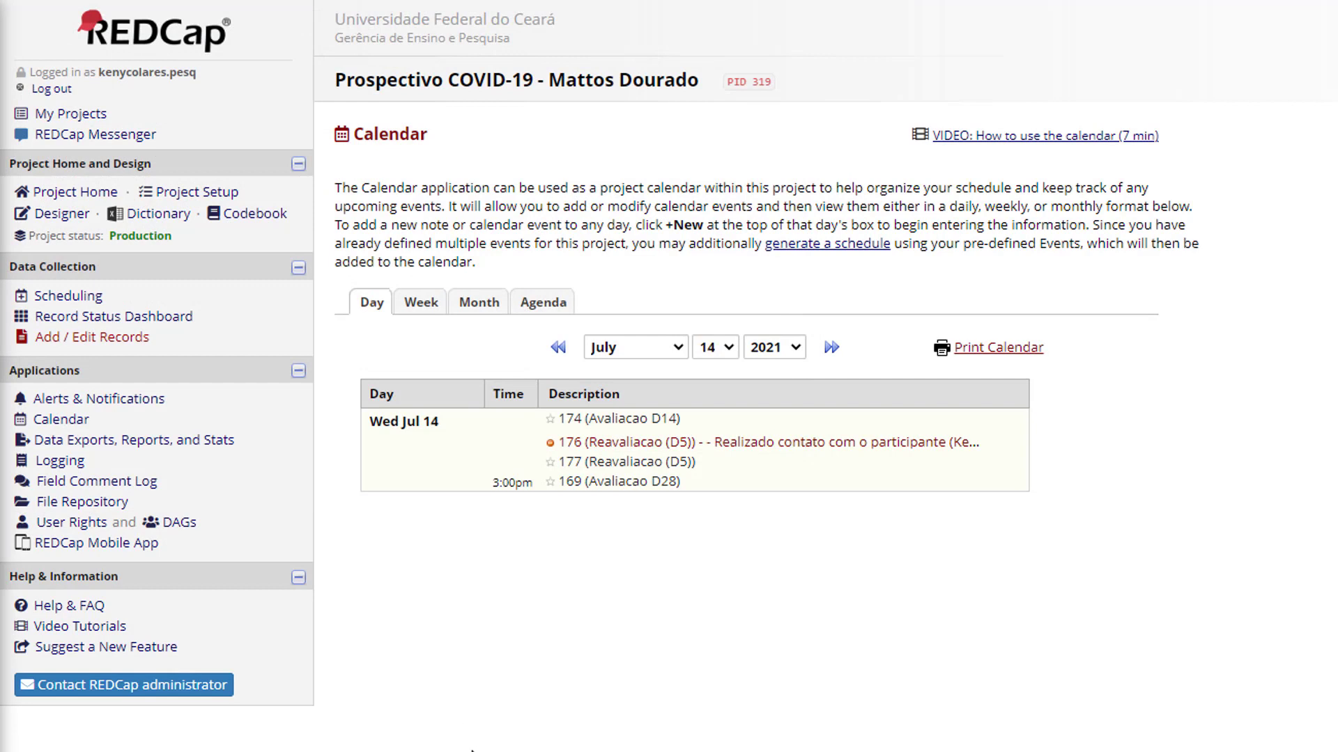
pyautogui.click(120, 346)
pyautogui.click(143, 339)
pyautogui.click(142, 318)
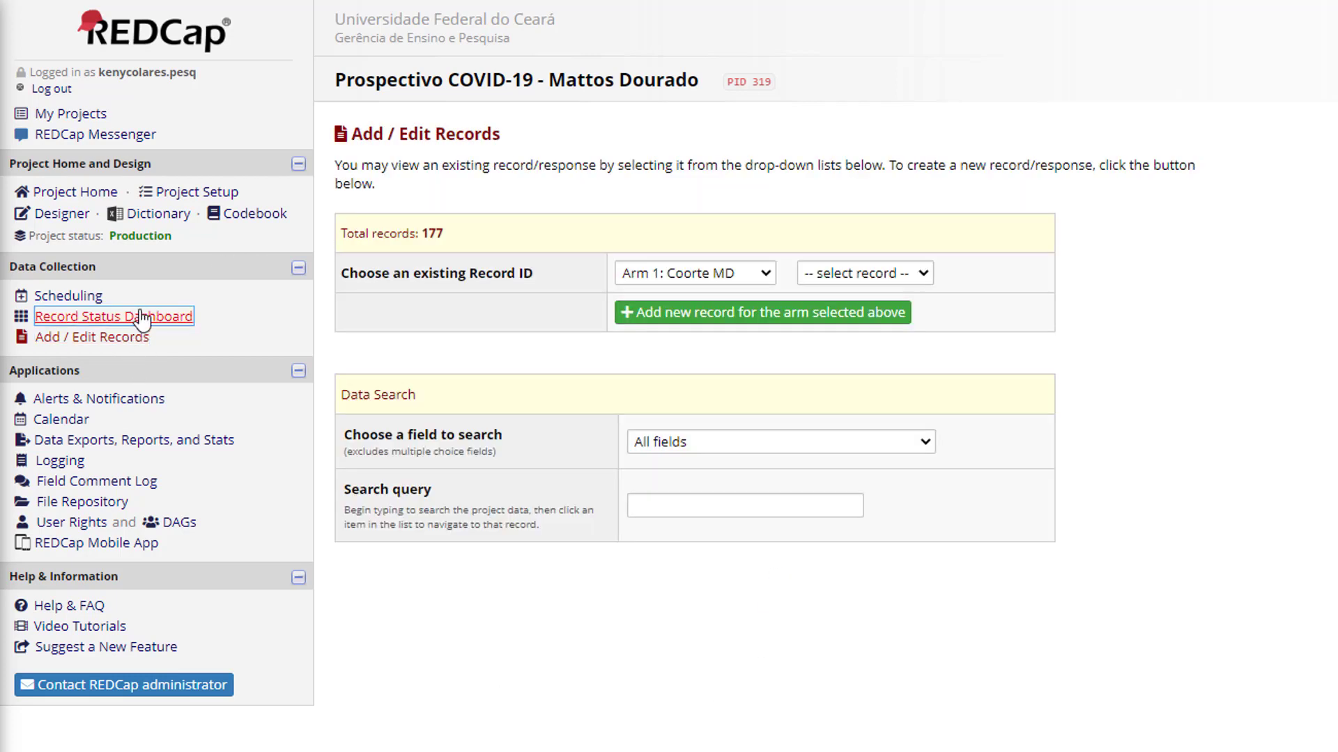
pyautogui.scroll(-20, 875, 563)
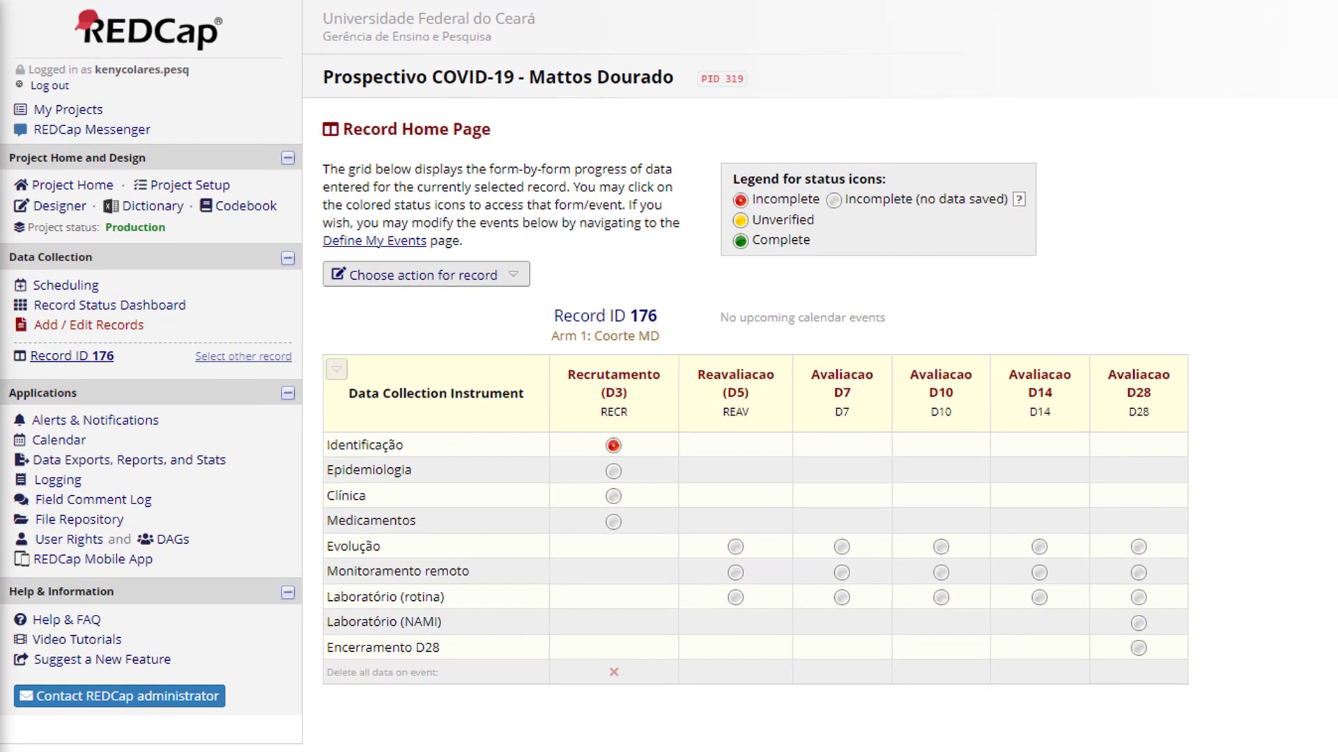
pyautogui.click(101, 317)
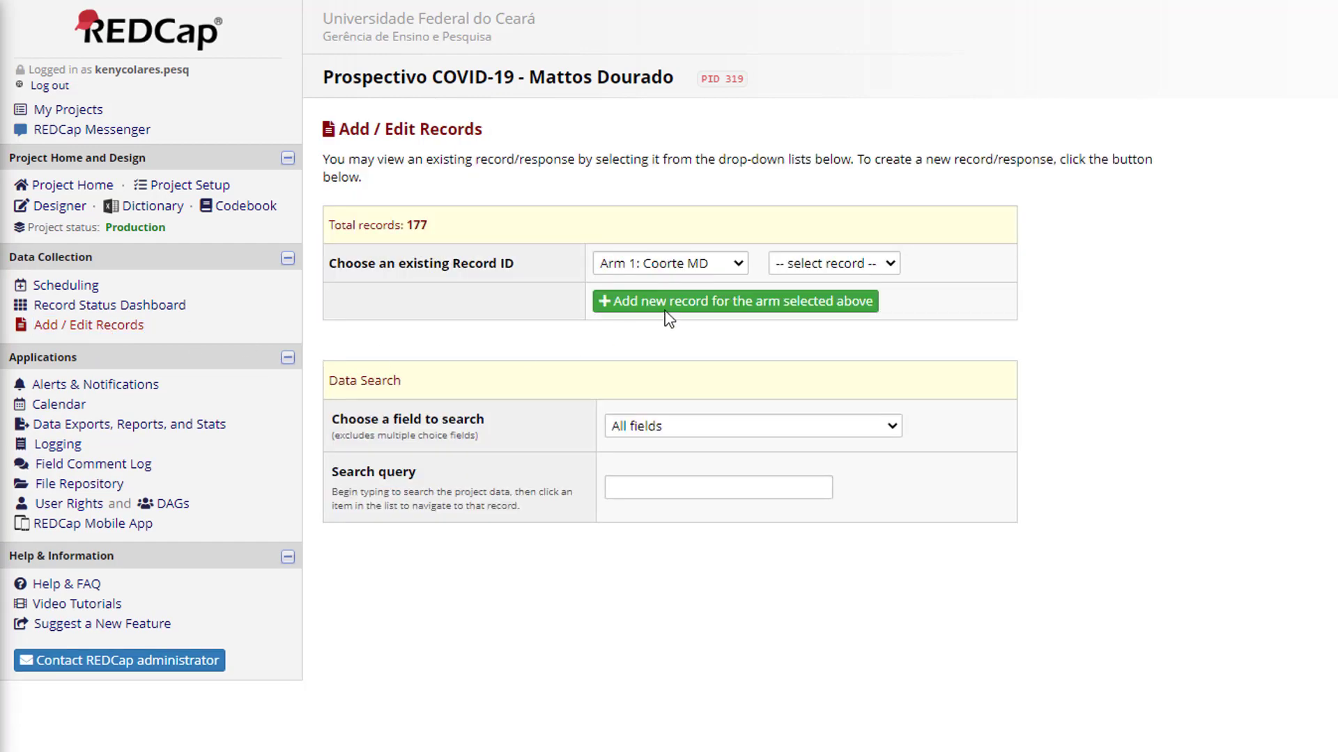
pyautogui.click(818, 264)
pyautogui.scroll(-20, 794, 530)
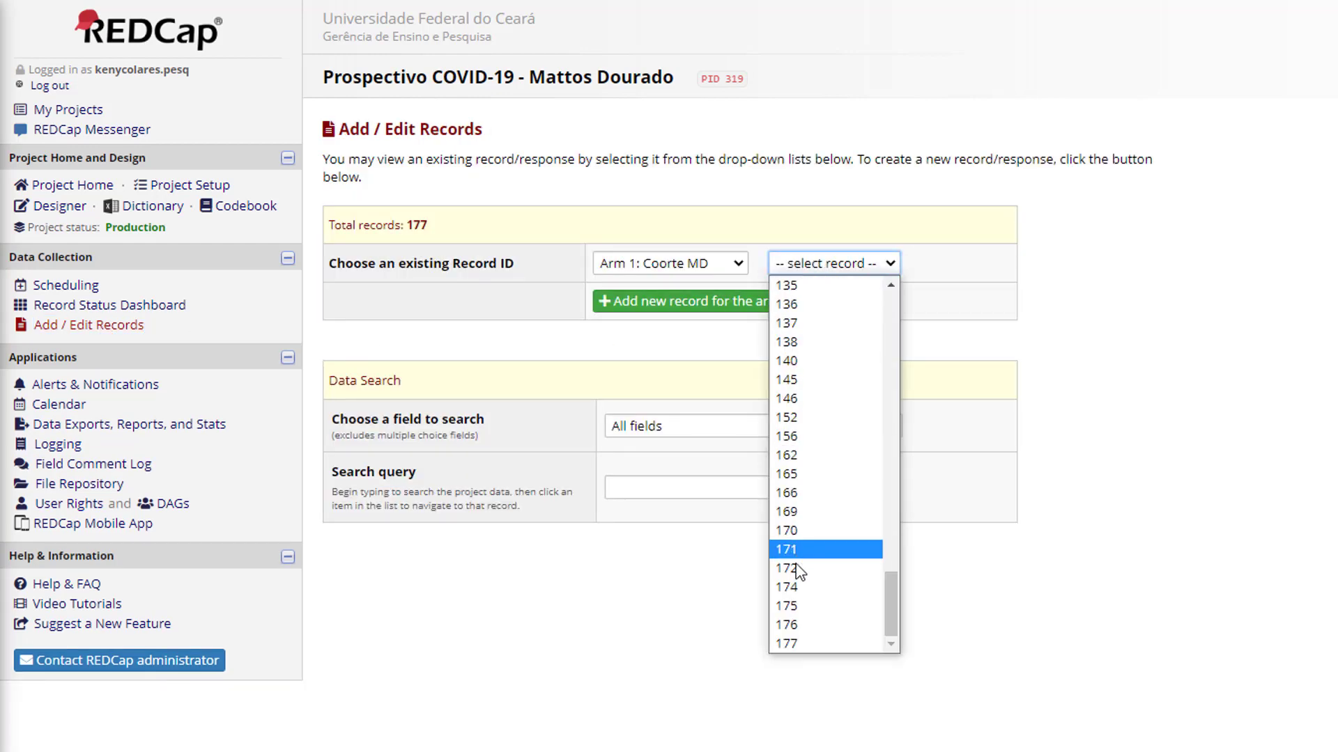
pyautogui.click(799, 627)
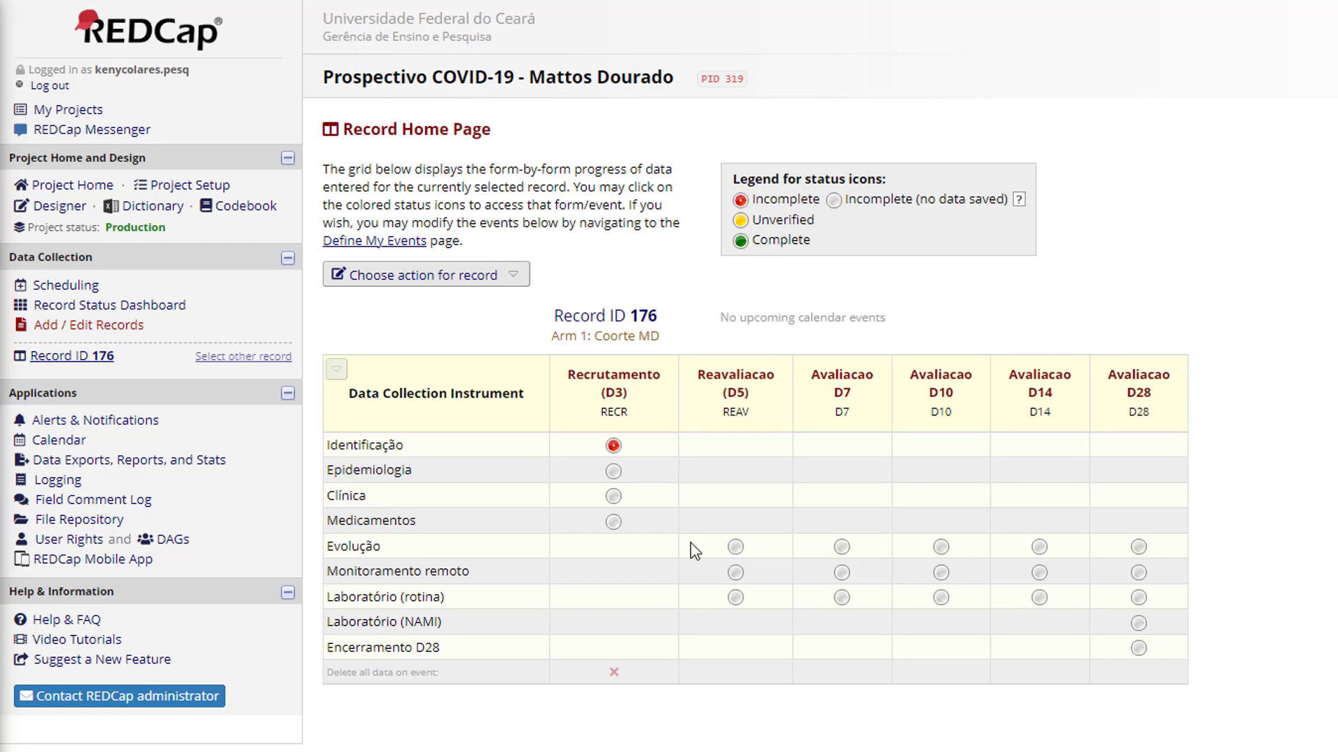
# - Open the record's Identificação form for the Recrutamento (D3) event and copy the participant's contact phone number
pyautogui.click(613, 446)
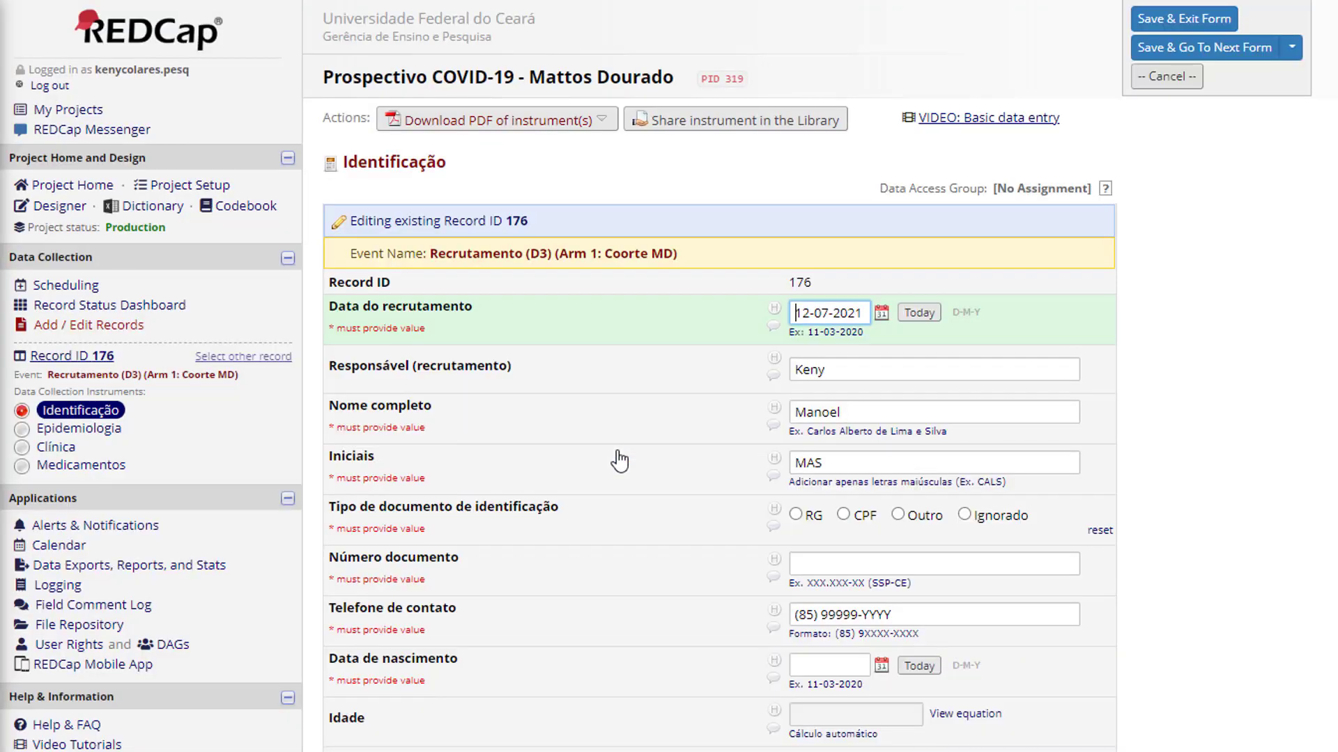
pyautogui.scroll(-1, 618, 457)
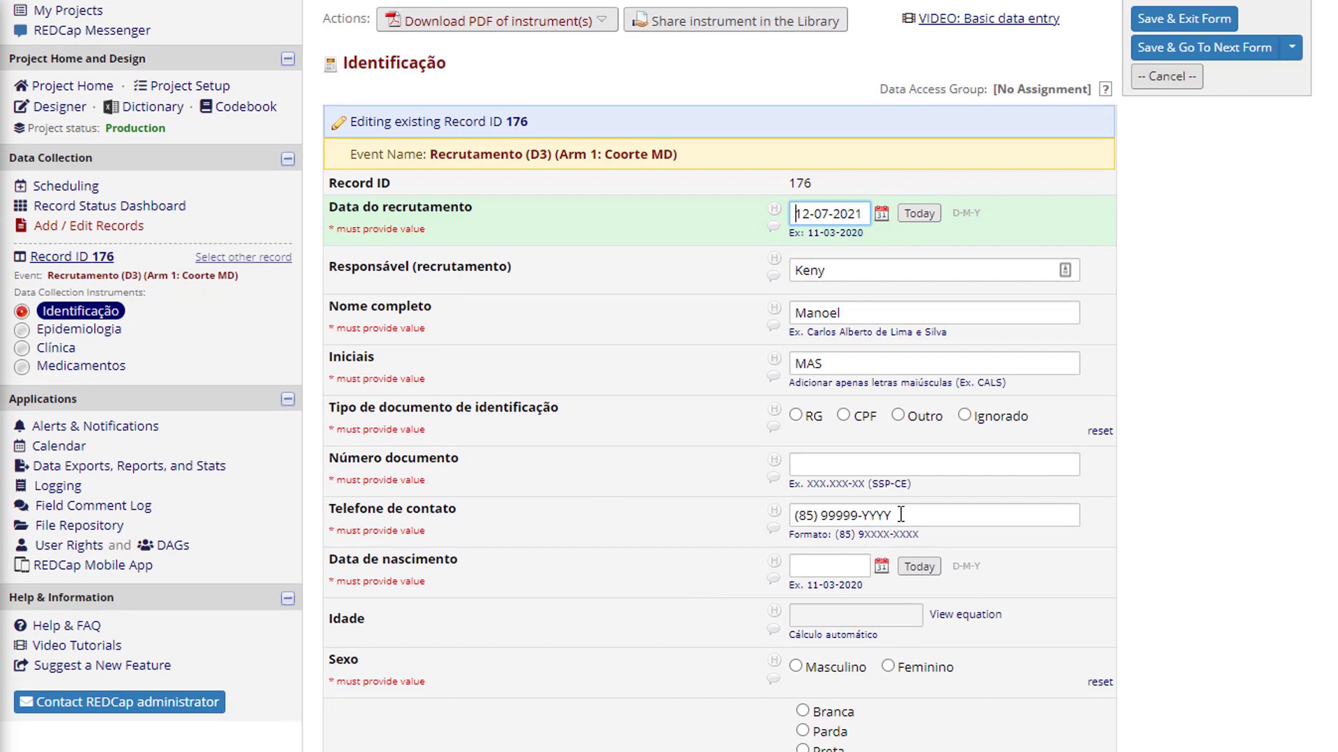
pyautogui.moveTo(900, 516); pyautogui.dragTo(725, 514)
pyautogui.hotkey('ctrl', 'c')
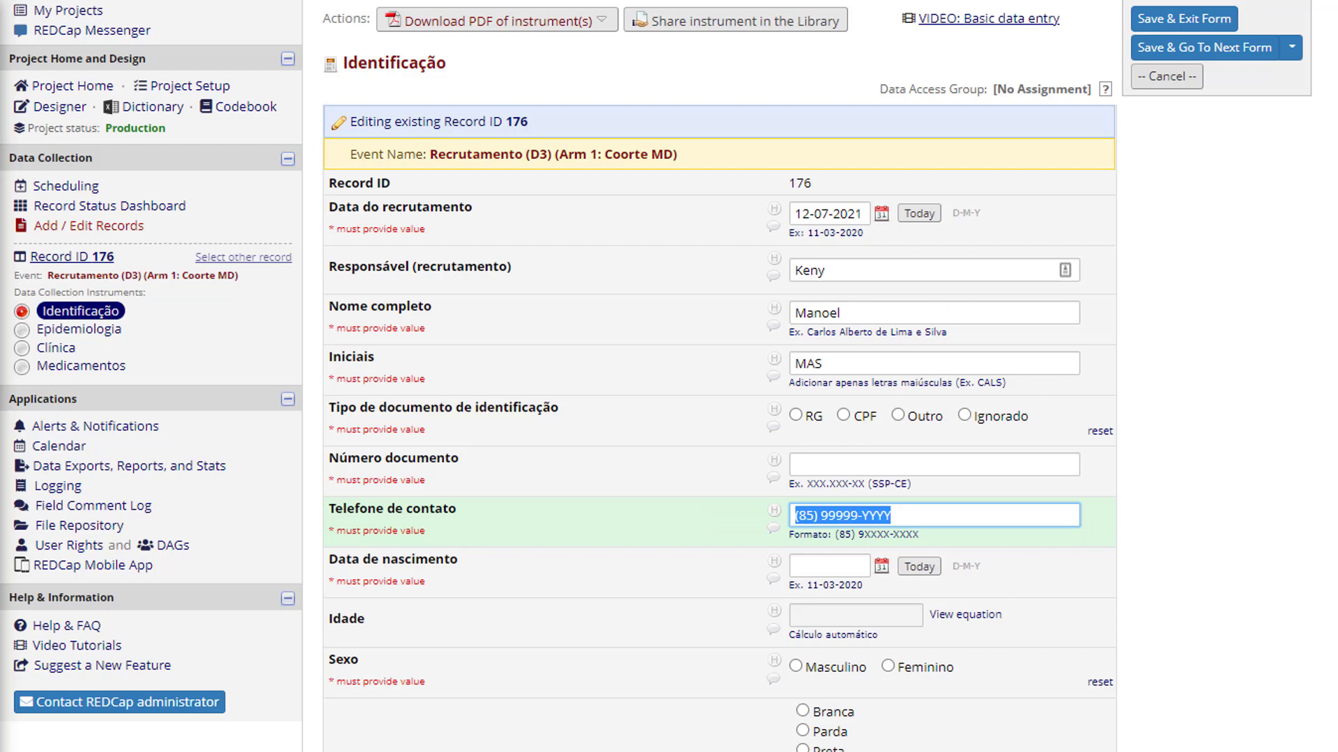
# - Return to the project calendar for July 2021 and open record 176's Reavaliacao (D5) event on 14 July
pyautogui.click(68, 453)
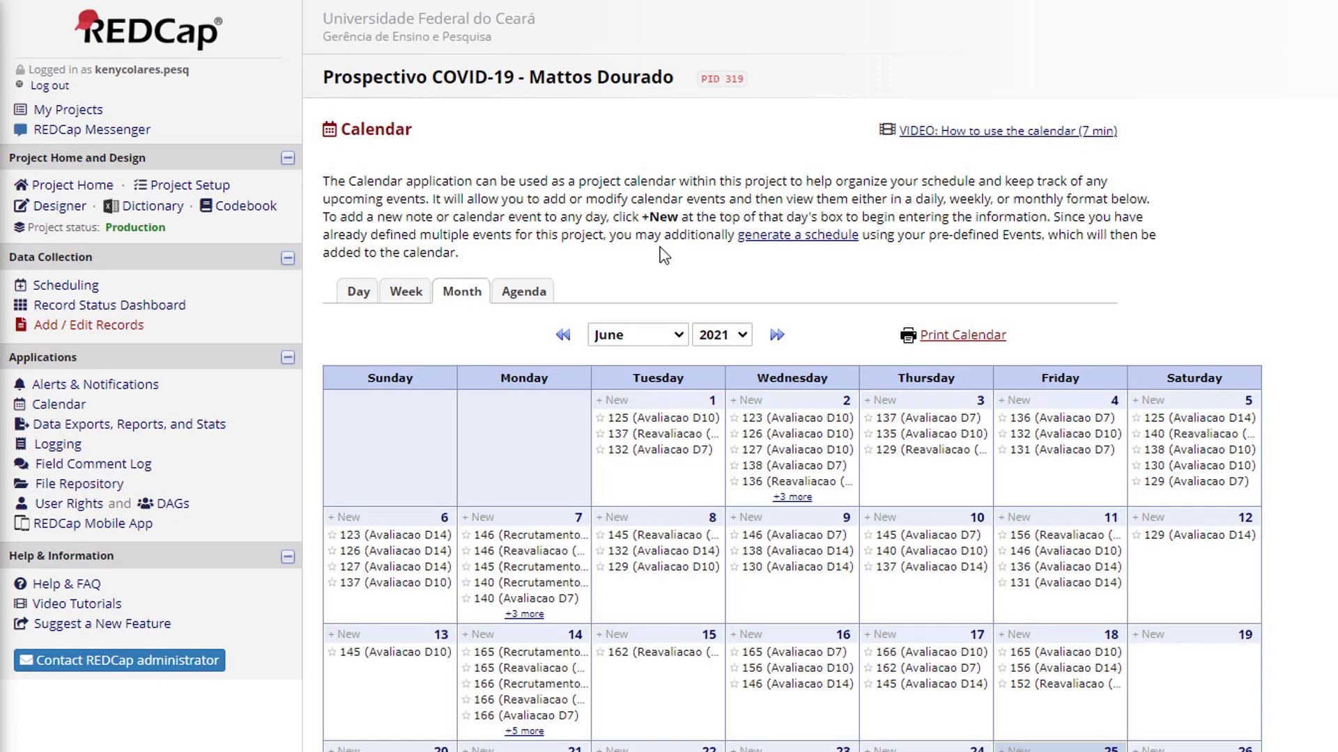
pyautogui.click(776, 336)
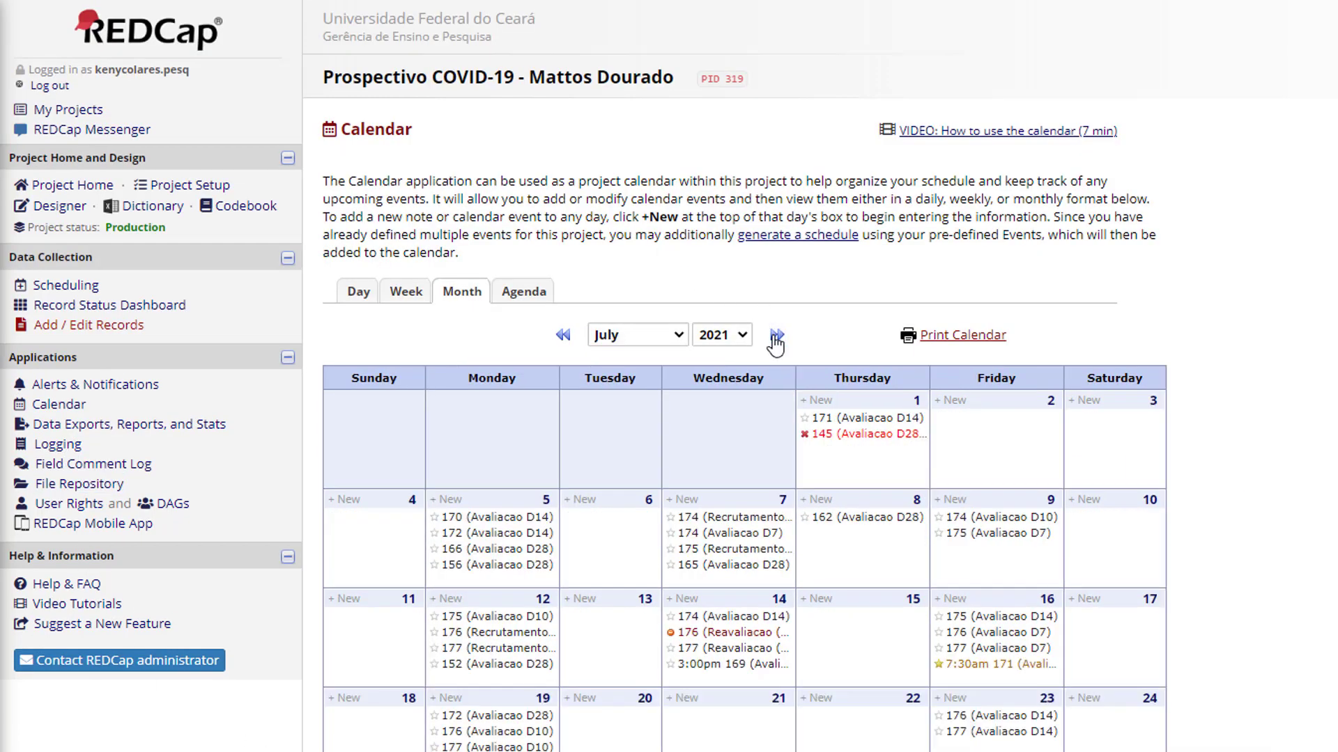
pyautogui.click(733, 633)
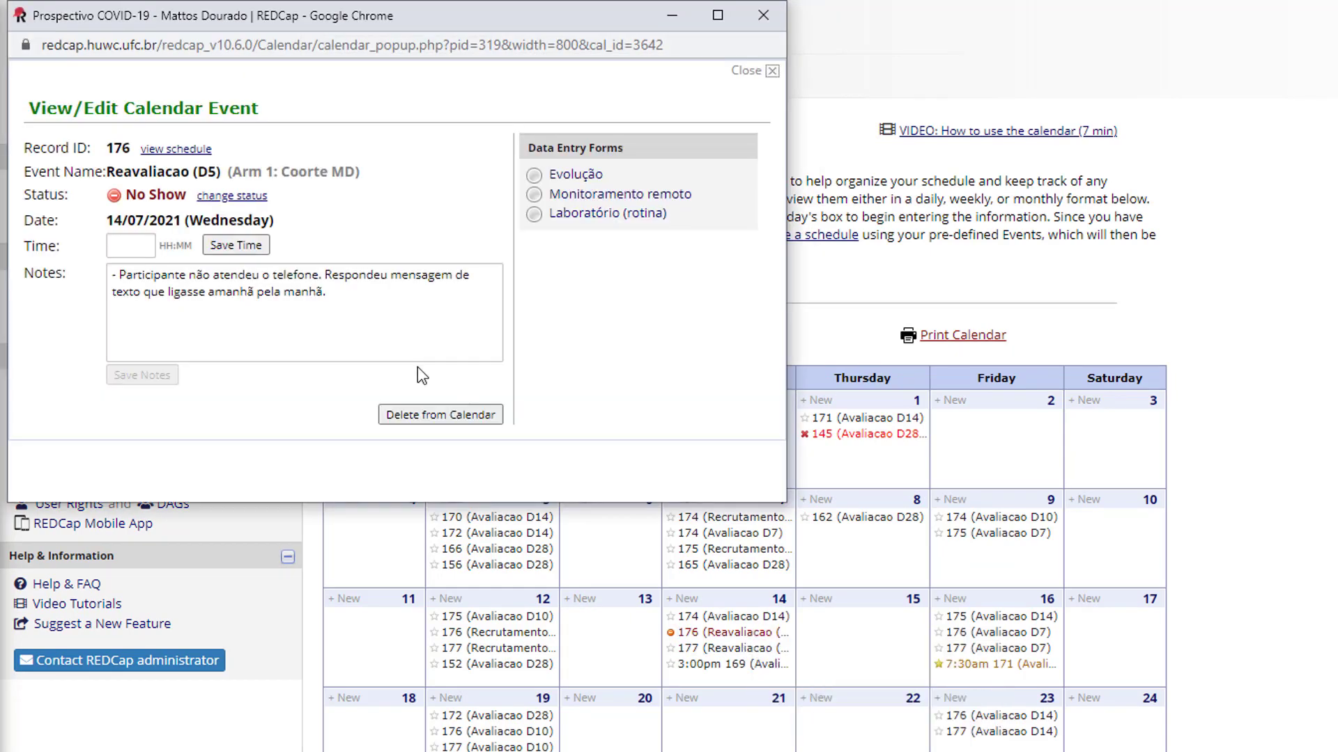
# - Add a first line to the event note with the participant's name and the copied phone number, and save the note
pyautogui.click(395, 276)
pyautogui.hotkey('ctrl', 'Home')
pyautogui.press('Return')
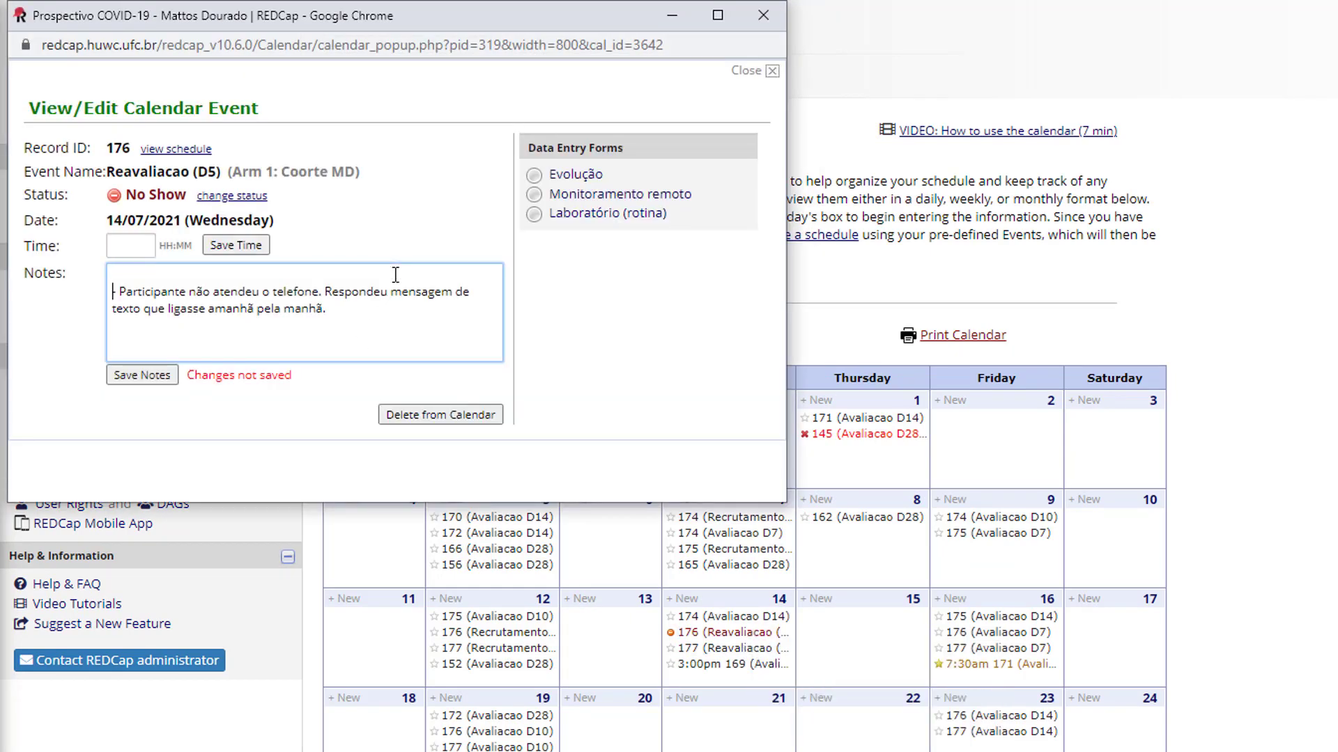
pyautogui.press('Up')
pyautogui.write('Manoel -')
pyautogui.hotkey('ctrl', 'v')
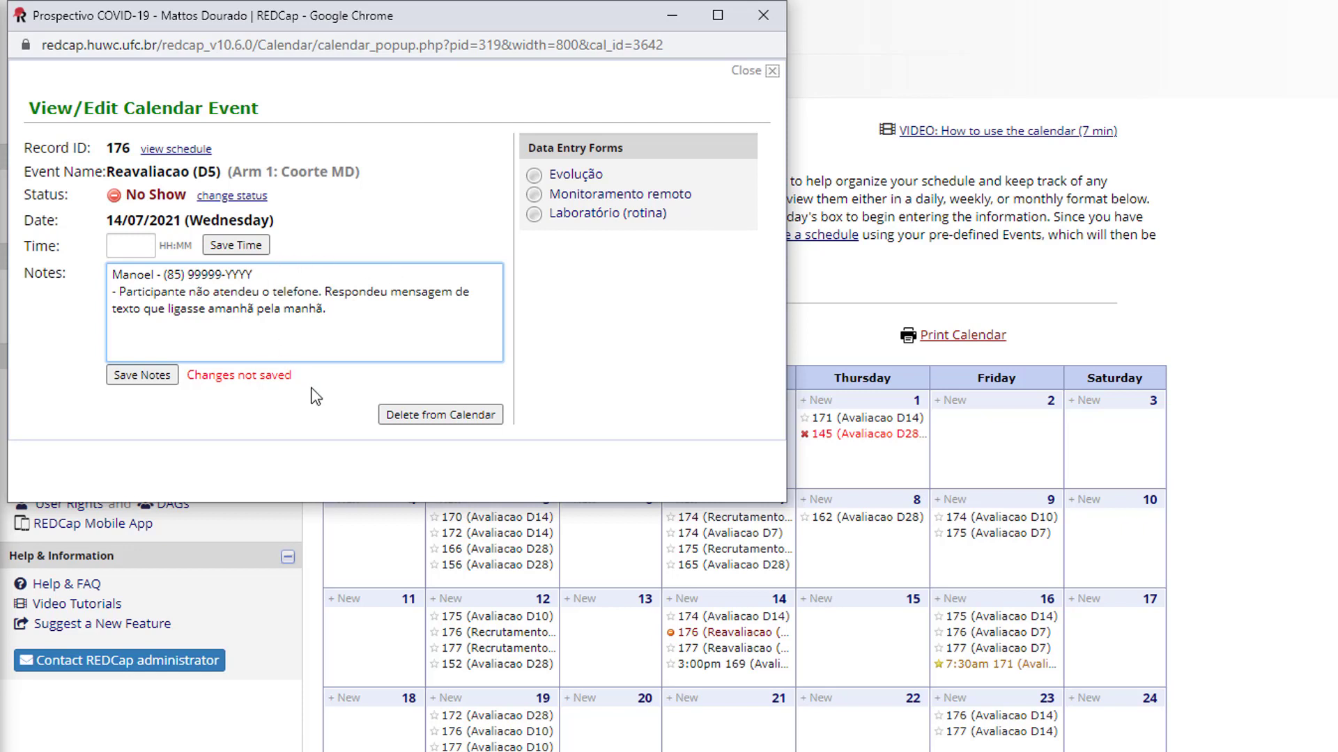
pyautogui.click(166, 377)
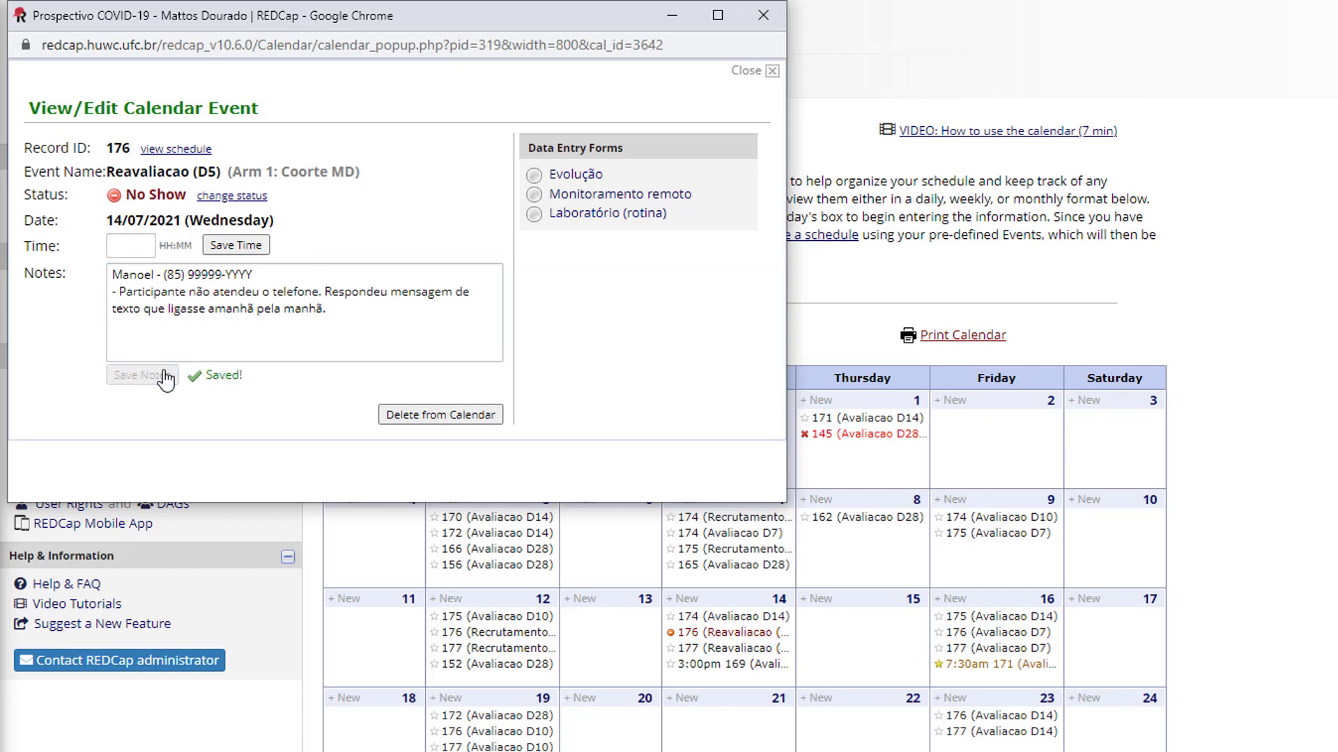
# - Copy the entire event note, including the contact line, and close the event window
pyautogui.click(326, 308)
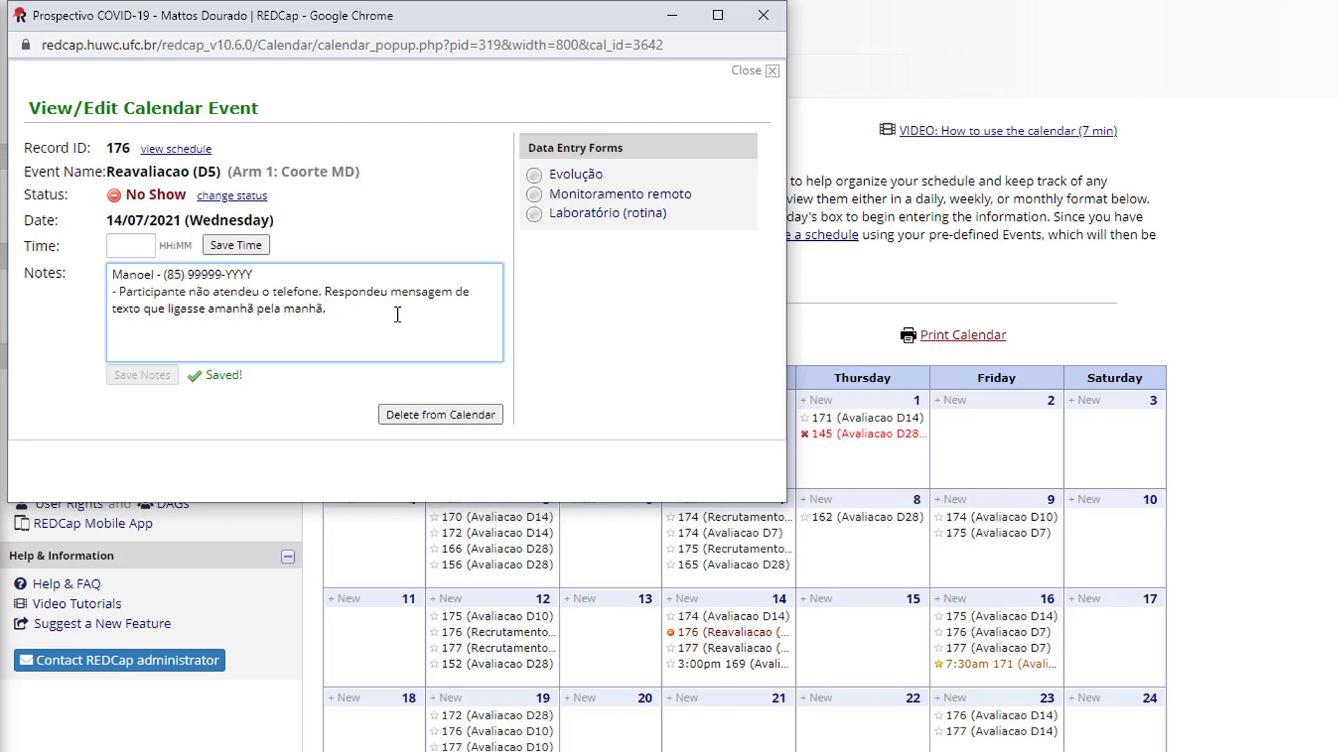
pyautogui.hotkey('shift', 'Up')
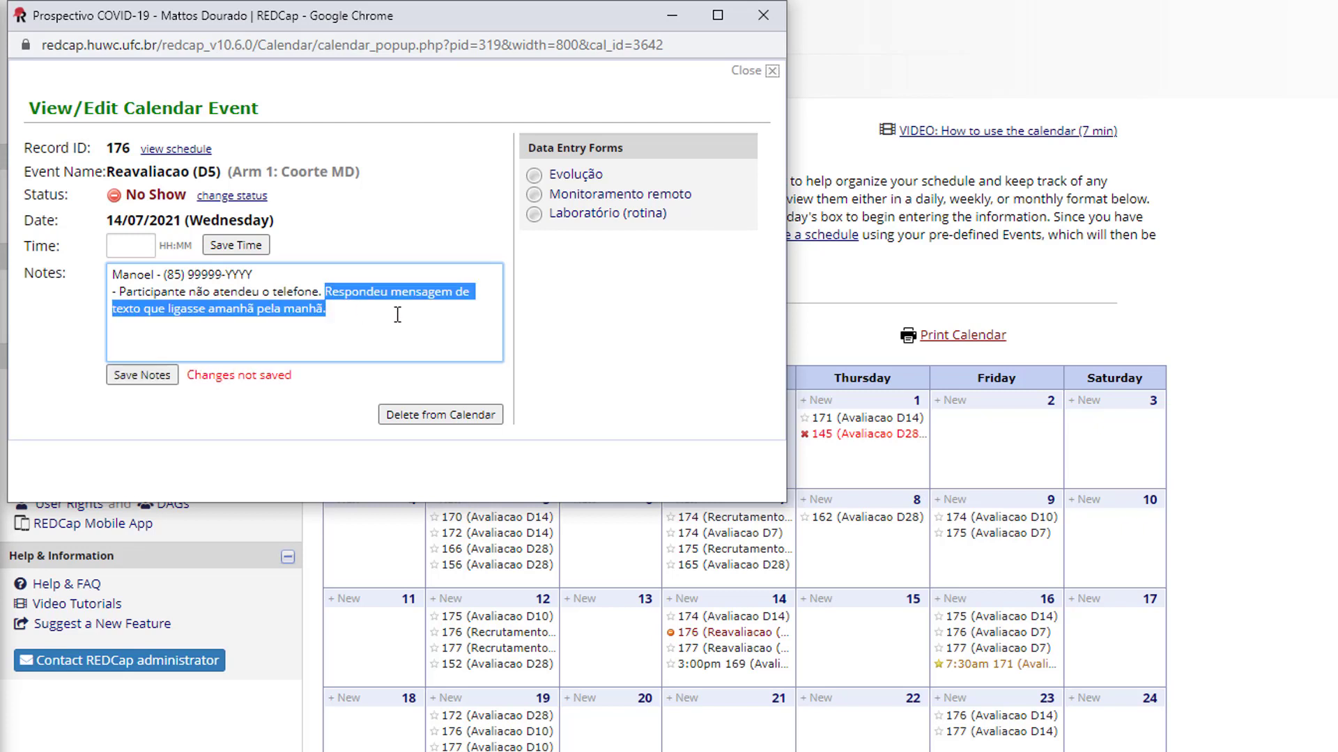
pyautogui.hotkey('shift', 'Up')
pyautogui.hotkey('shift', 'Up')
pyautogui.hotkey('ctrl', 'c')
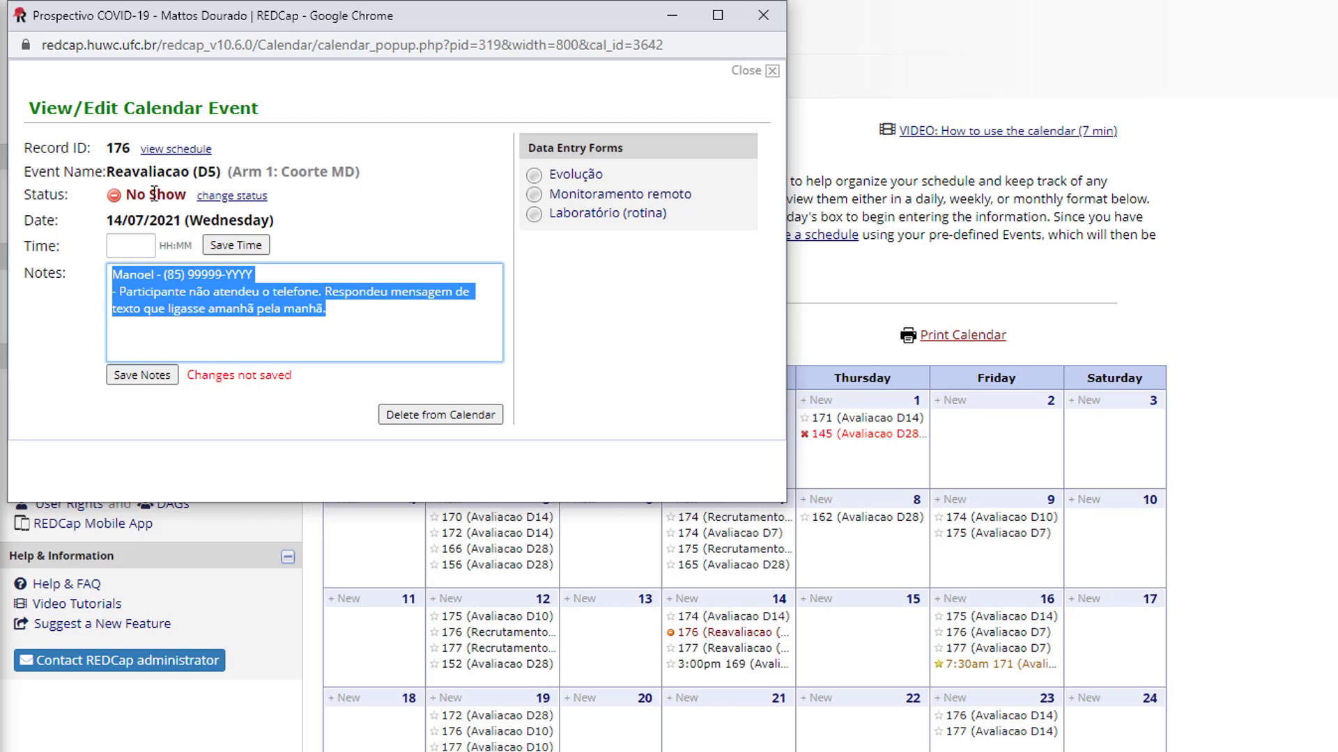
pyautogui.click(556, 354)
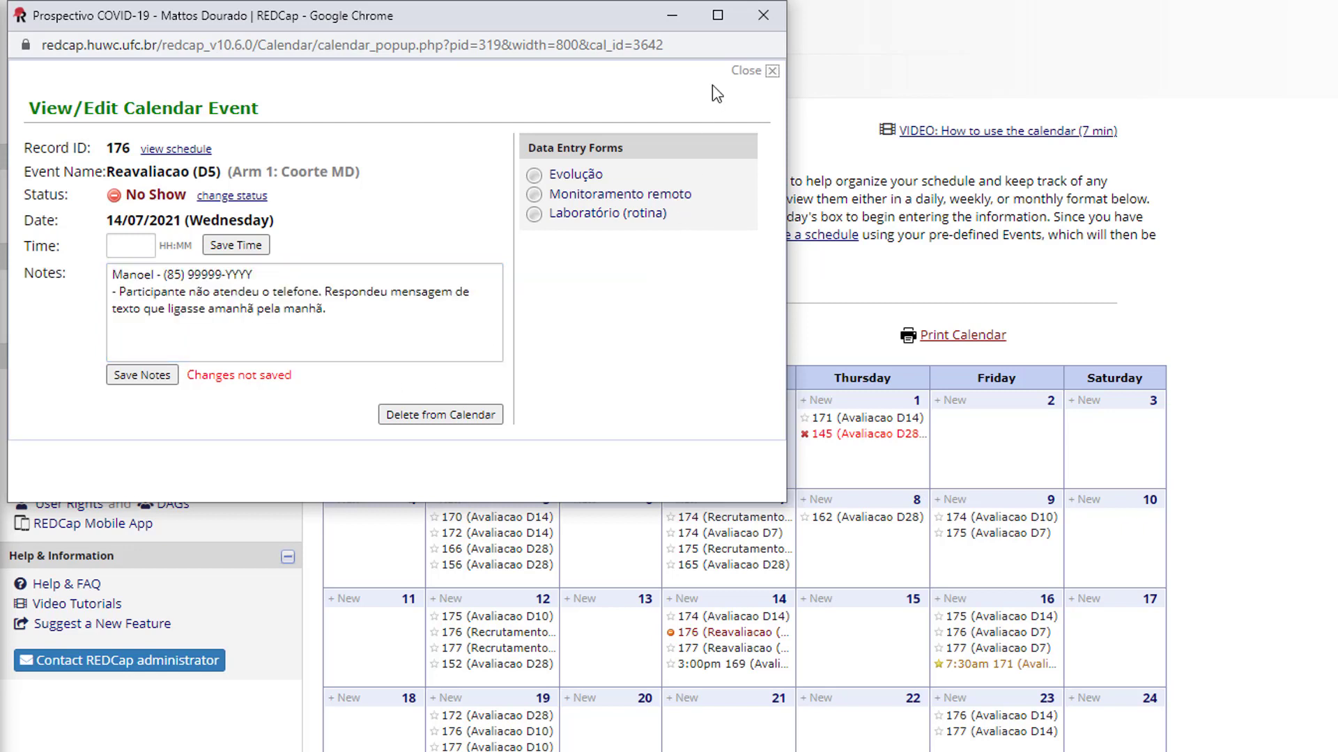
pyautogui.click(771, 15)
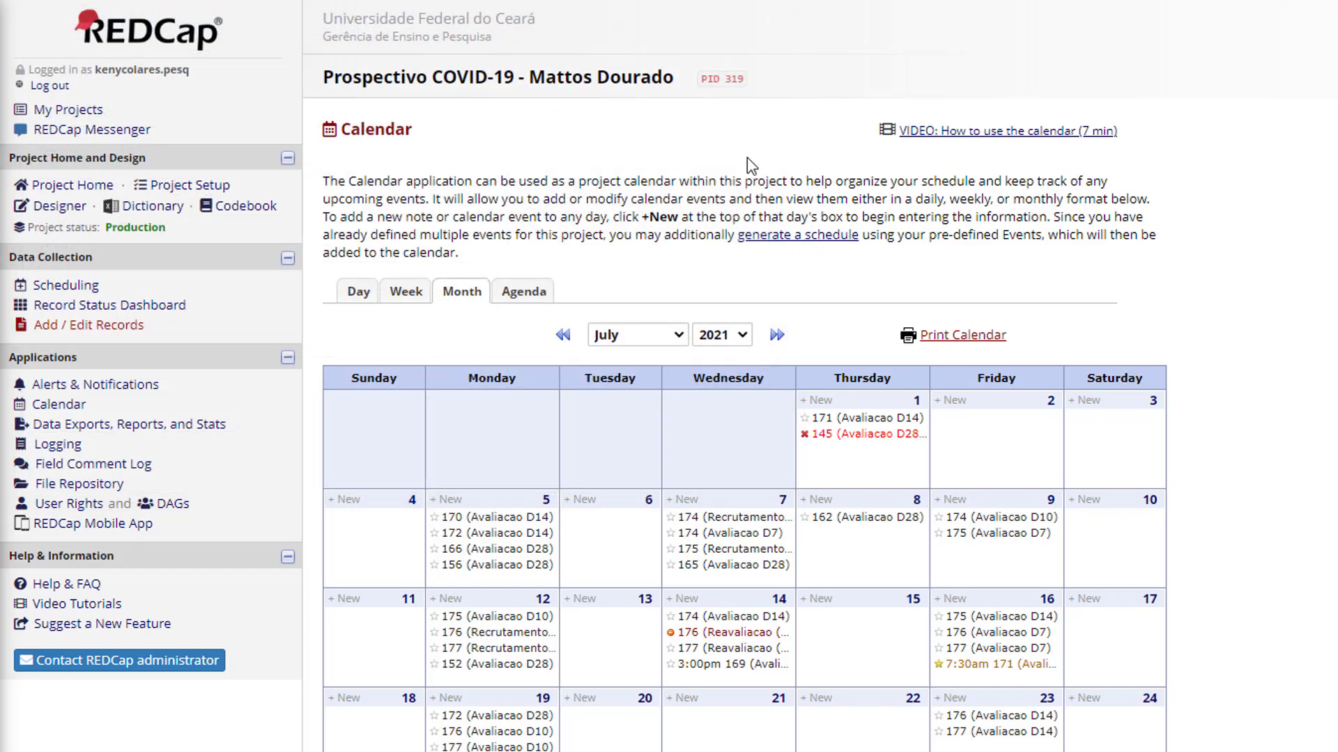
# - Start a new calendar event on 15/07/2021 for Record ID 176 and paste the copied note into it
pyautogui.click(816, 599)
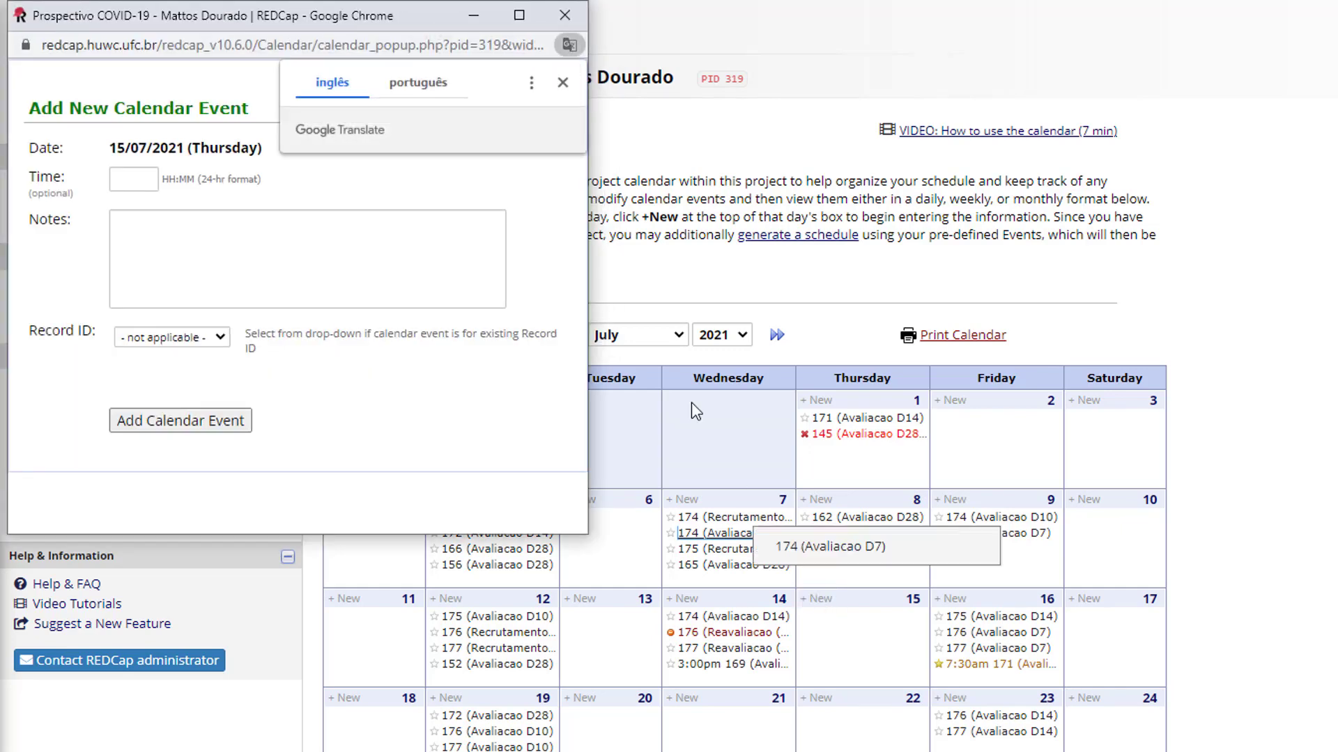
pyautogui.click(564, 85)
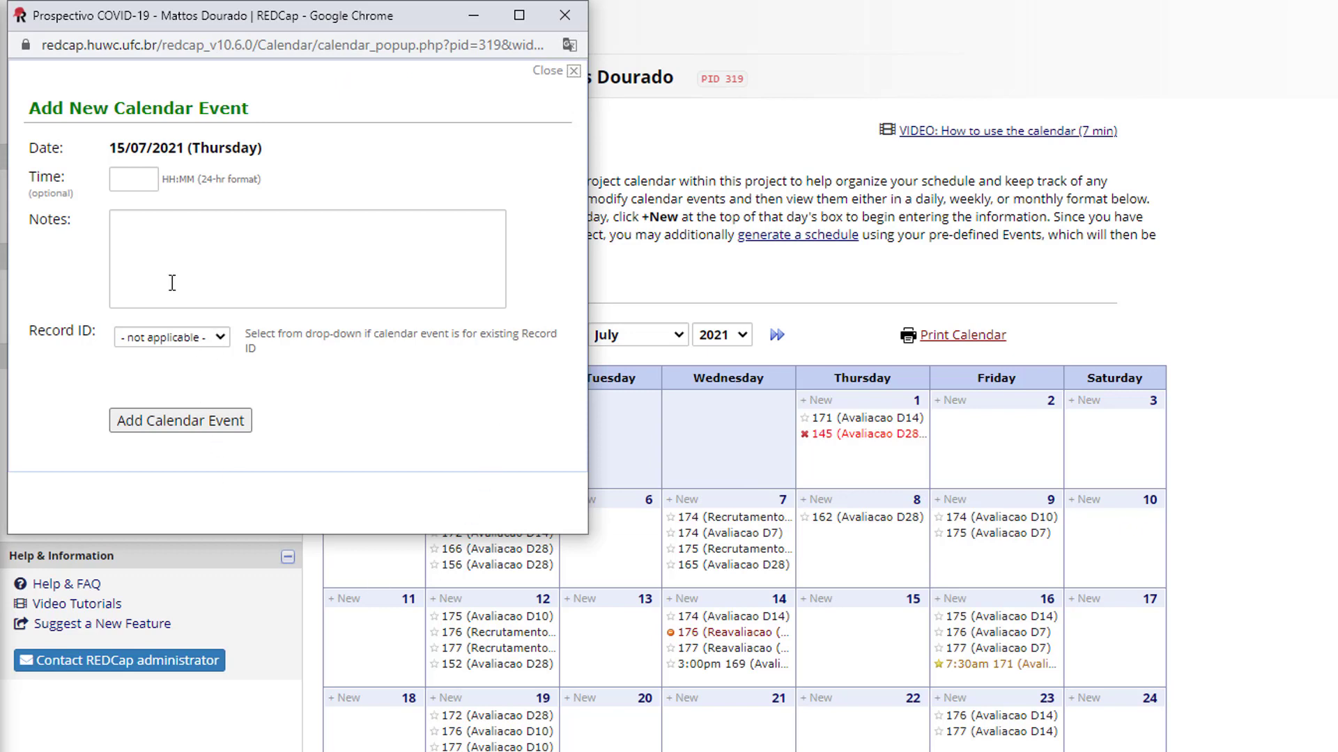
pyautogui.click(220, 338)
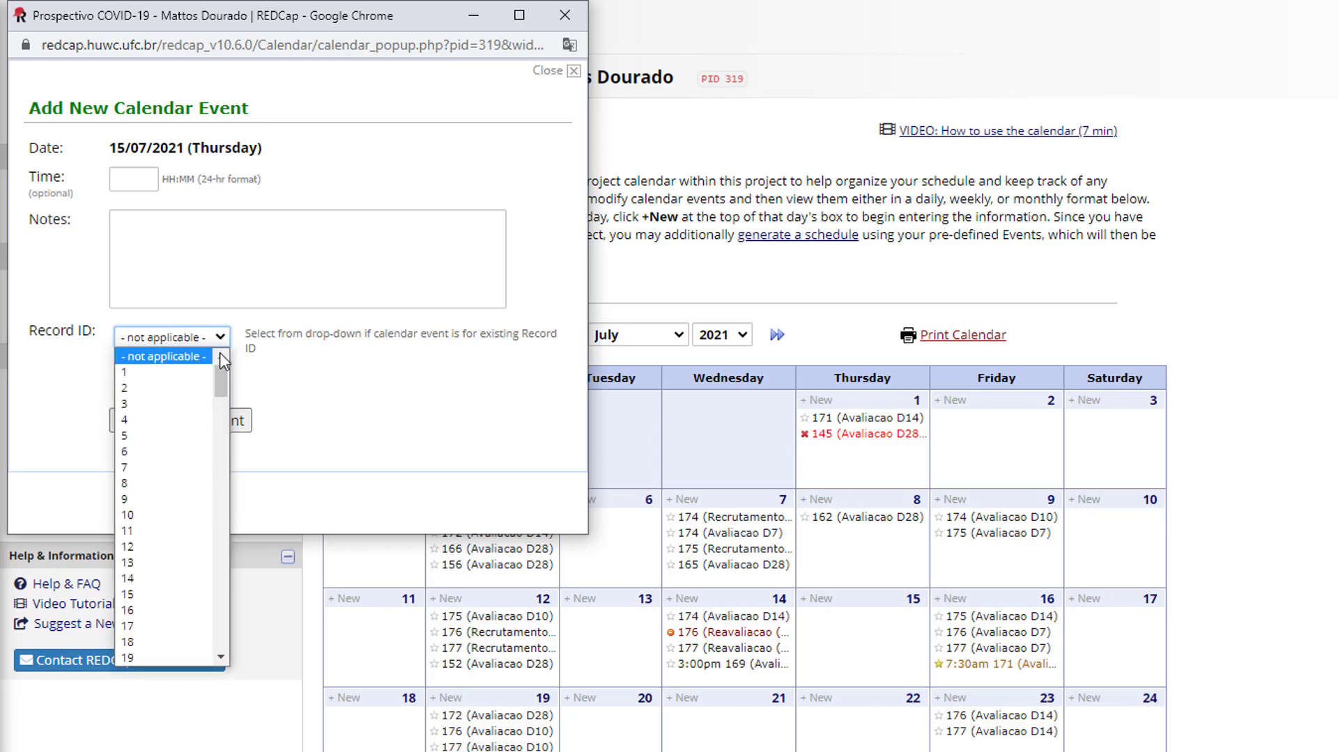
pyautogui.moveTo(221, 369); pyautogui.dragTo(222, 642)
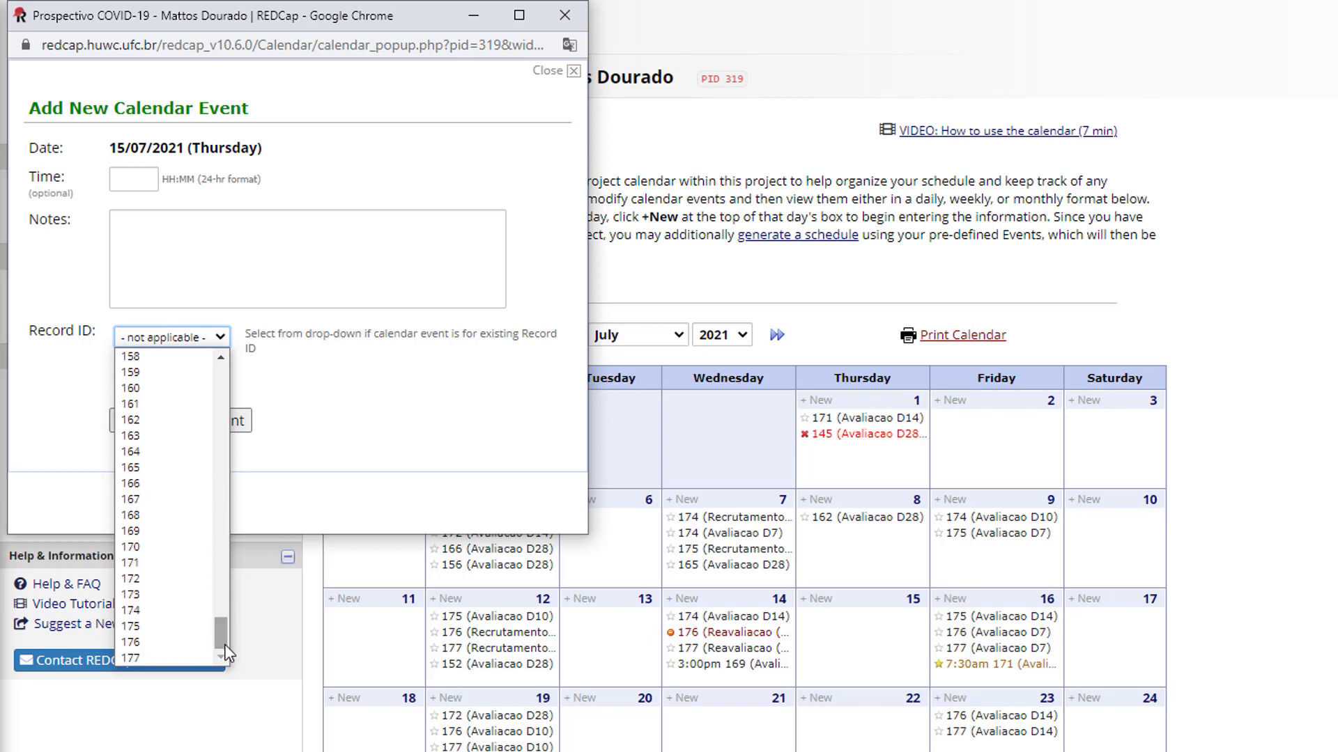
pyautogui.click(159, 642)
pyautogui.click(350, 283)
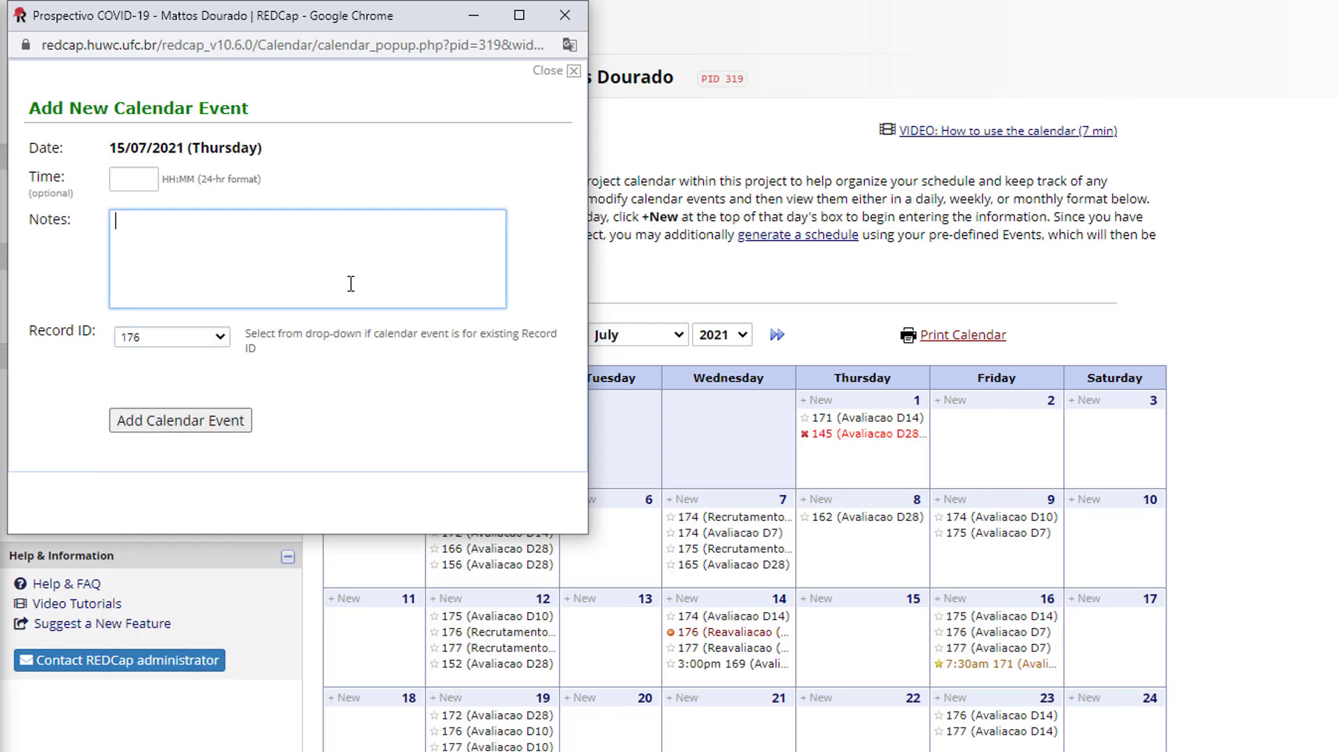
pyautogui.hotkey('ctrl', 'v')
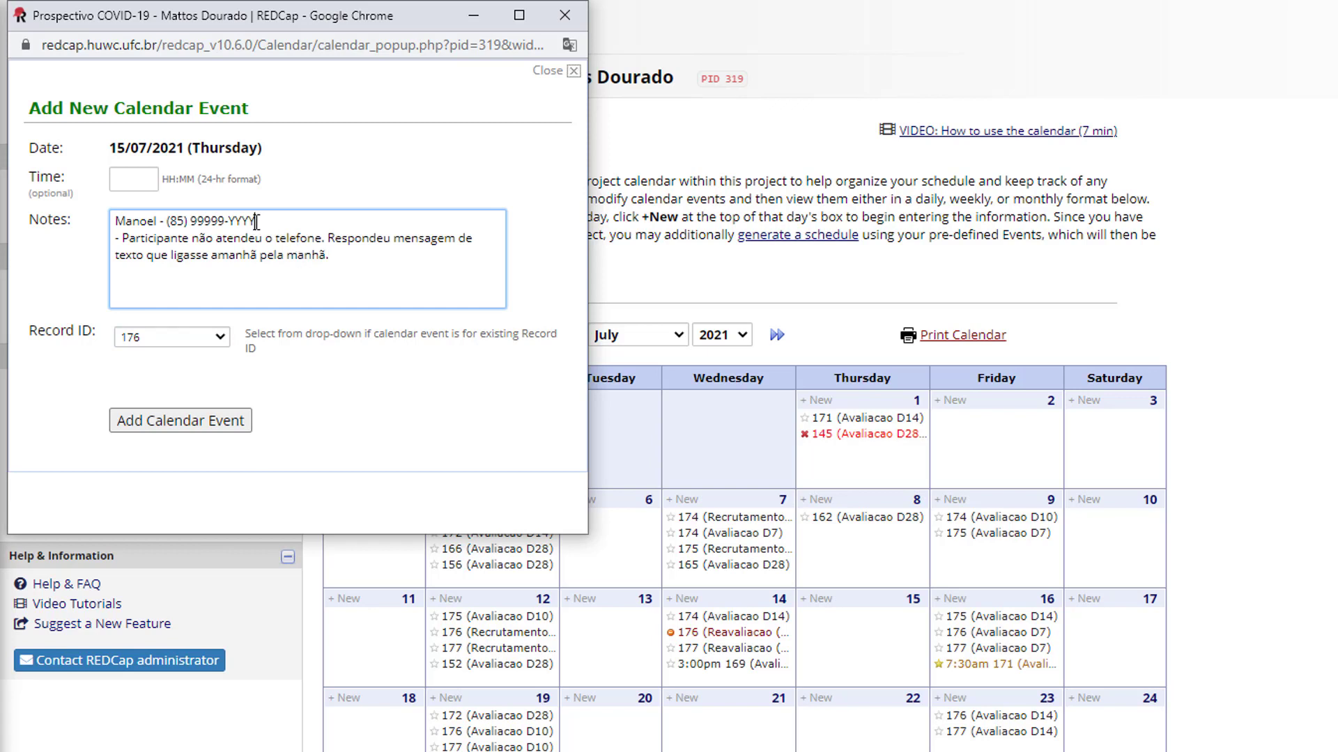
# - Insert the contact date (14/07) after "telefone" in the new event's note
pyautogui.click(315, 241)
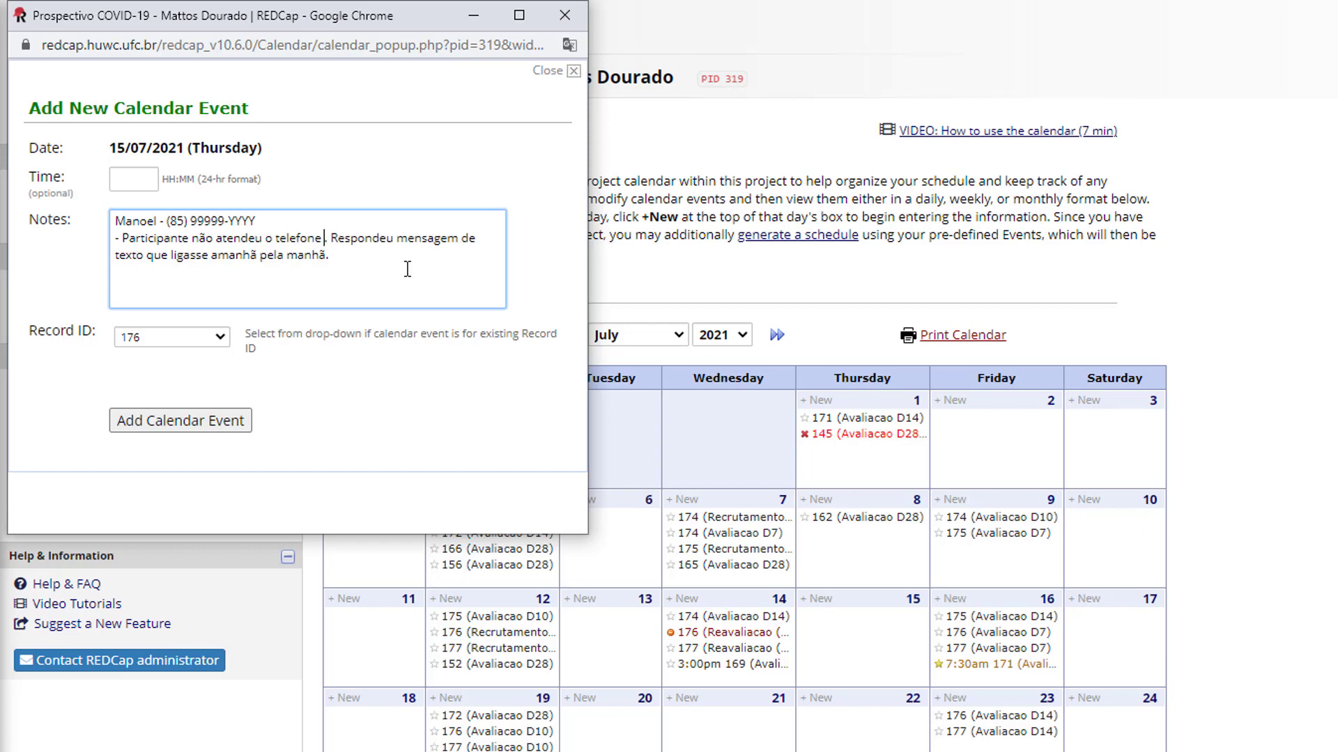
pyautogui.write('(')
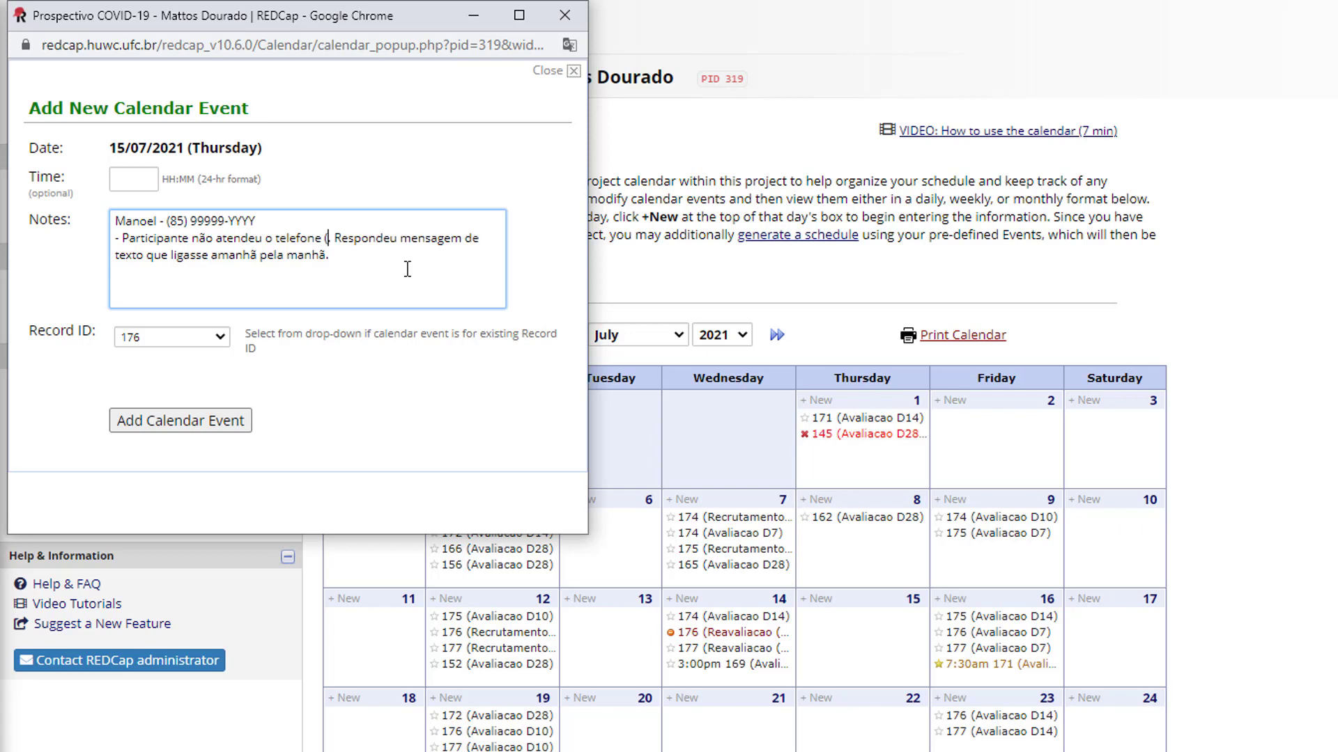
pyautogui.write('o')
pyautogui.press('BackSpace')
pyautogui.write('0')
pyautogui.press('BackSpace')
pyautogui.write('14')
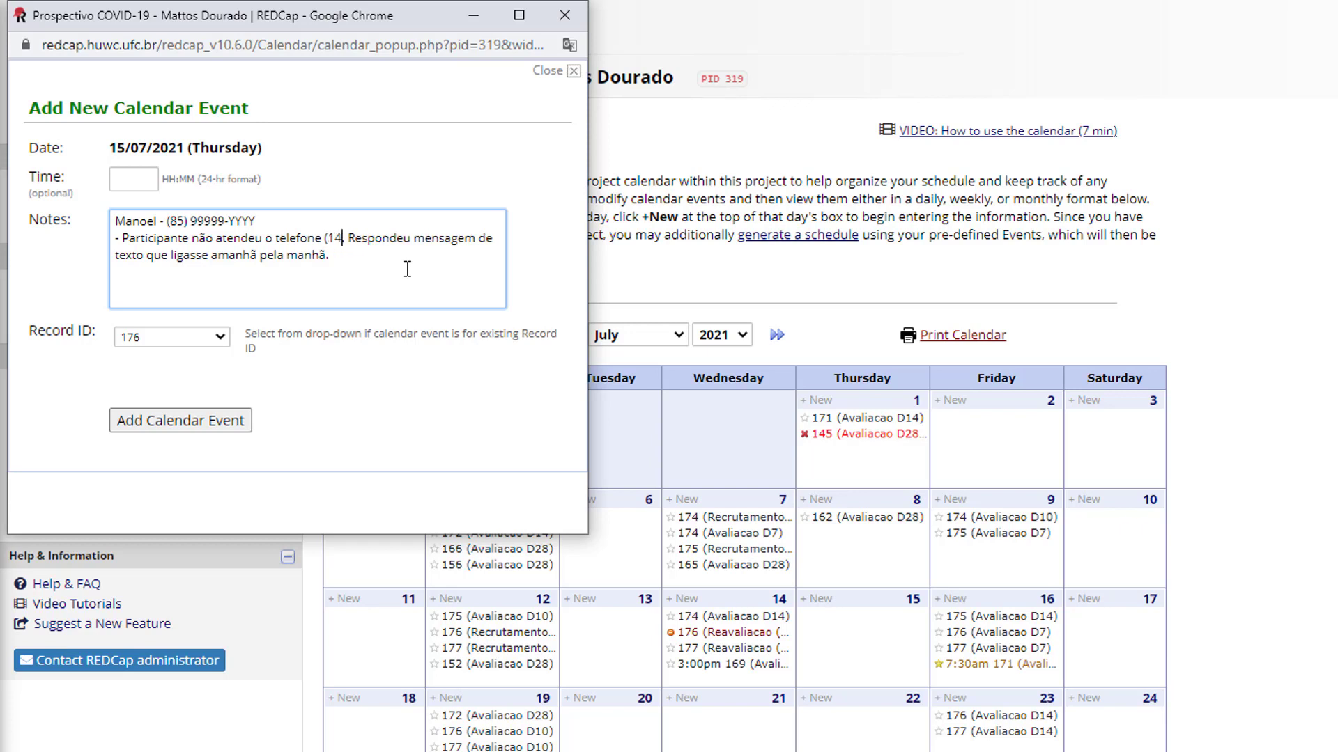
pyautogui.write('/')
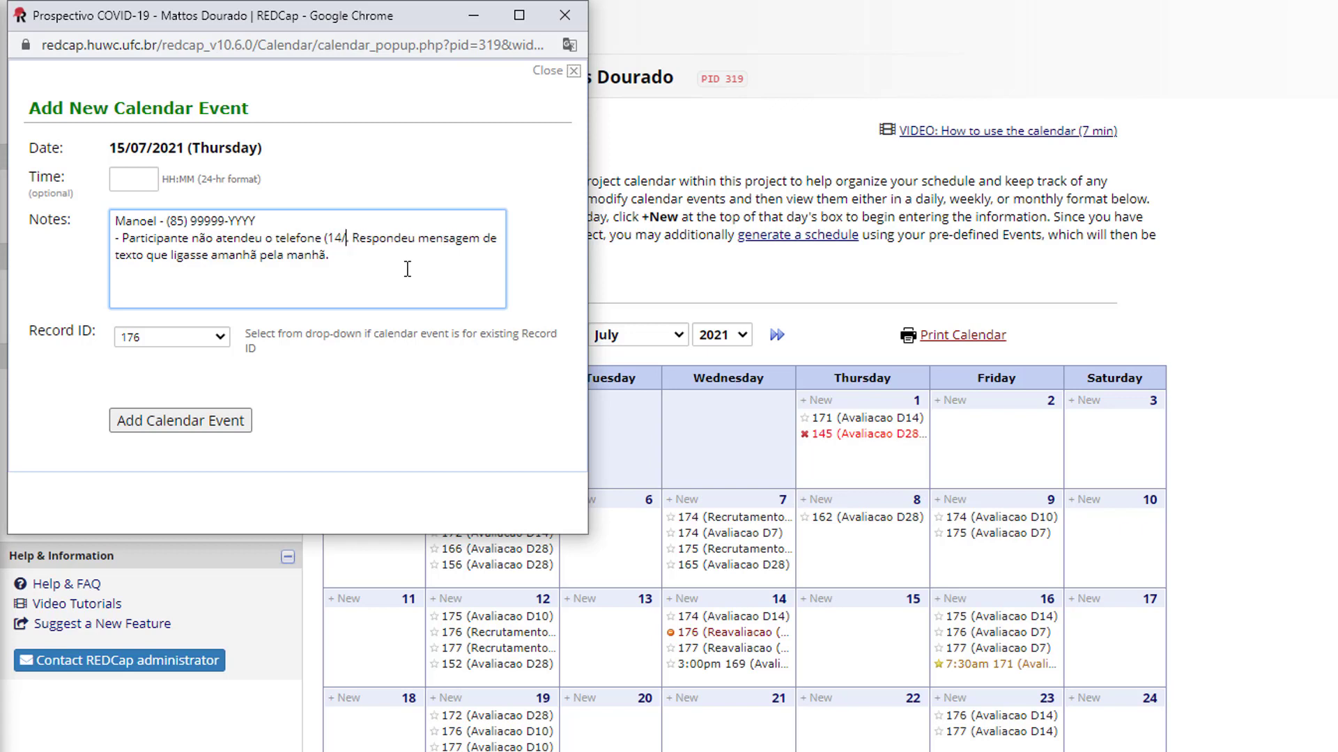
pyautogui.write('07')
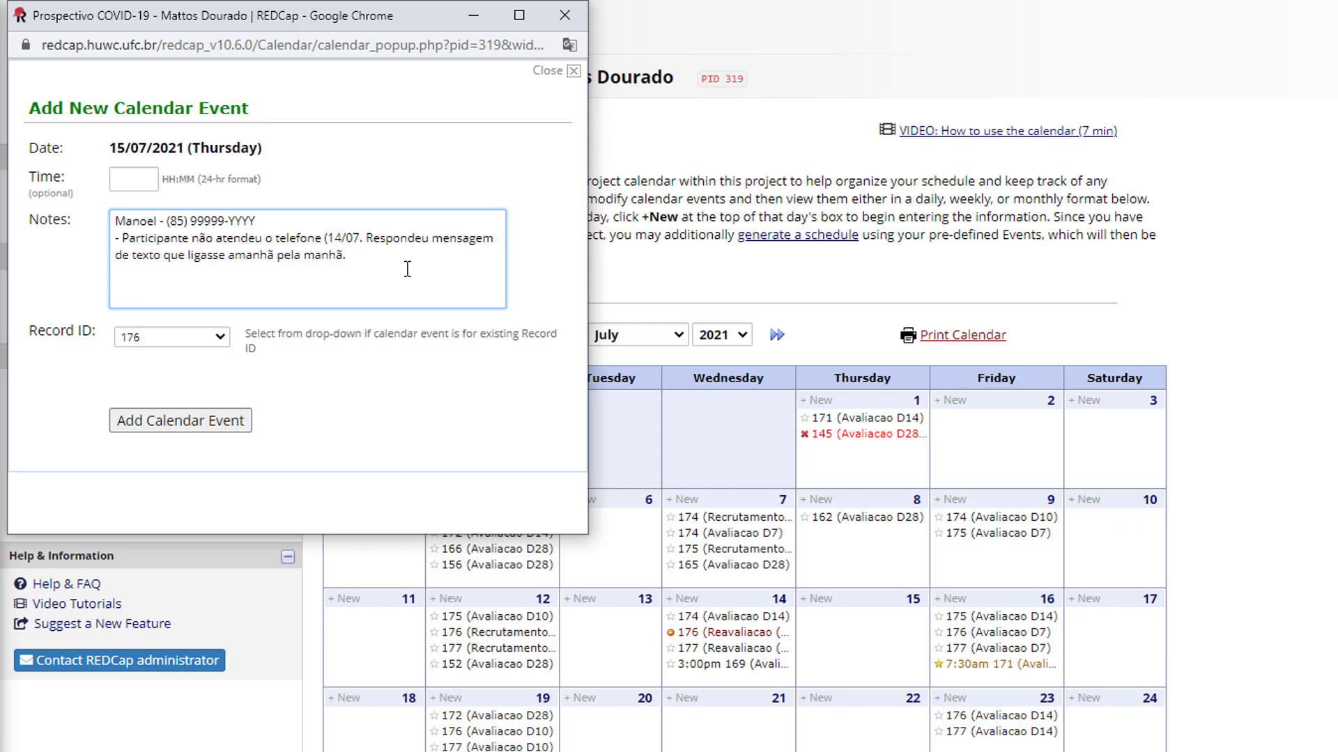
pyautogui.write(')')
# - Replace "amanhã" with 15/07 in the note and add the event to the calendar
pyautogui.click(351, 261)
pyautogui.write('(')
pyautogui.press('BackSpace')
pyautogui.press('BackSpace')
pyautogui.doubleClick(252, 254)
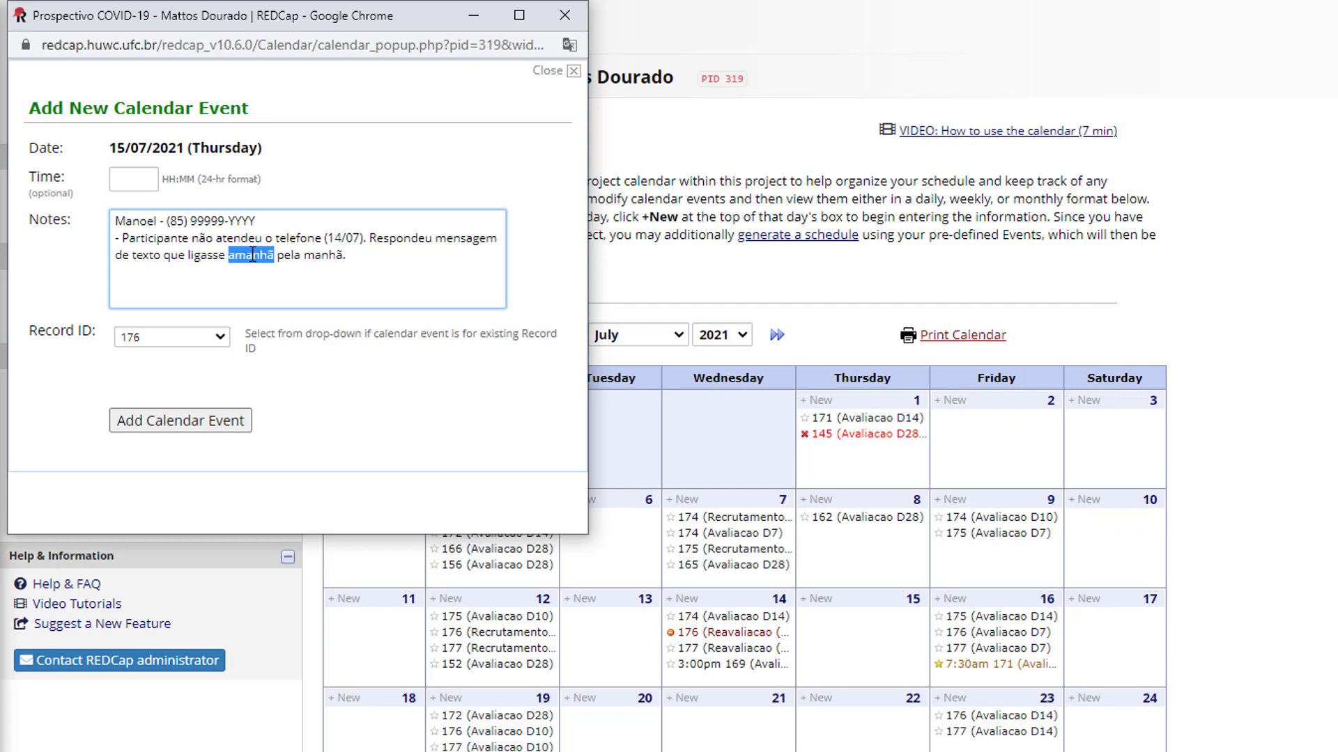
pyautogui.write('15/07')
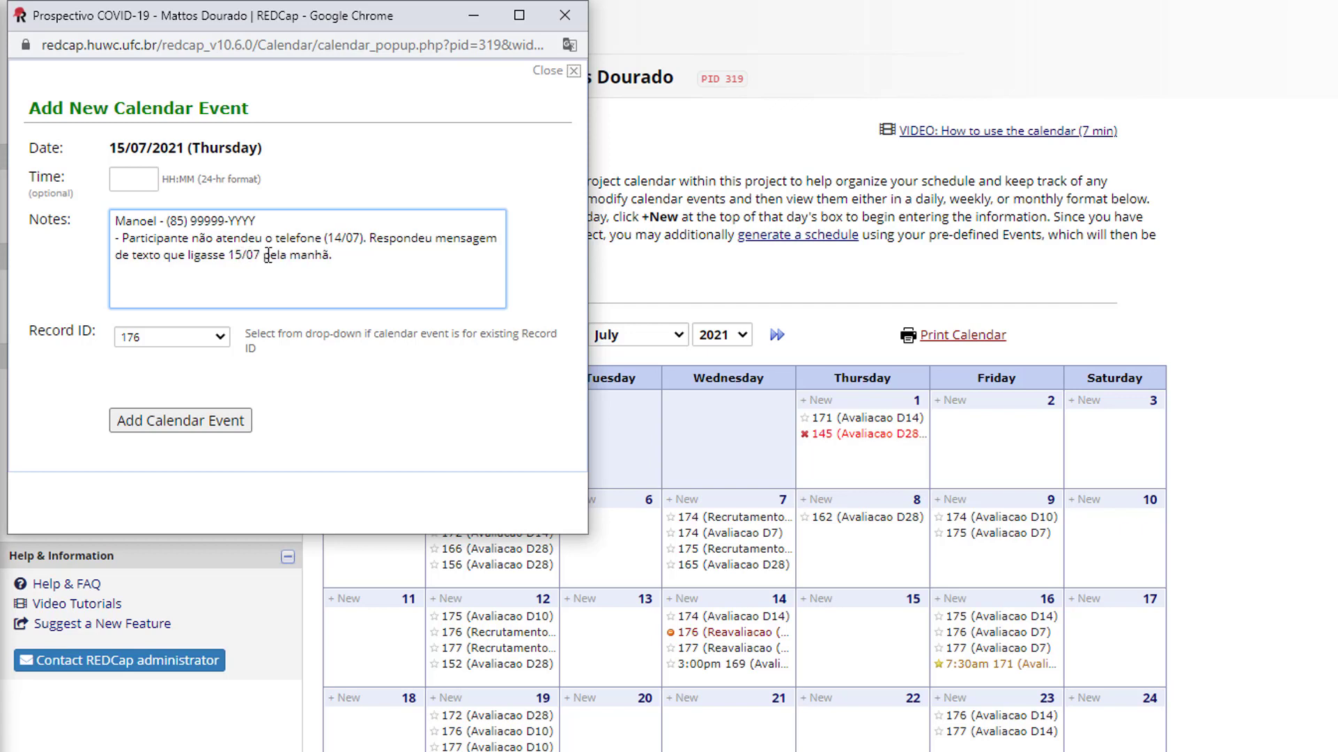
pyautogui.click(371, 257)
pyautogui.click(182, 430)
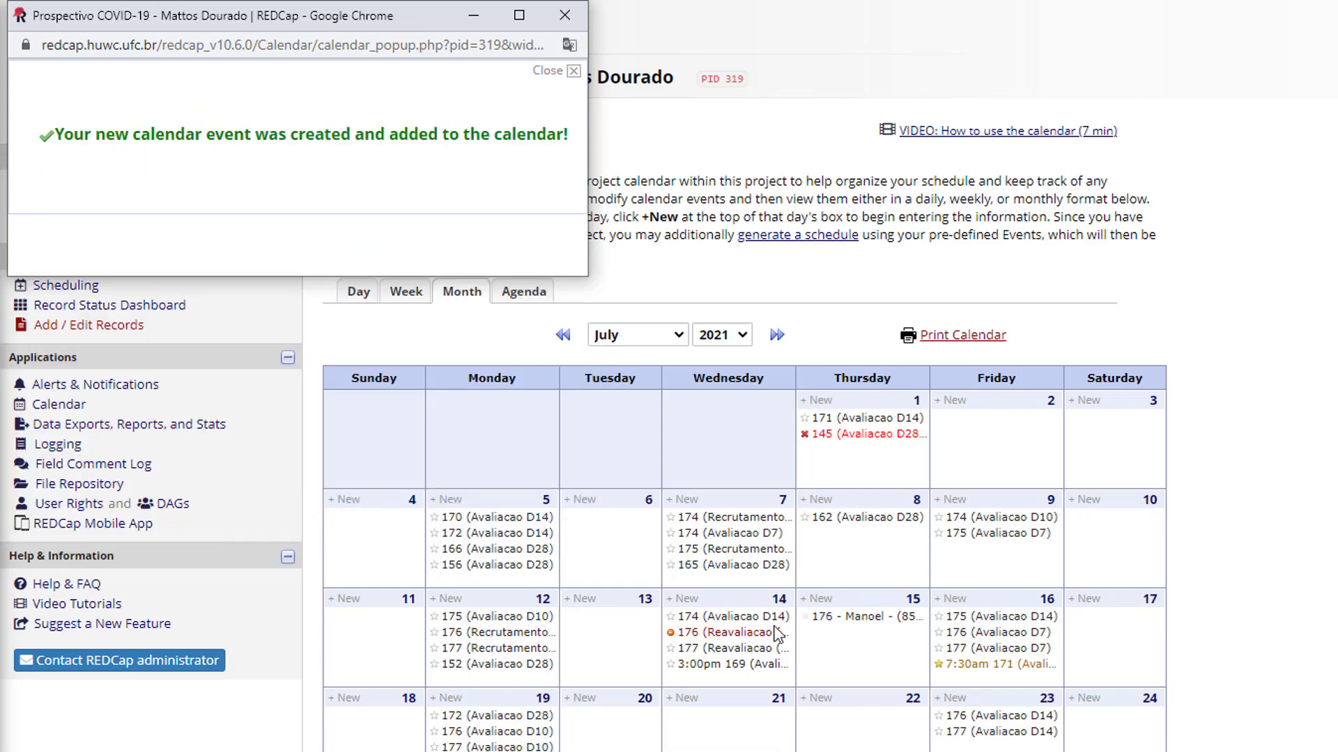
# - In record 177's Reavaliacao (D5) event on 14 July, write the note lines "Nome - Telefone" and "- Realizado contato com sucesso" with the caller's name in parentheses
pyautogui.moveTo(881, 618)
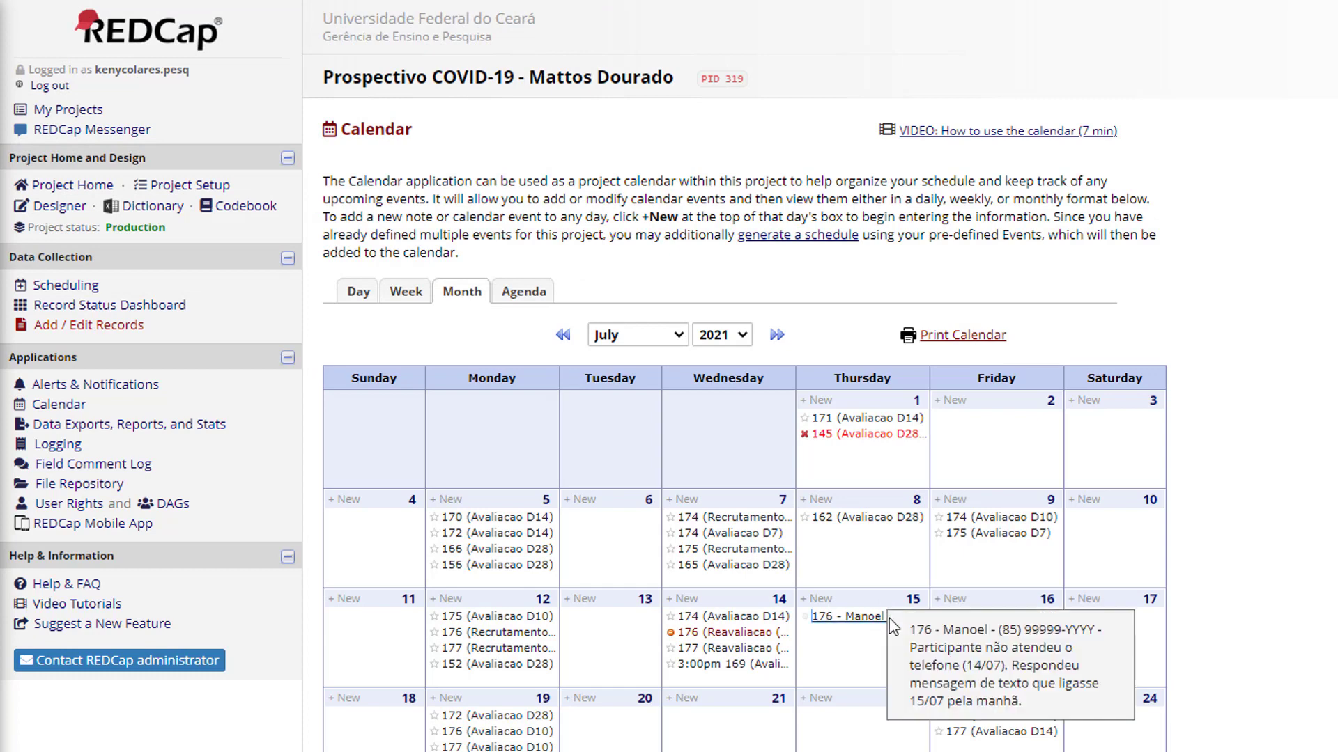
pyautogui.moveTo(688, 637)
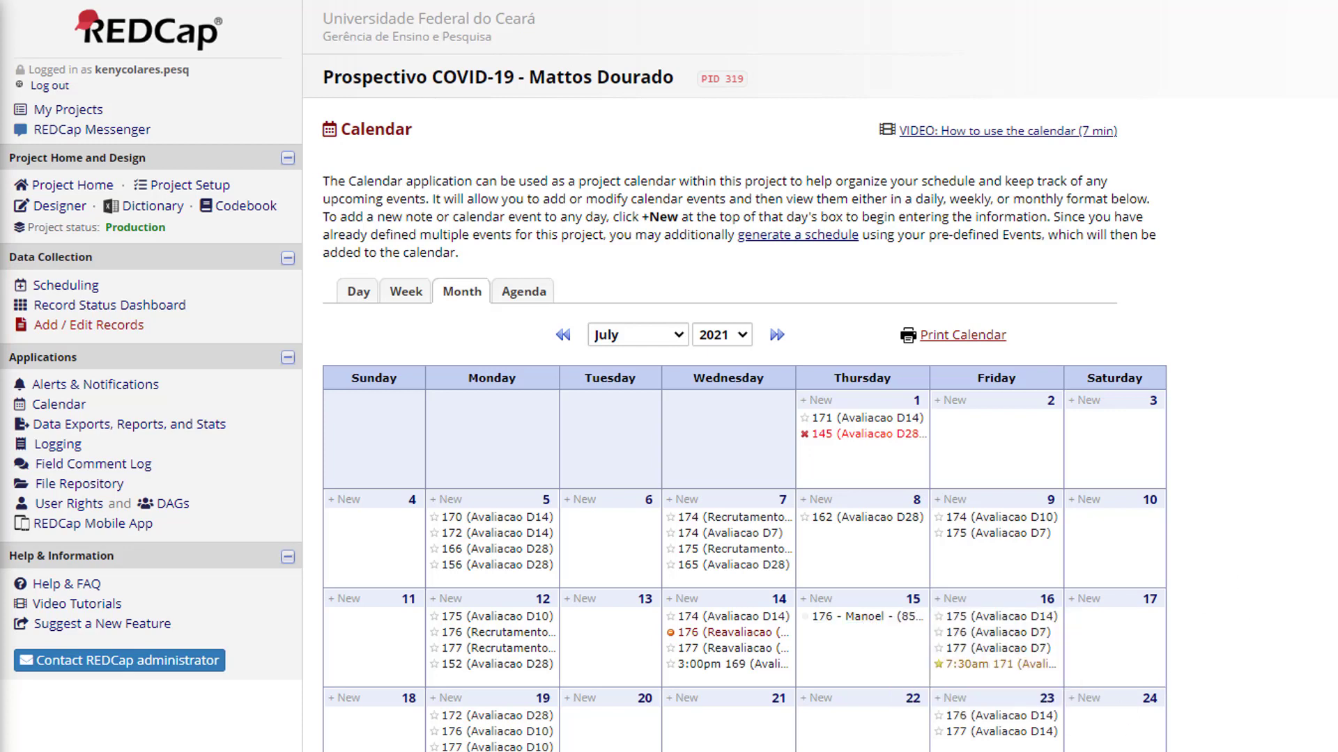
pyautogui.moveTo(724, 656)
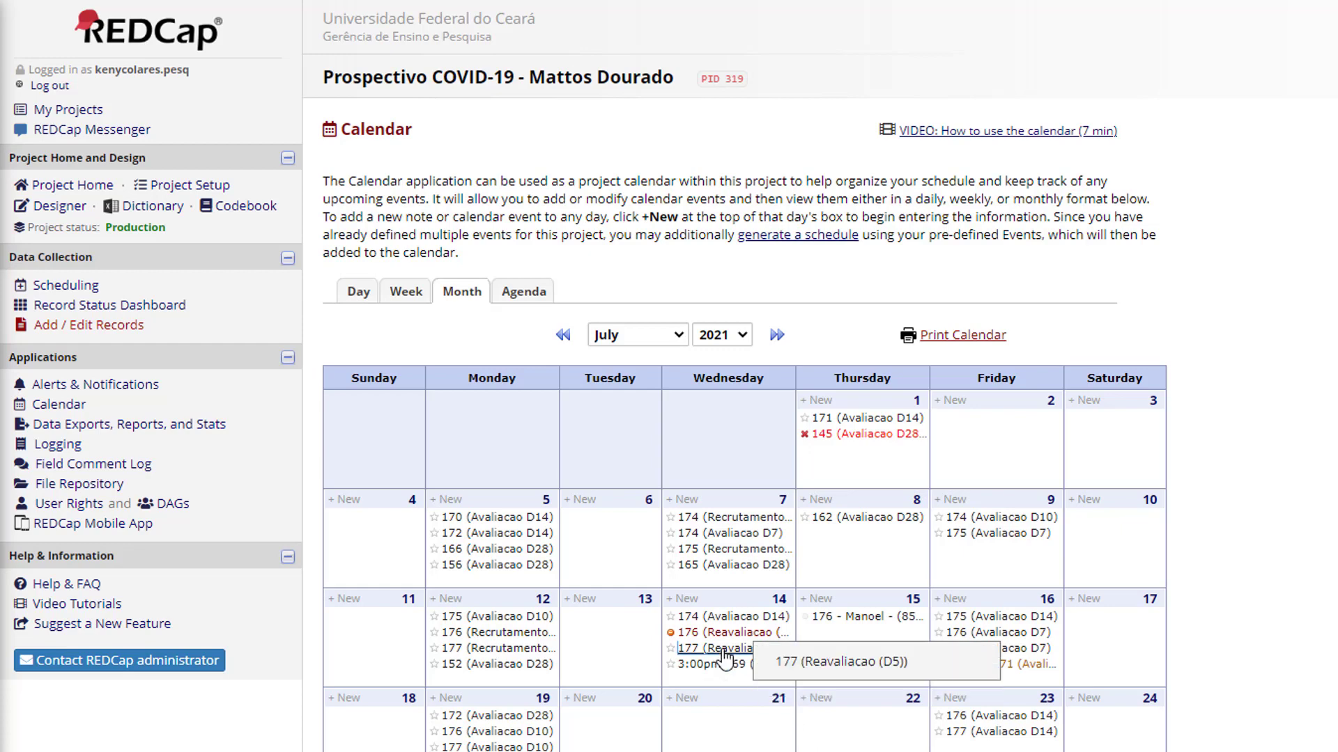
pyautogui.click(725, 657)
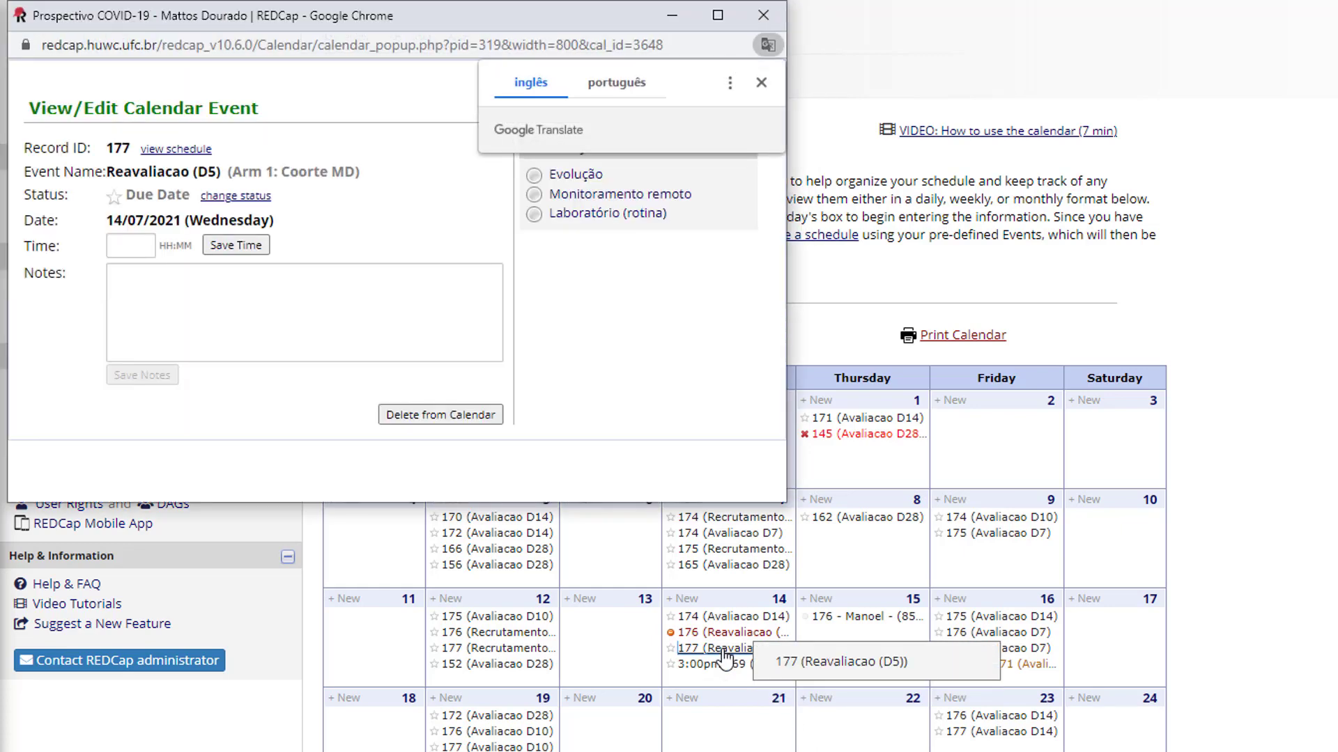
pyautogui.click(318, 298)
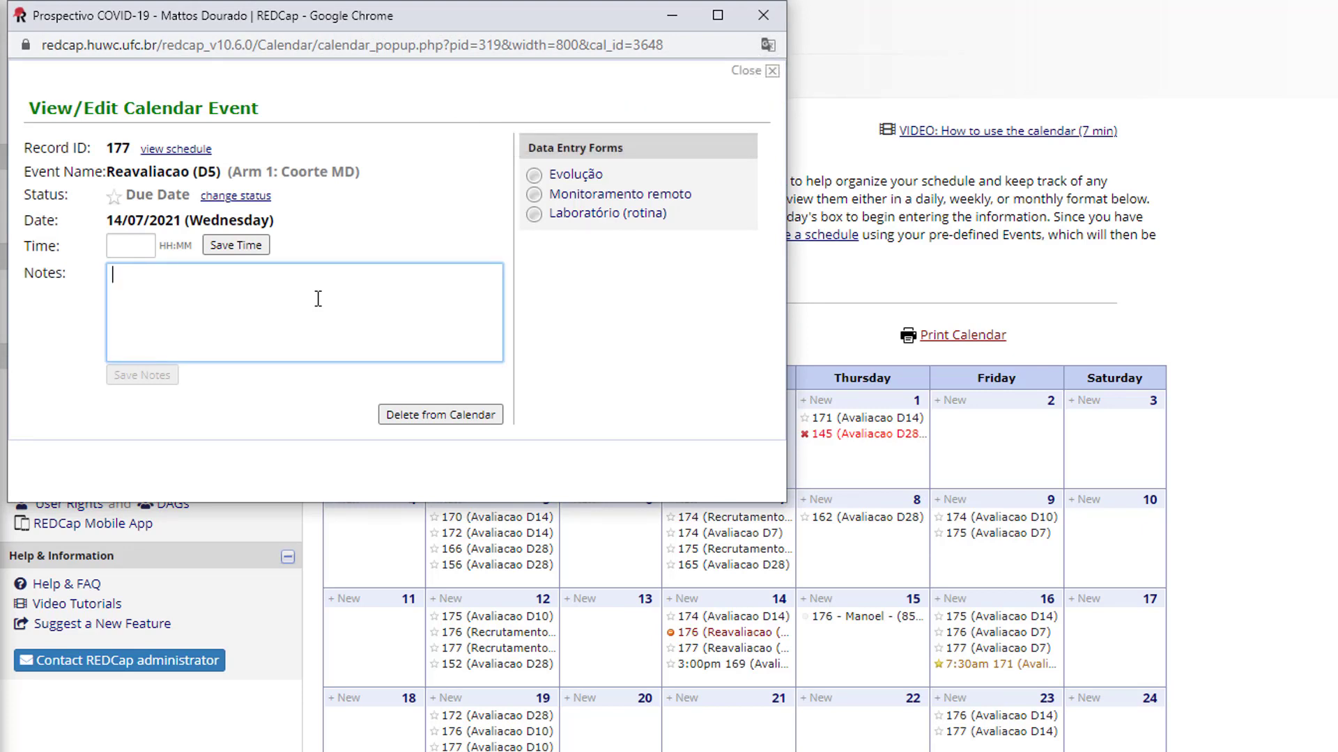
pyautogui.write('Nome')
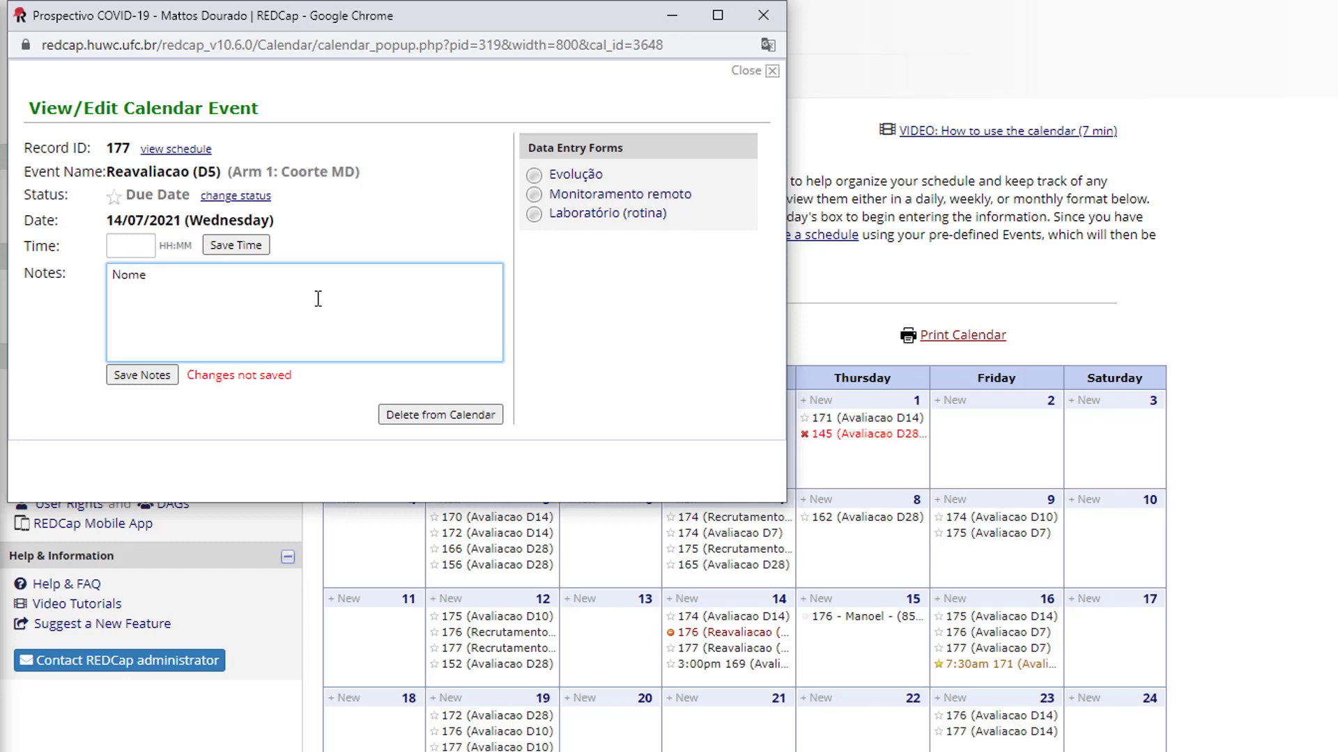
pyautogui.write(' - Telefone')
pyautogui.press('Return')
pyautogui.write('- Realizado co')
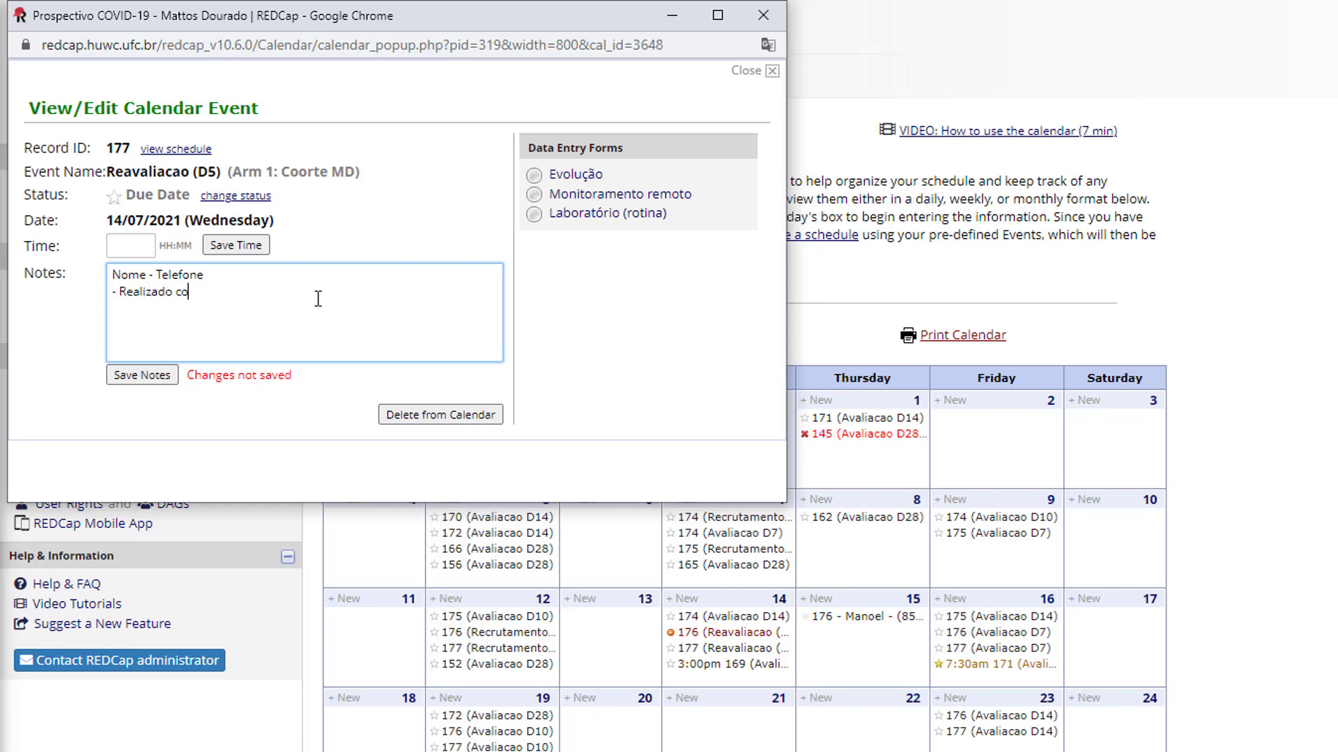
pyautogui.write('ntato com su')
pyautogui.write('cesso (Ke')
pyautogui.write('rry)')
# - Set record 177's event status to Confirmed, save the status and the note, and close the event window
pyautogui.click(208, 197)
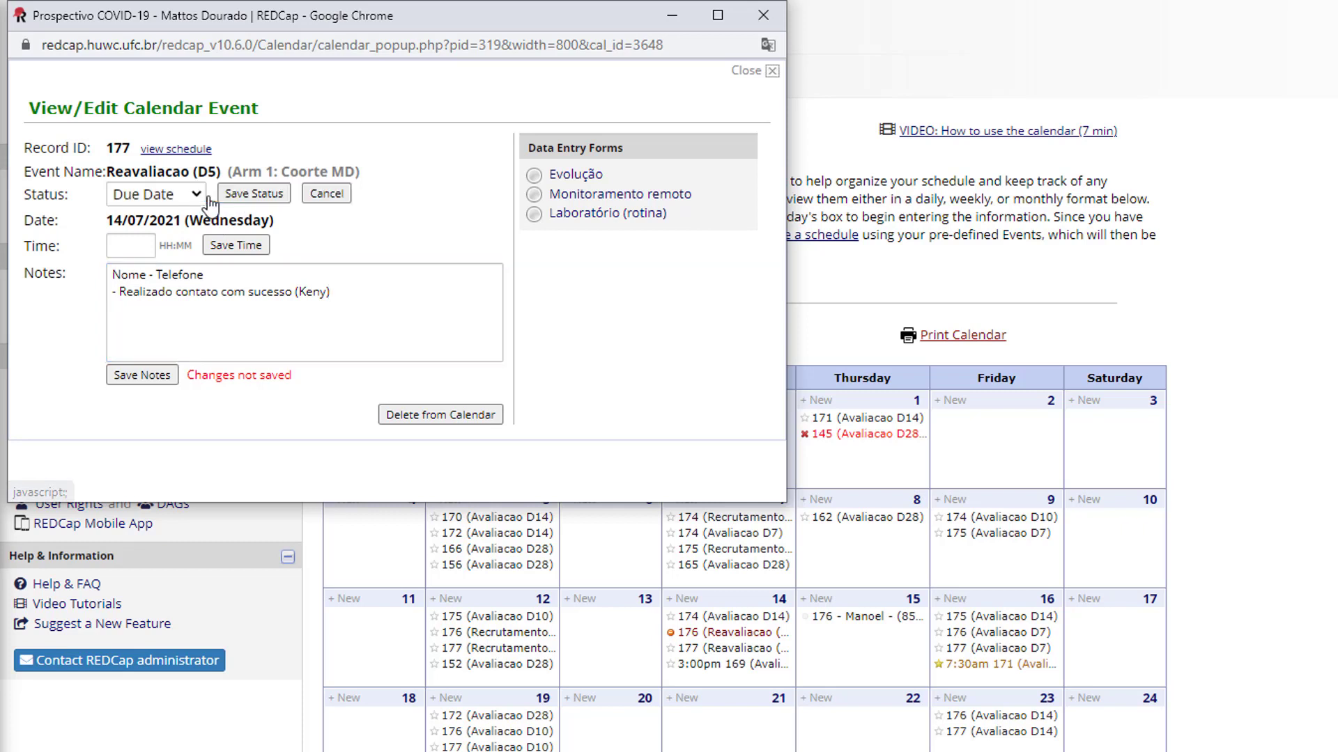
pyautogui.click(187, 198)
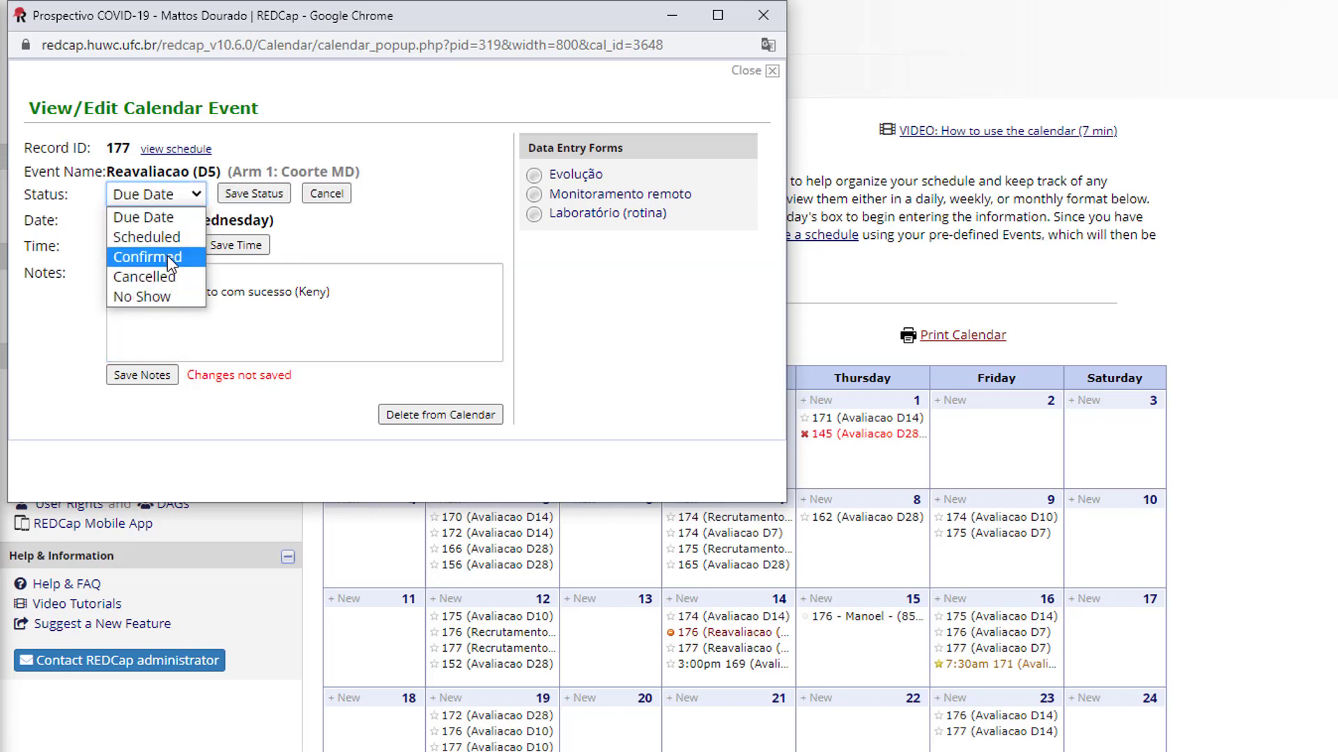
pyautogui.click(167, 256)
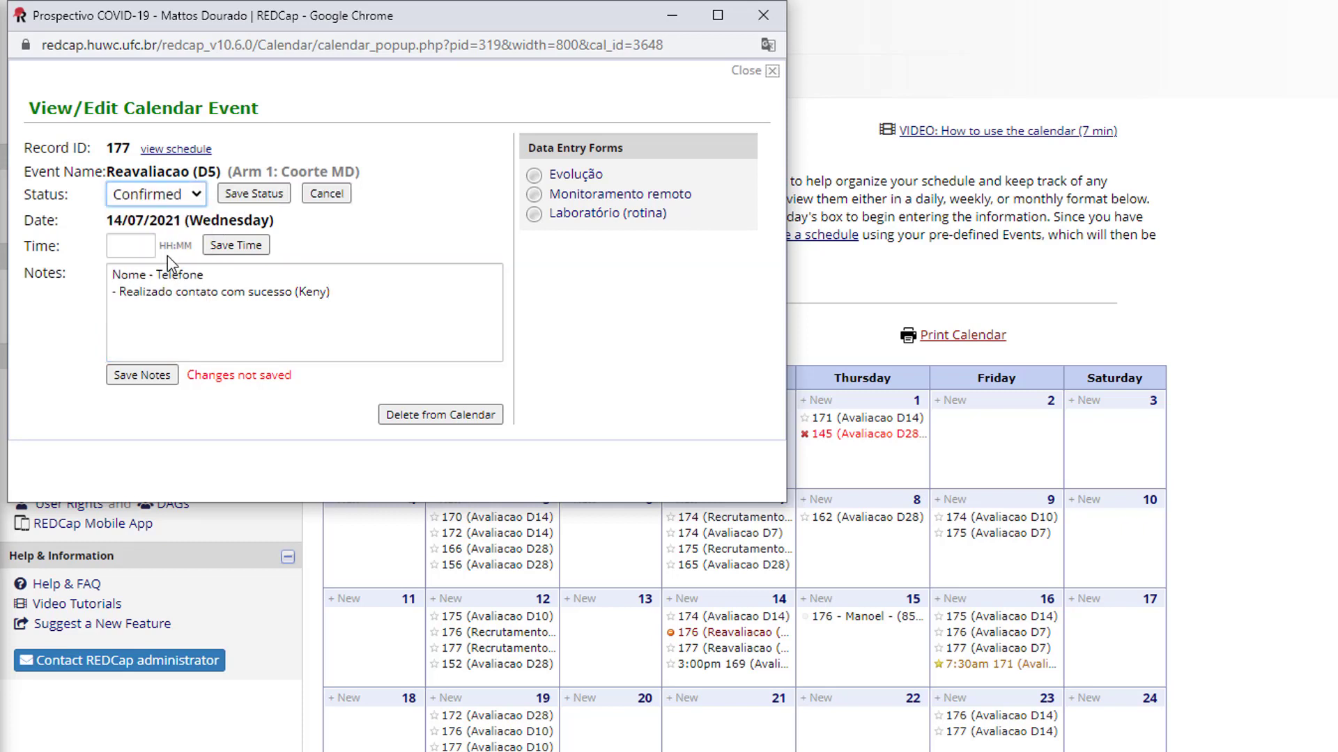
pyautogui.click(255, 194)
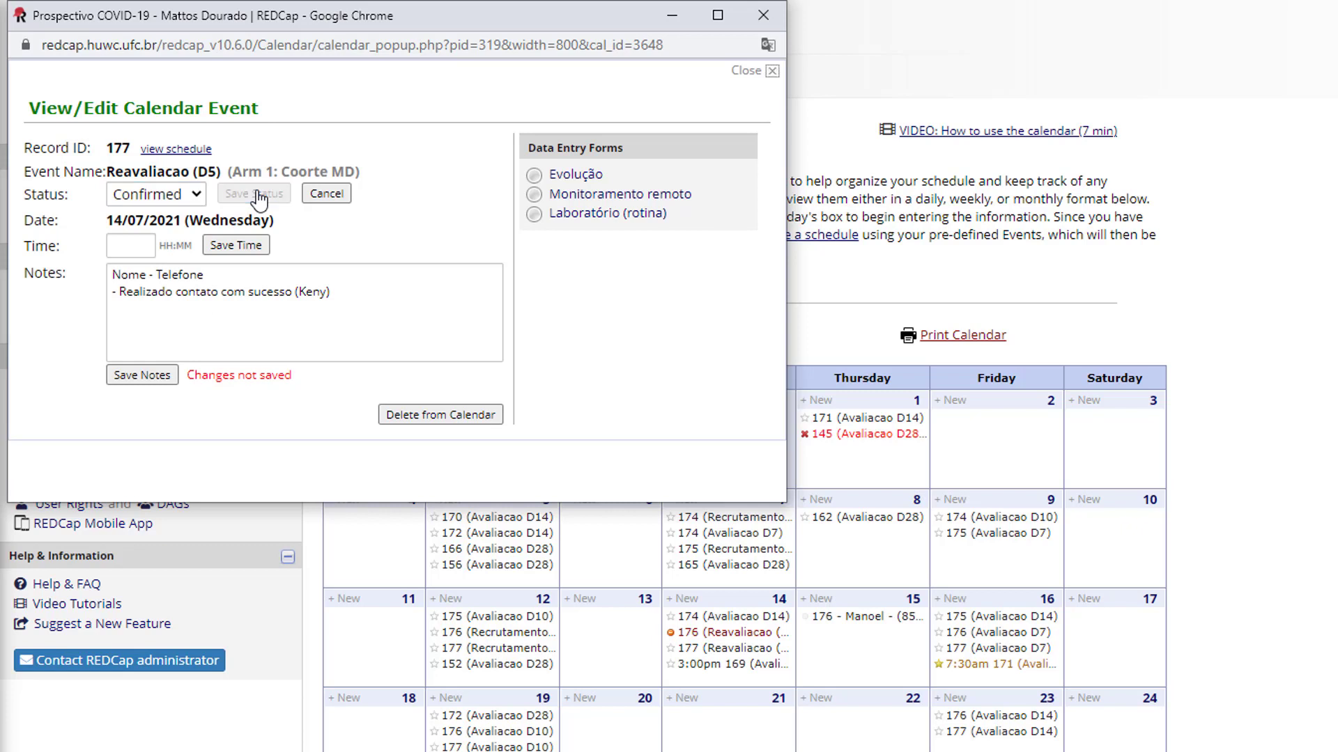
pyautogui.click(166, 379)
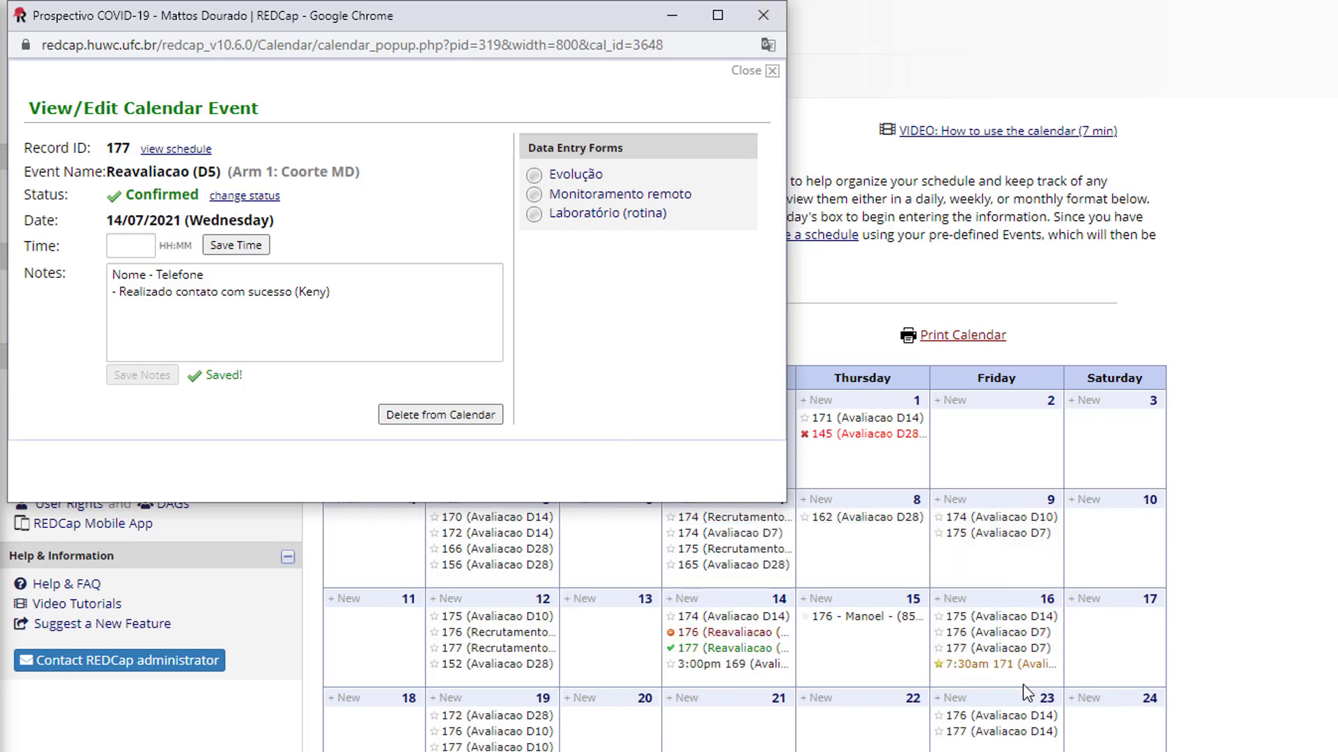
pyautogui.click(765, 16)
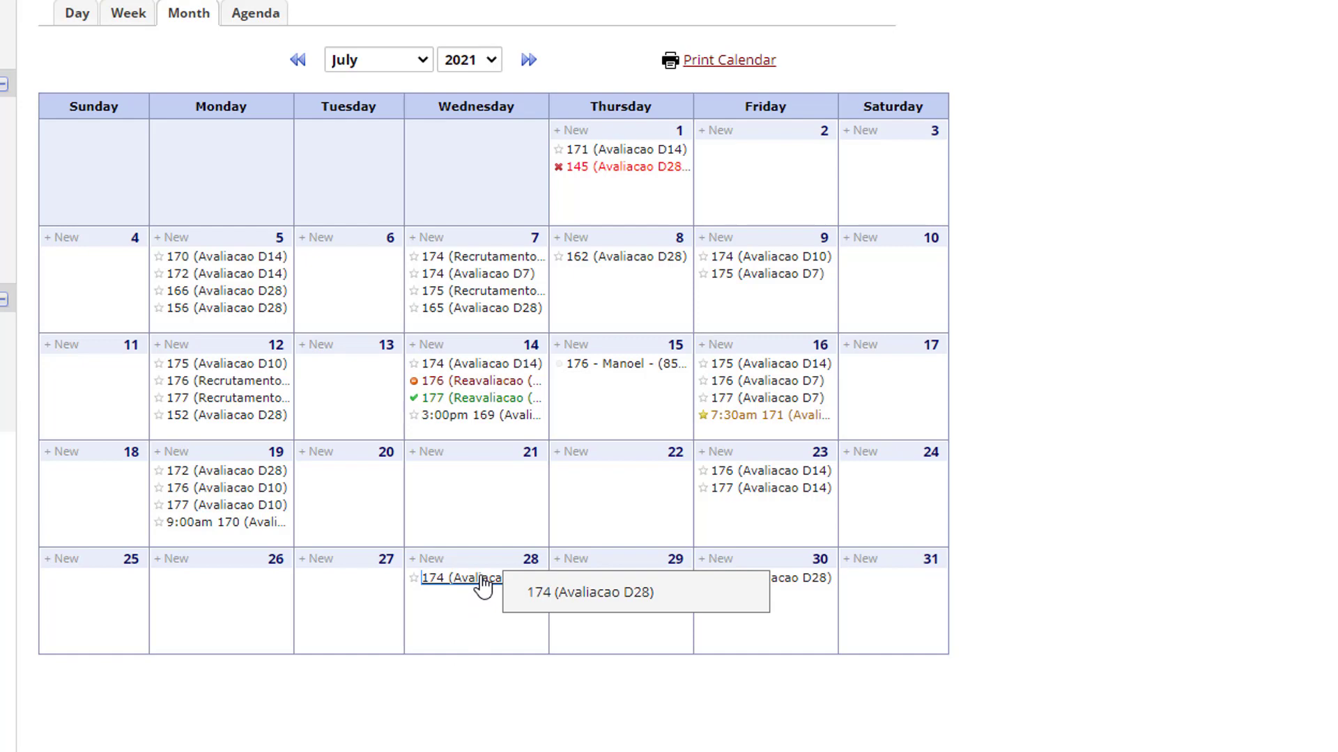
# - Open record 174's Avaliacao D28 event on 28 July and choose the Scheduled status and the time 07:30
pyautogui.click(482, 588)
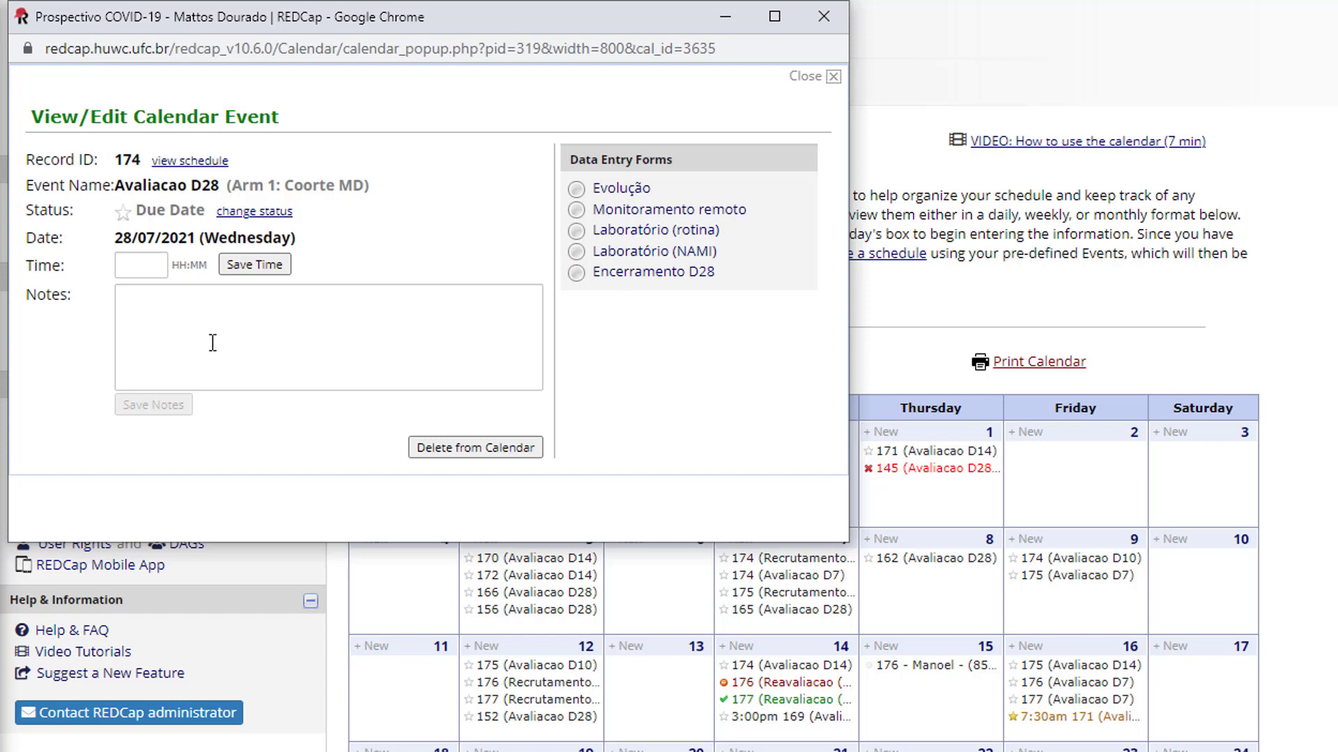
pyautogui.click(237, 213)
pyautogui.click(210, 209)
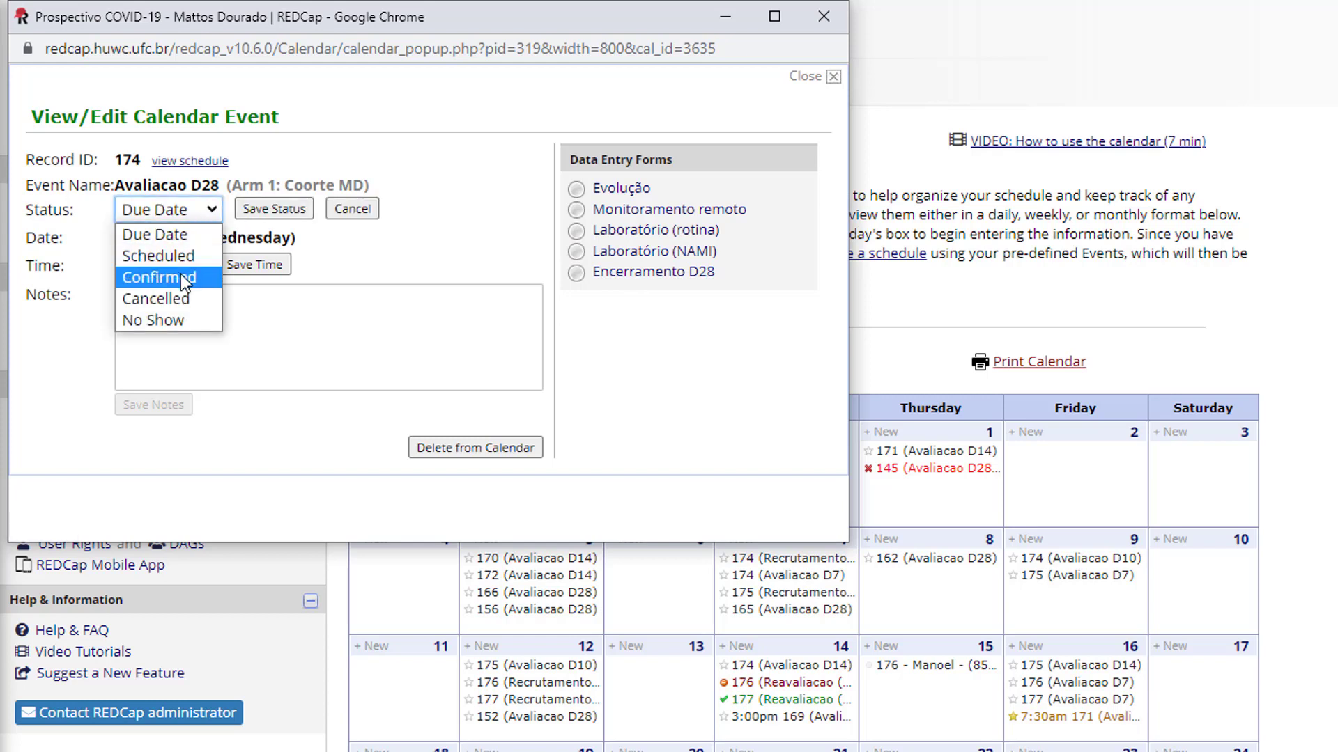
pyautogui.click(182, 254)
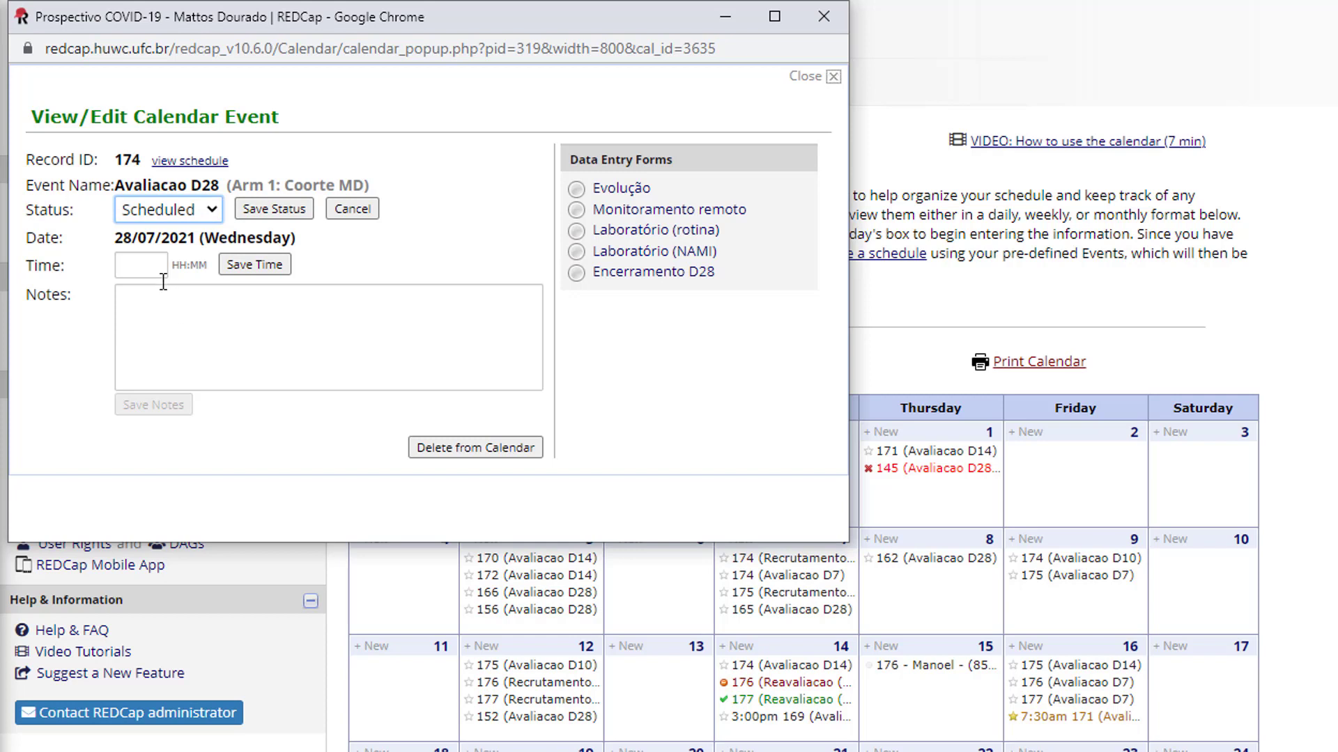
pyautogui.click(159, 265)
pyautogui.click(145, 306)
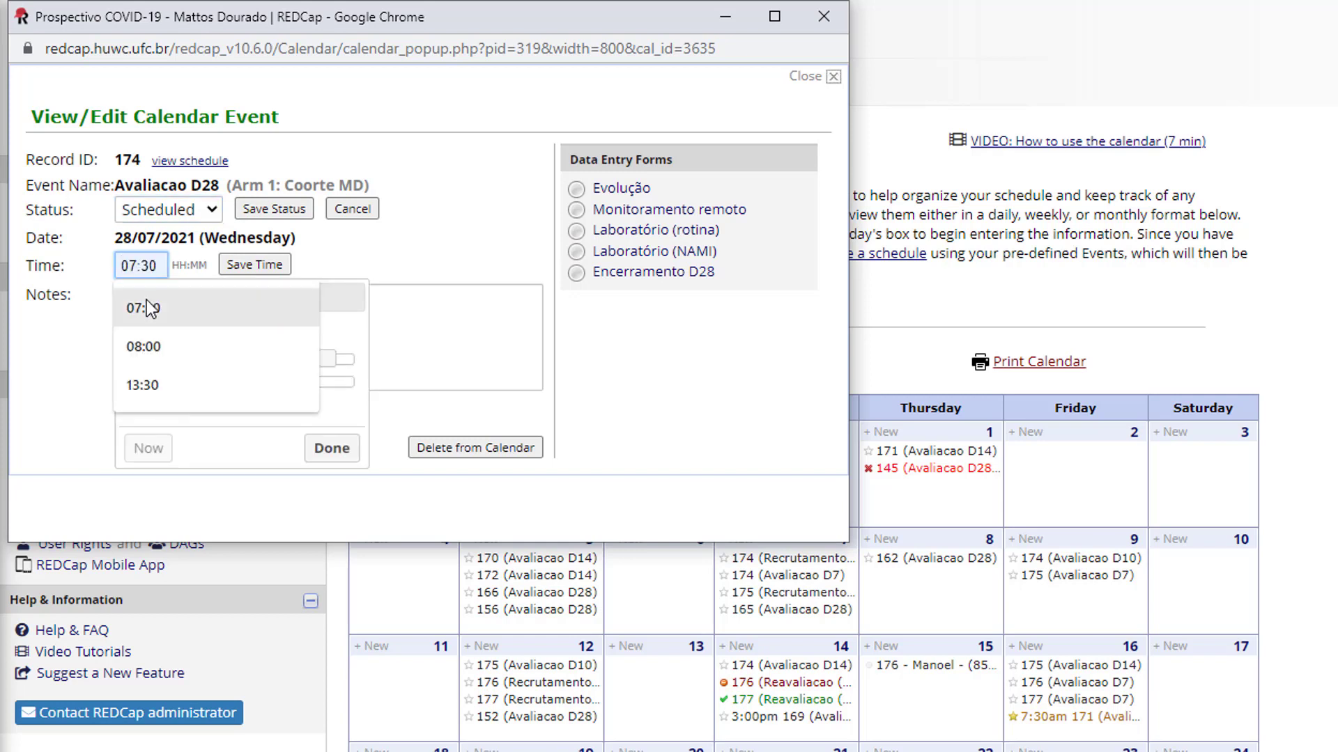
pyautogui.click(382, 245)
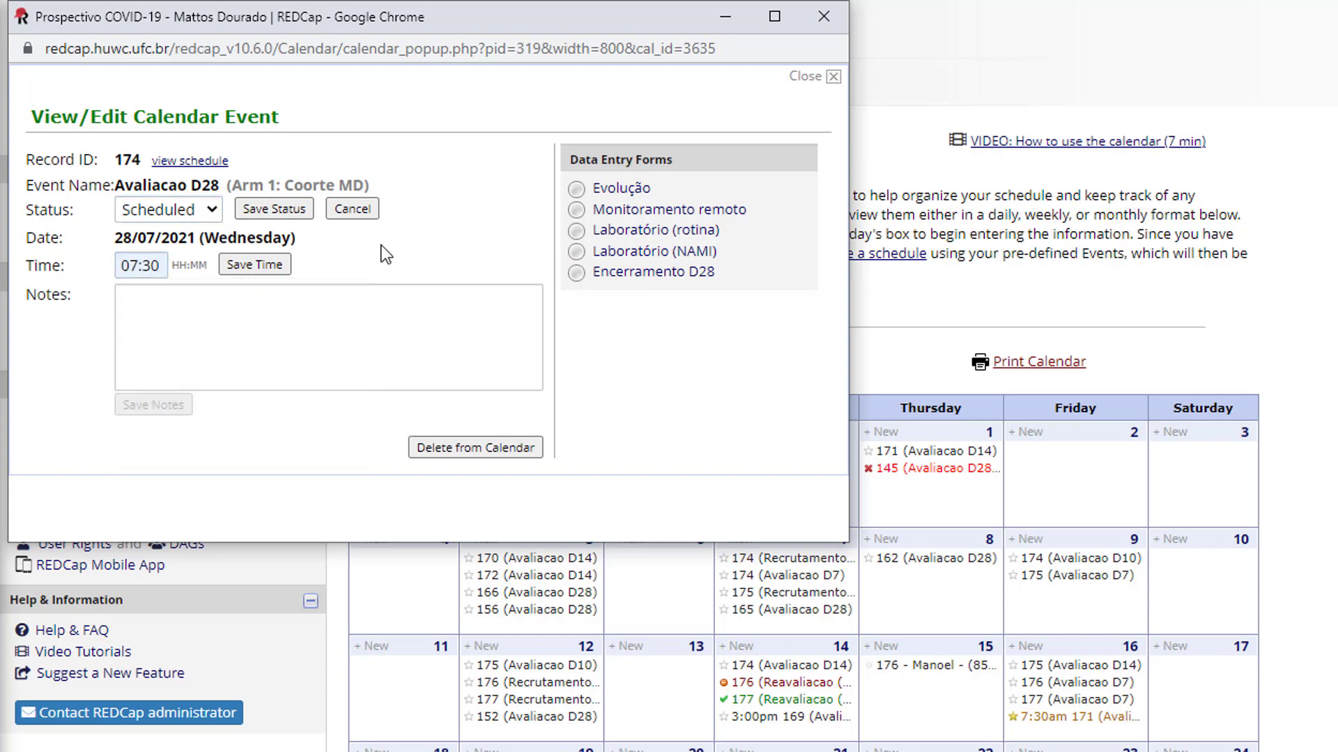
# - Write the event note "- Participante solicita entrega de atestado de comparecimento." and save it
pyautogui.click(411, 327)
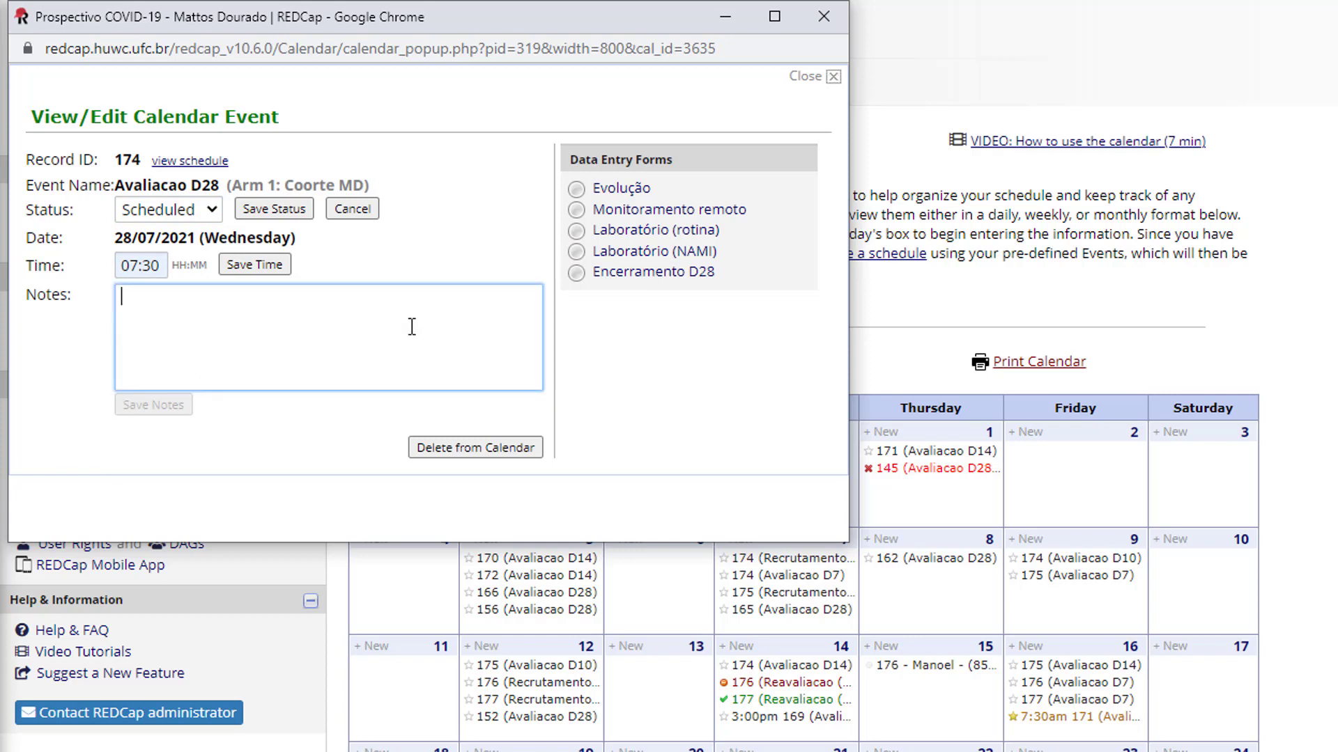
pyautogui.press('capslock')
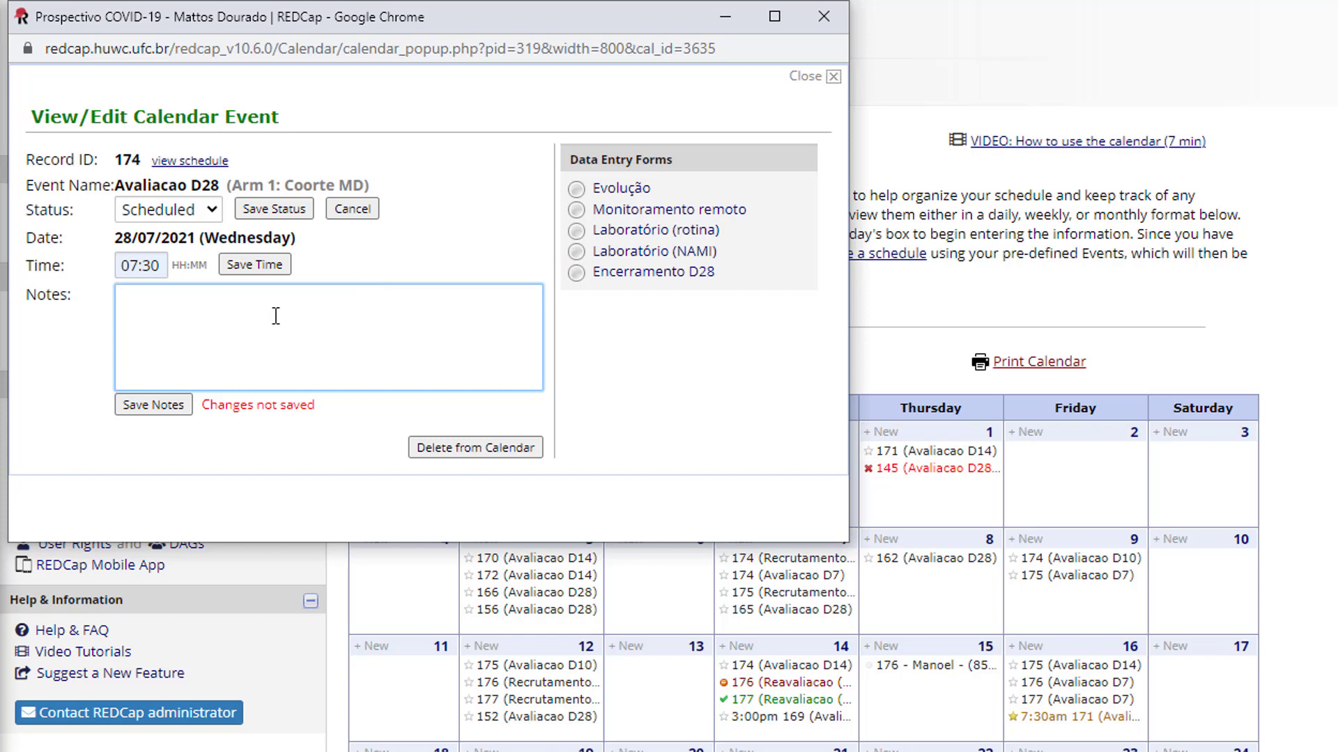
pyautogui.write('- Participante')
pyautogui.write('solicita')
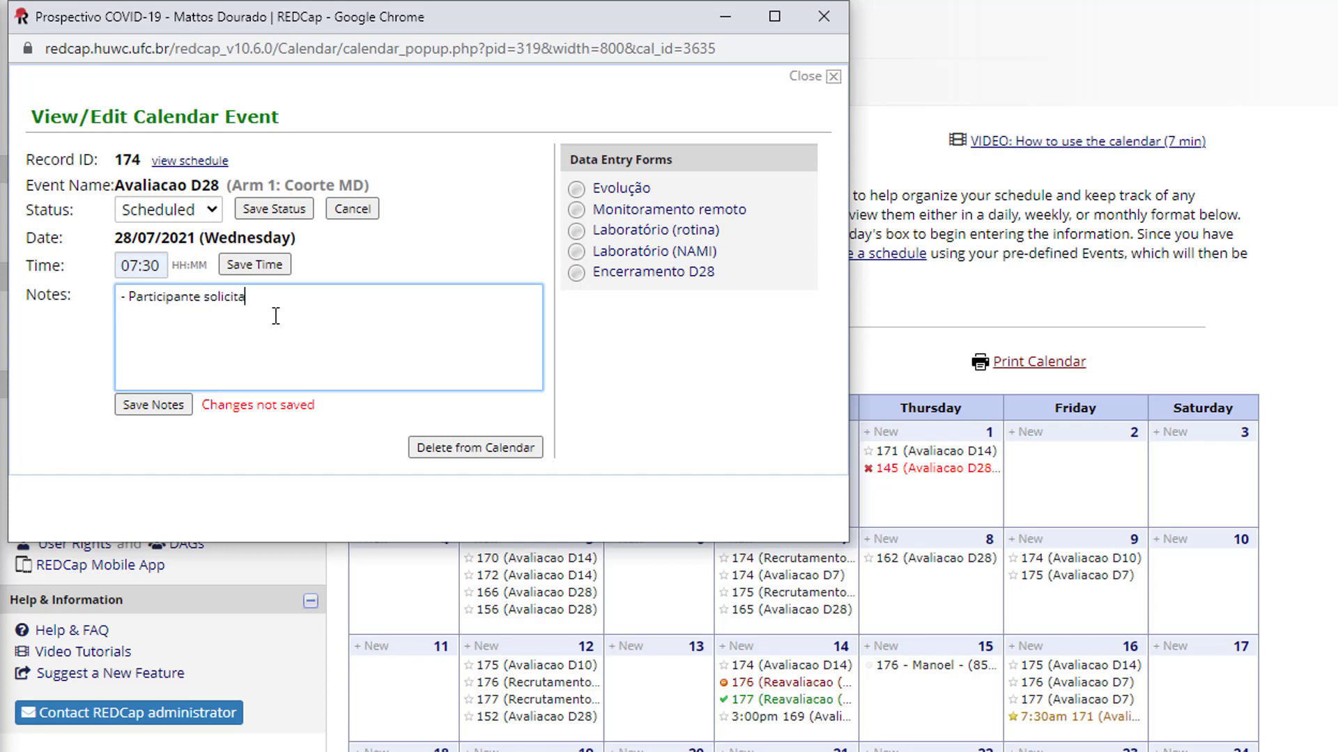
pyautogui.write(' entrega de c')
pyautogui.press('BackSpace')
pyautogui.write('atestado de ')
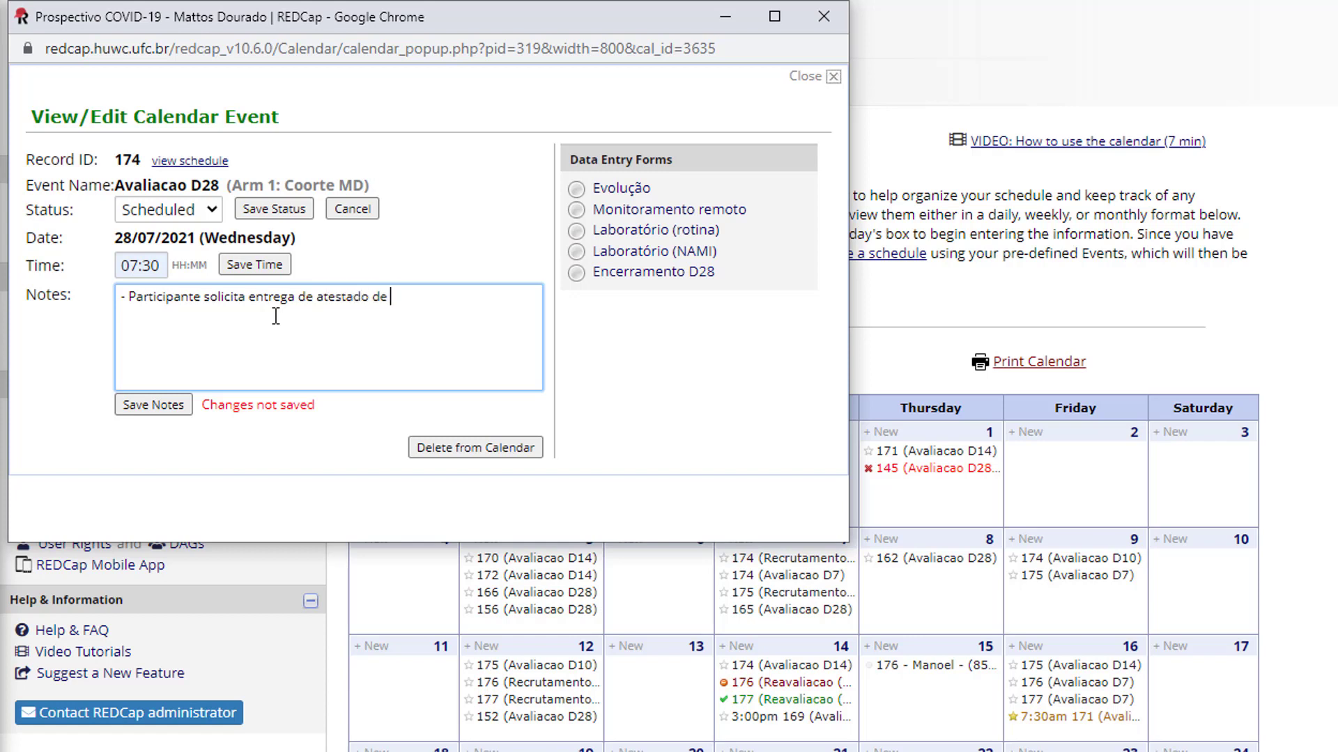
pyautogui.write('comparecimento.')
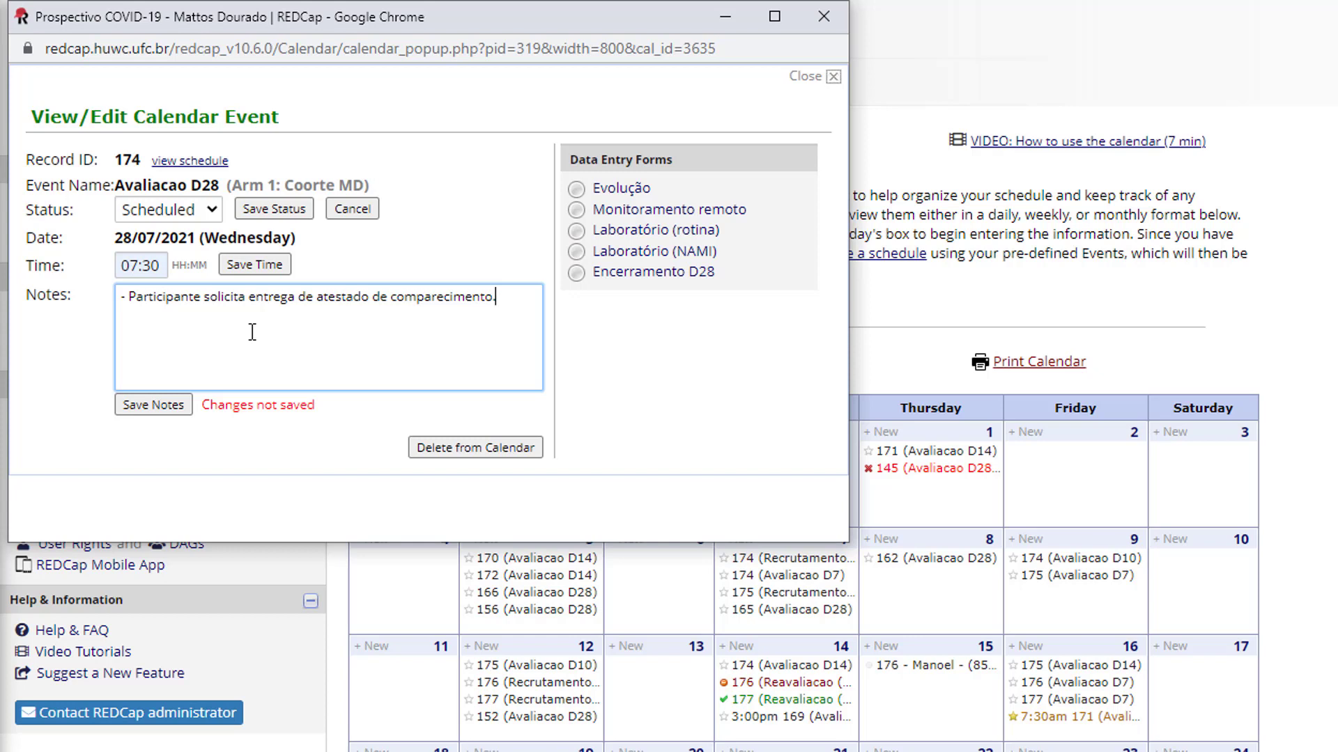
pyautogui.click(157, 406)
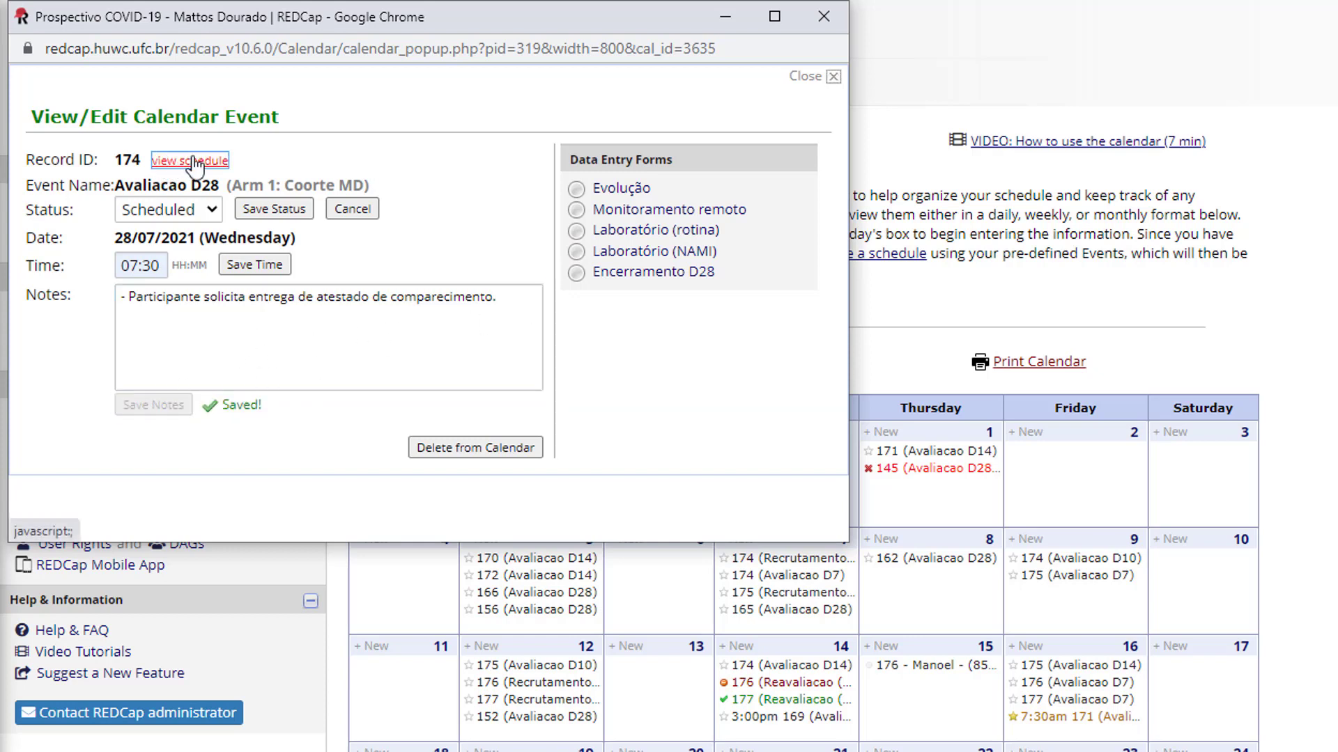
# - Start deleting record 174's event from the calendar, cancel the deletion, and save the event's 07:30 time
pyautogui.click(468, 446)
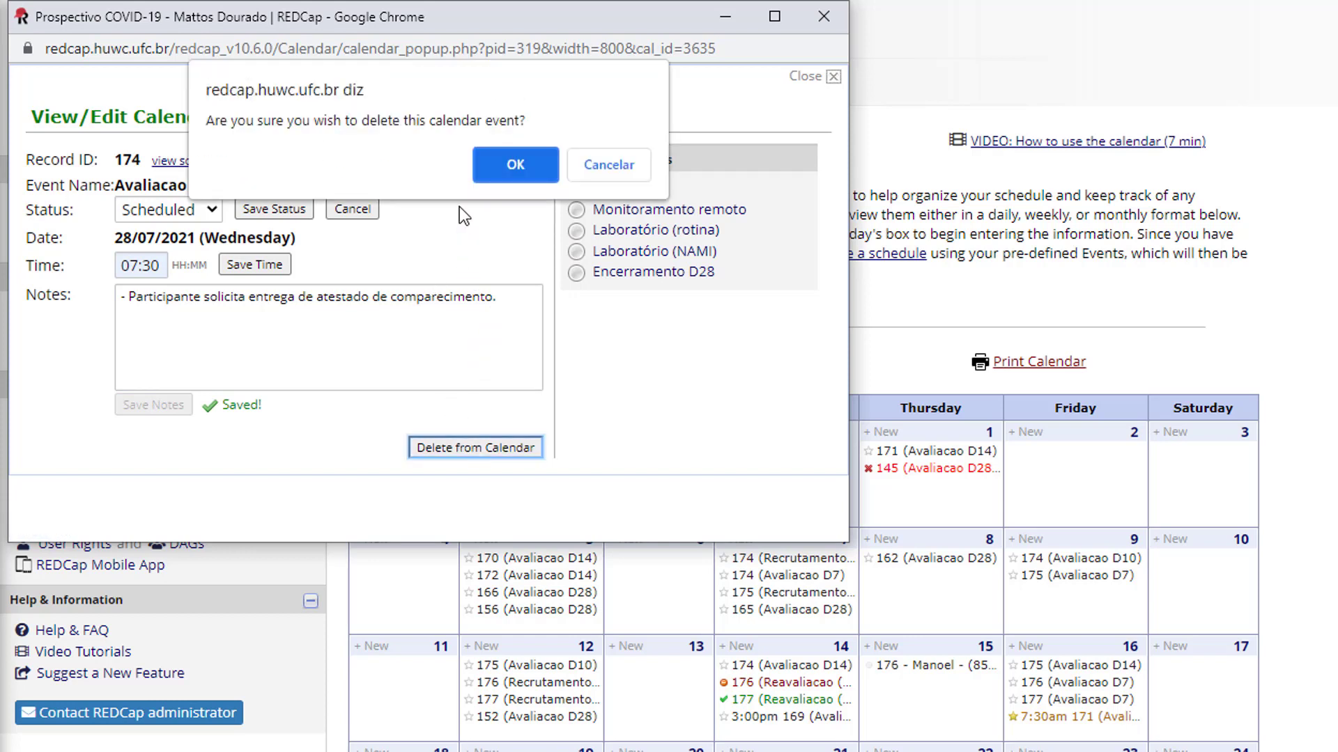
pyautogui.click(634, 168)
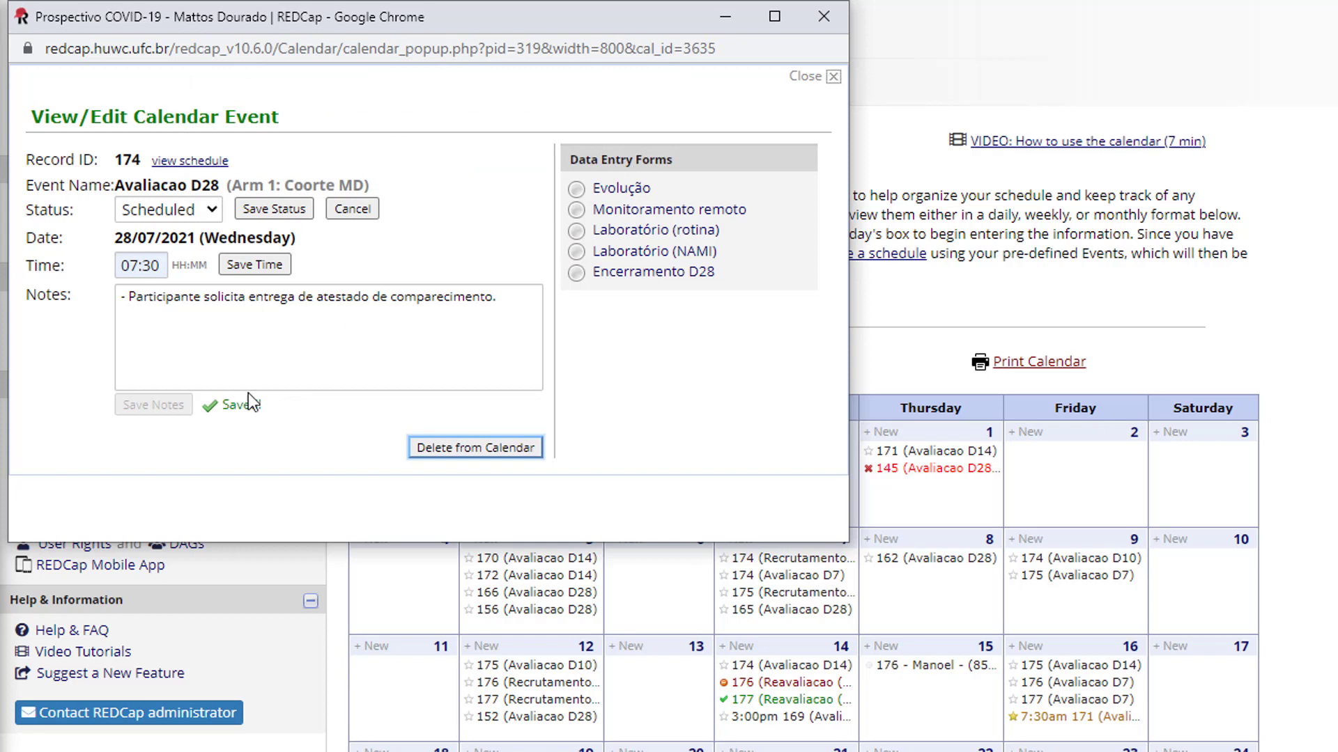
pyautogui.click(253, 266)
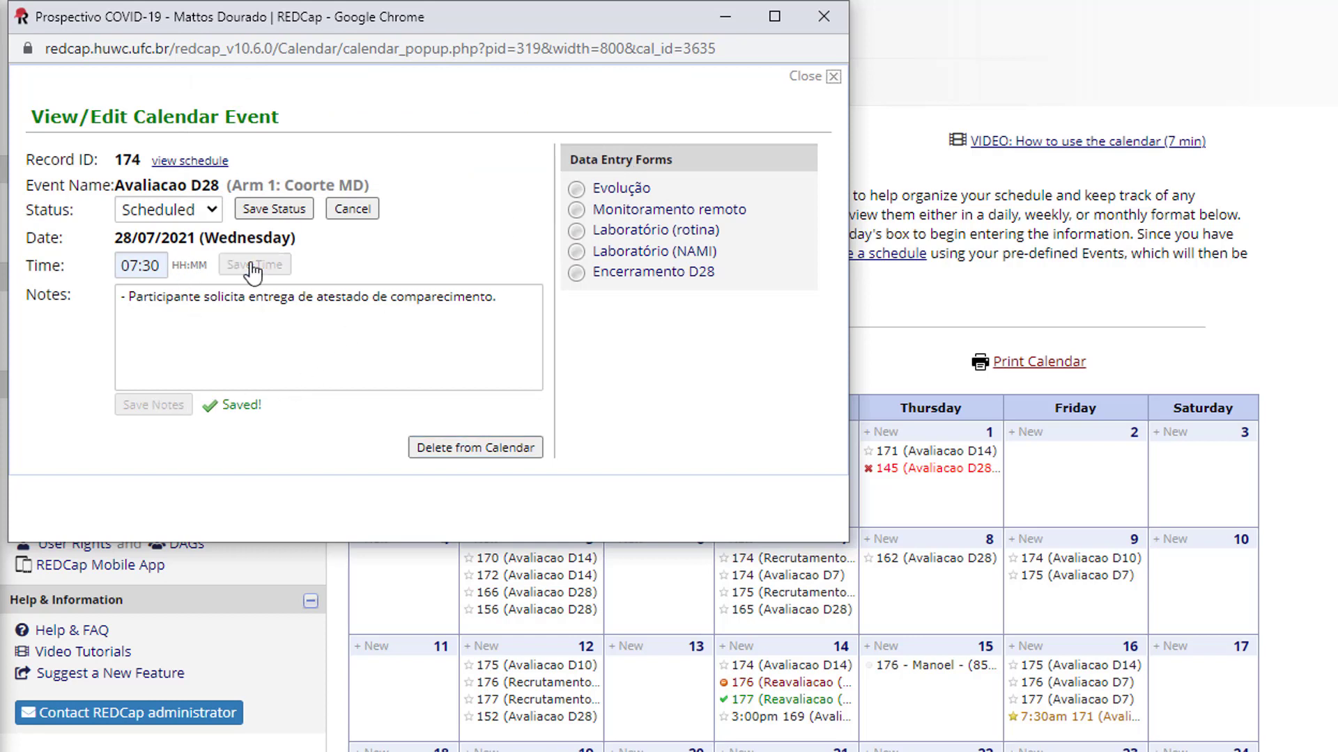
# - Save the Scheduled status of record 174's Avaliacao D28 event and close the event window
pyautogui.click(282, 212)
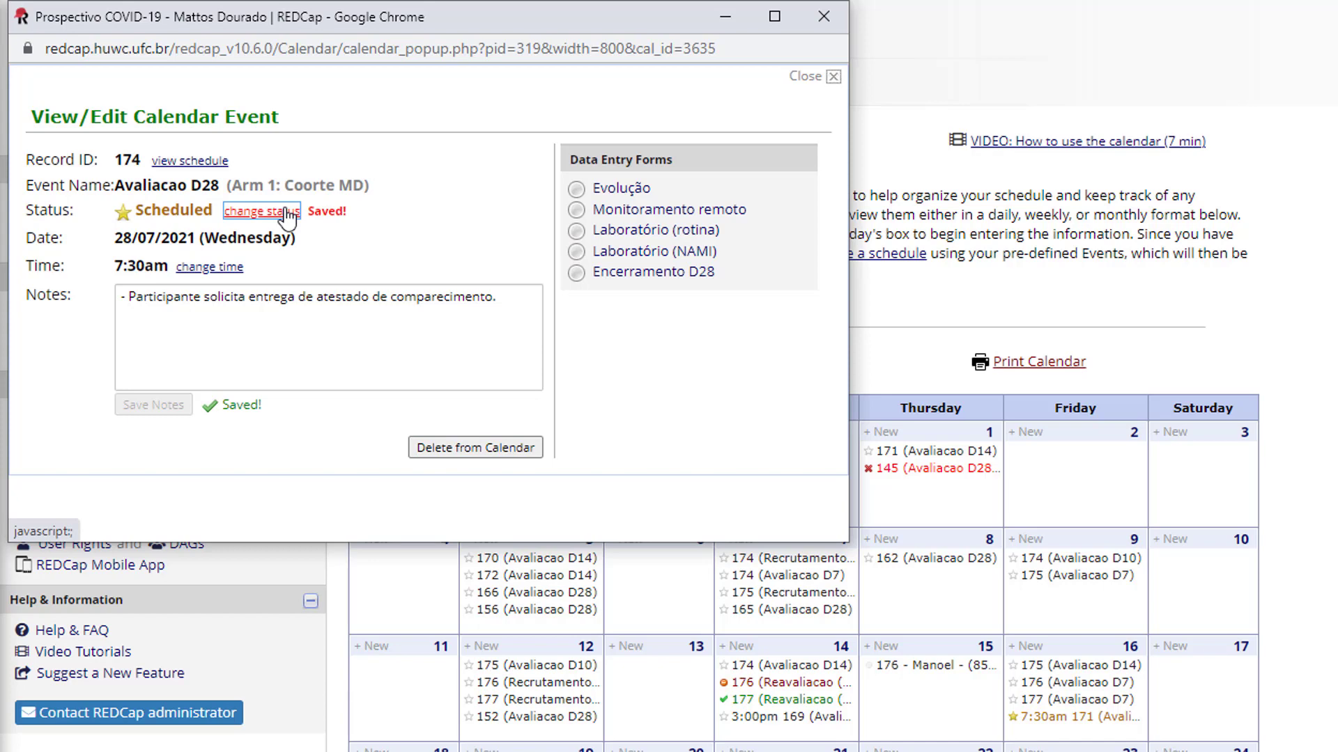
pyautogui.click(834, 21)
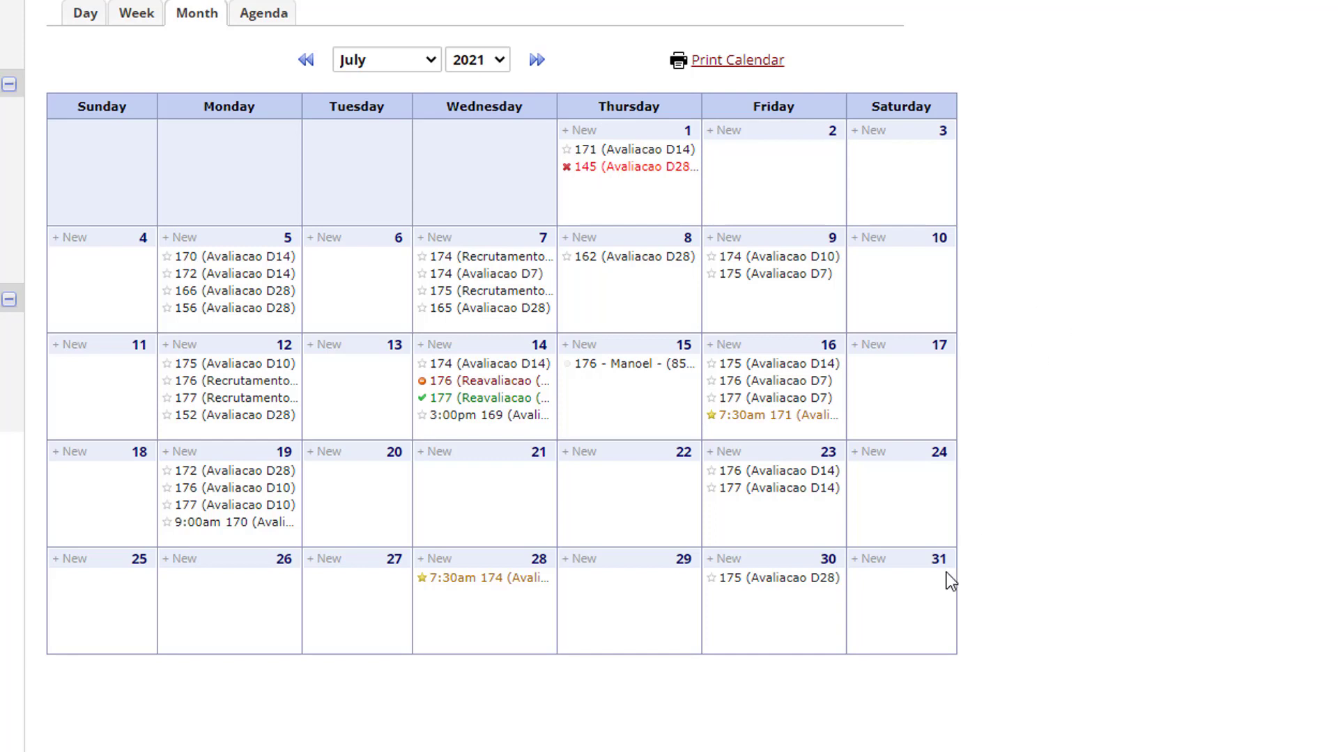
# - Reopen record 174's event on 28 July and add the line "Nome - telefone" above the existing note
pyautogui.click(503, 589)
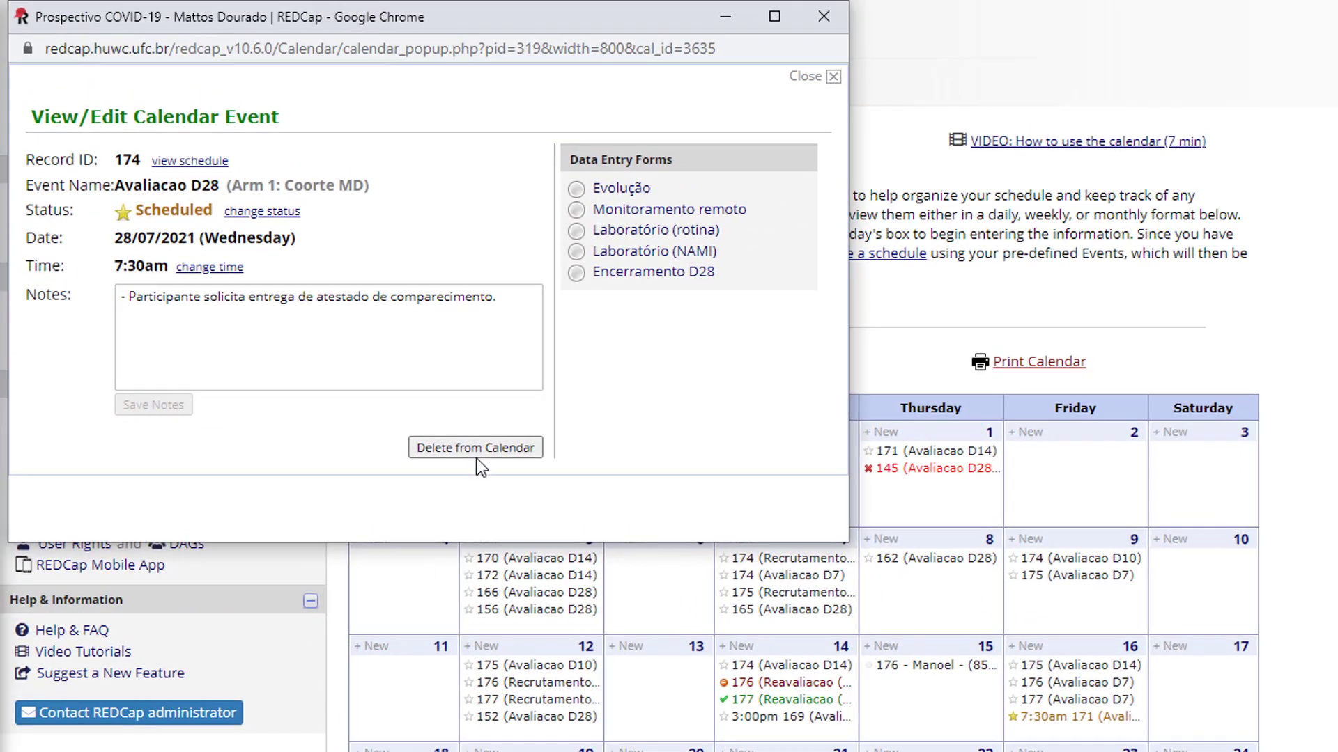
pyautogui.click(237, 10)
pyautogui.press('Home')
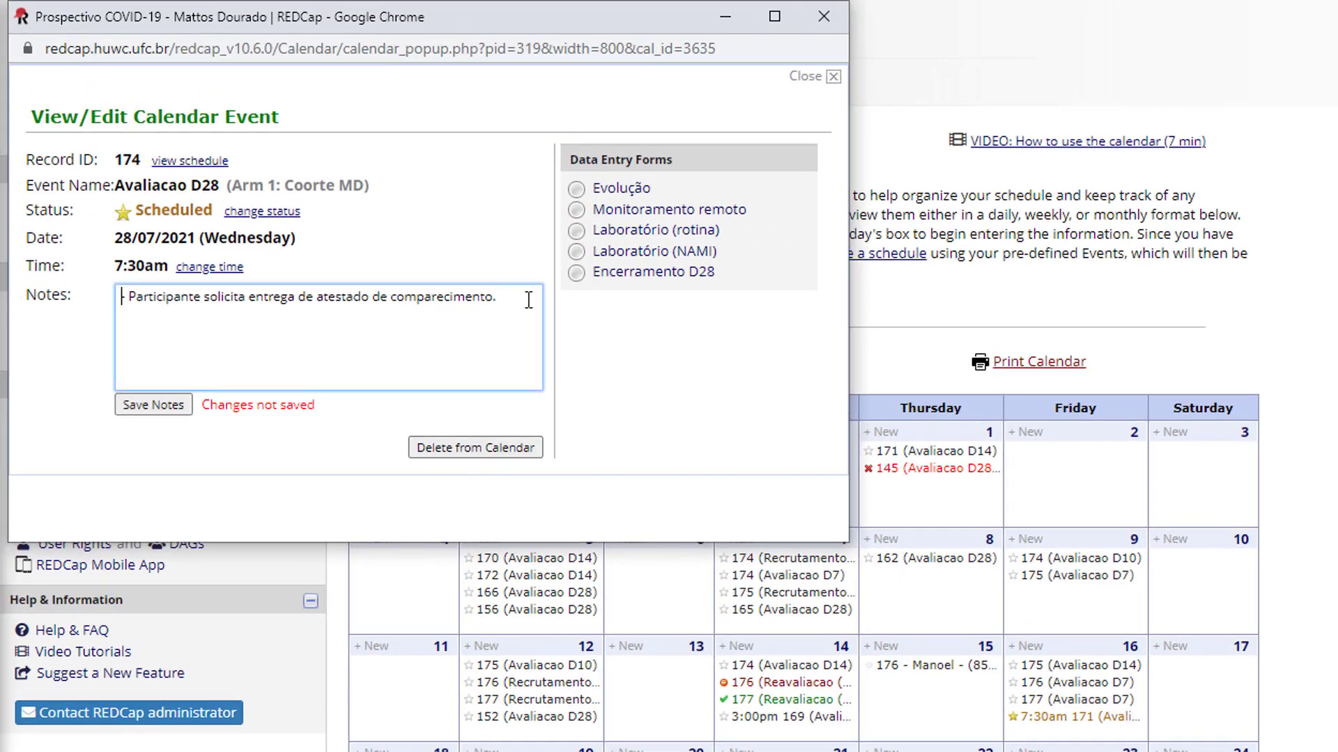
pyautogui.press('Return')
pyautogui.write('Nome')
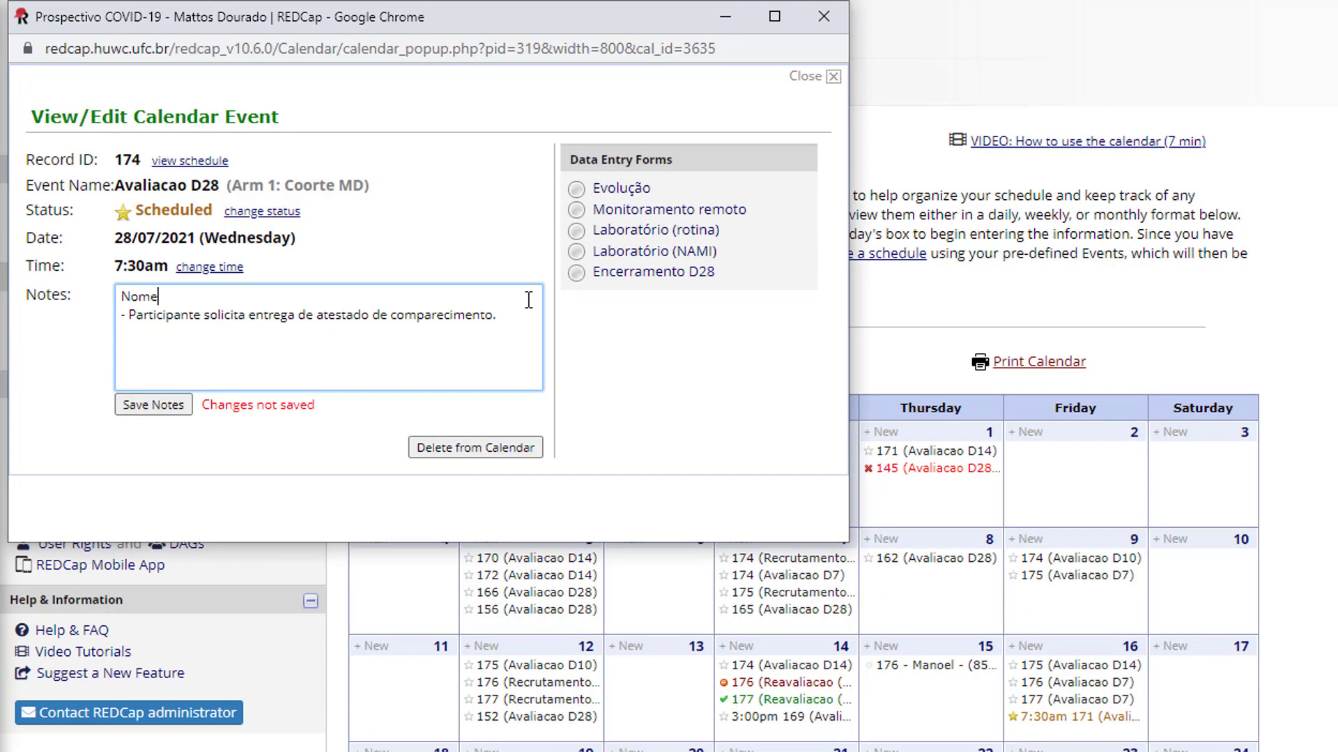
pyautogui.write(' - telefone')
pyautogui.press('Return')
# - Add the line "- Participante reagendado por conveniência", put the staff member's name in parentheses after both dashed note lines, and save the notes
pyautogui.write('-')
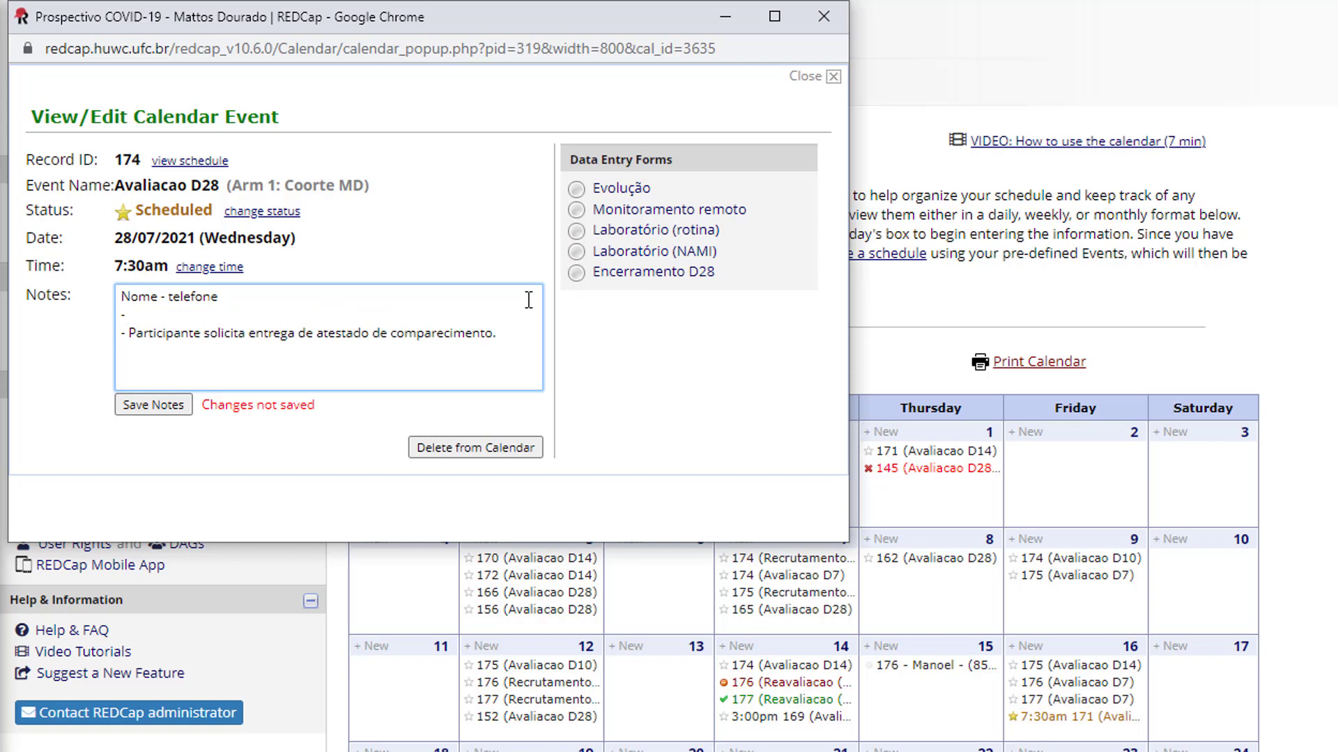
pyautogui.write(' Participante reagendado por co')
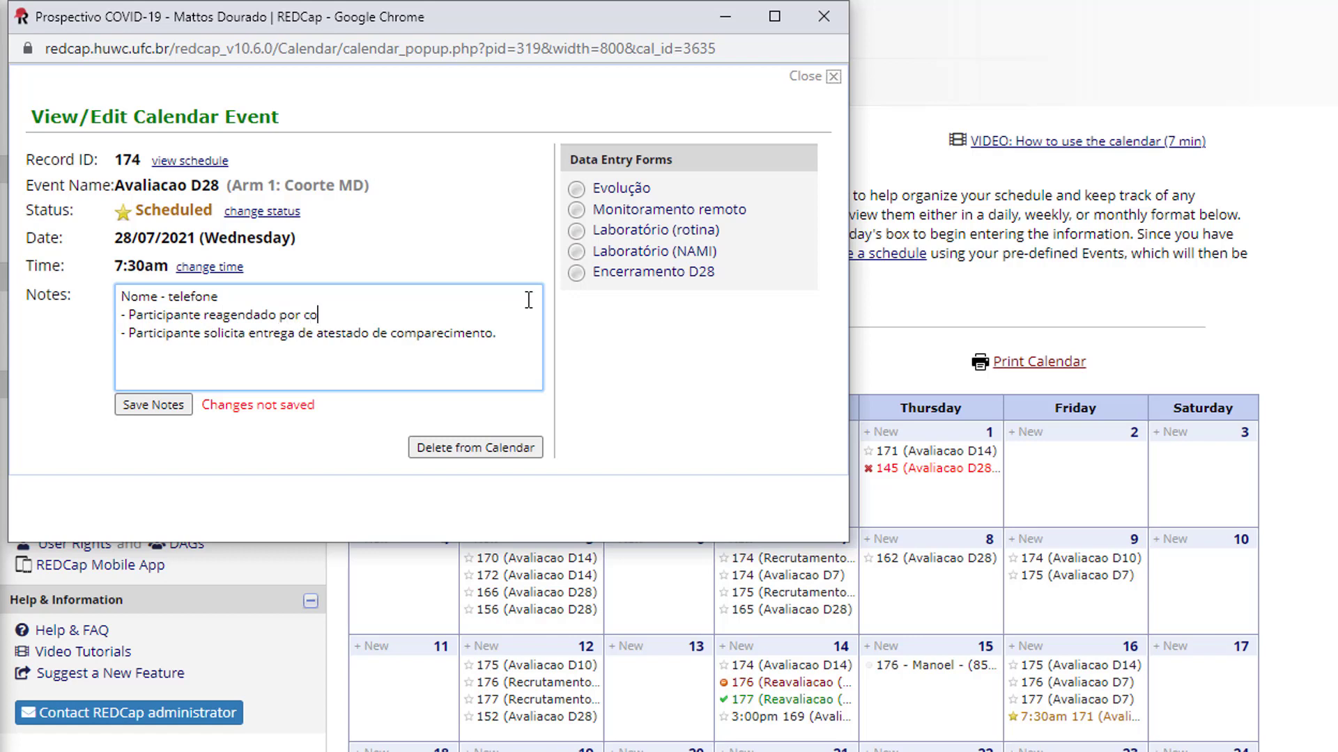
pyautogui.write('nveniência (Keny)')
pyautogui.hotkey('ctrl', 'End')
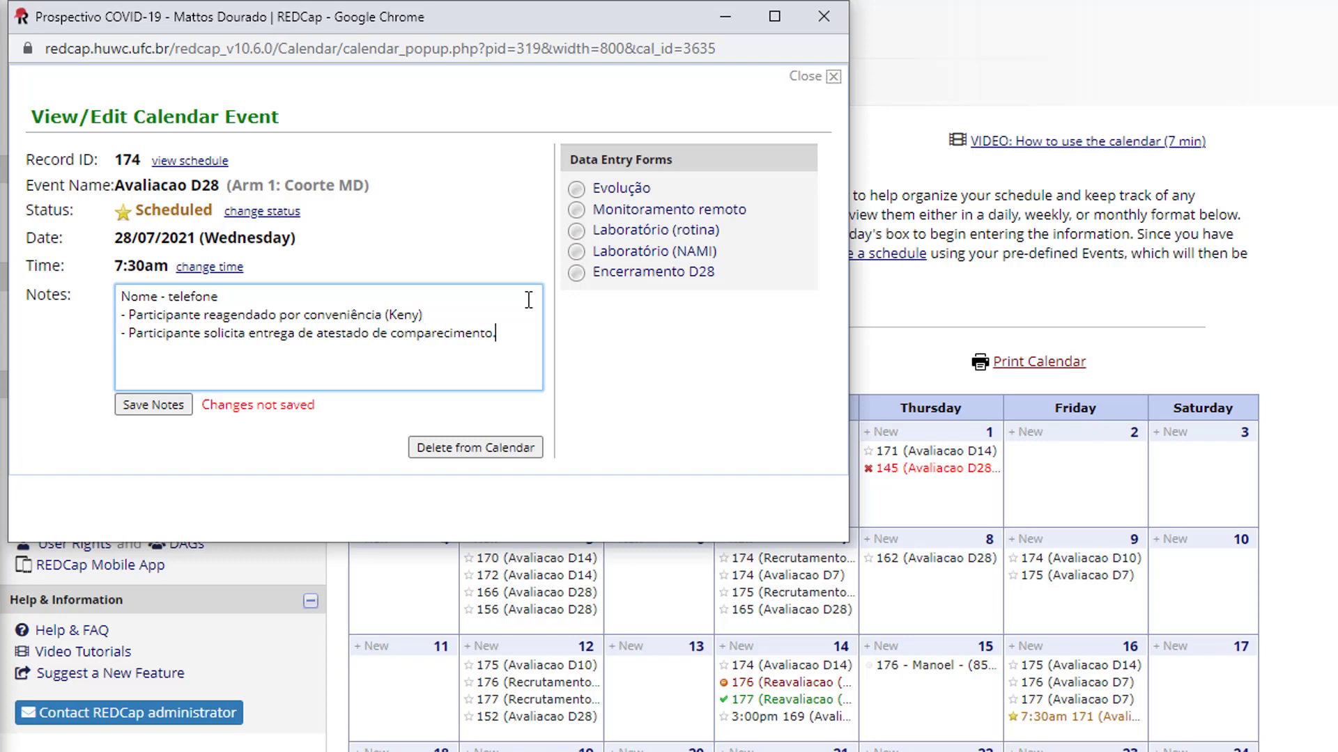
pyautogui.write('(Keny)')
pyautogui.click(432, 314)
pyautogui.click(218, 297)
pyautogui.click(156, 418)
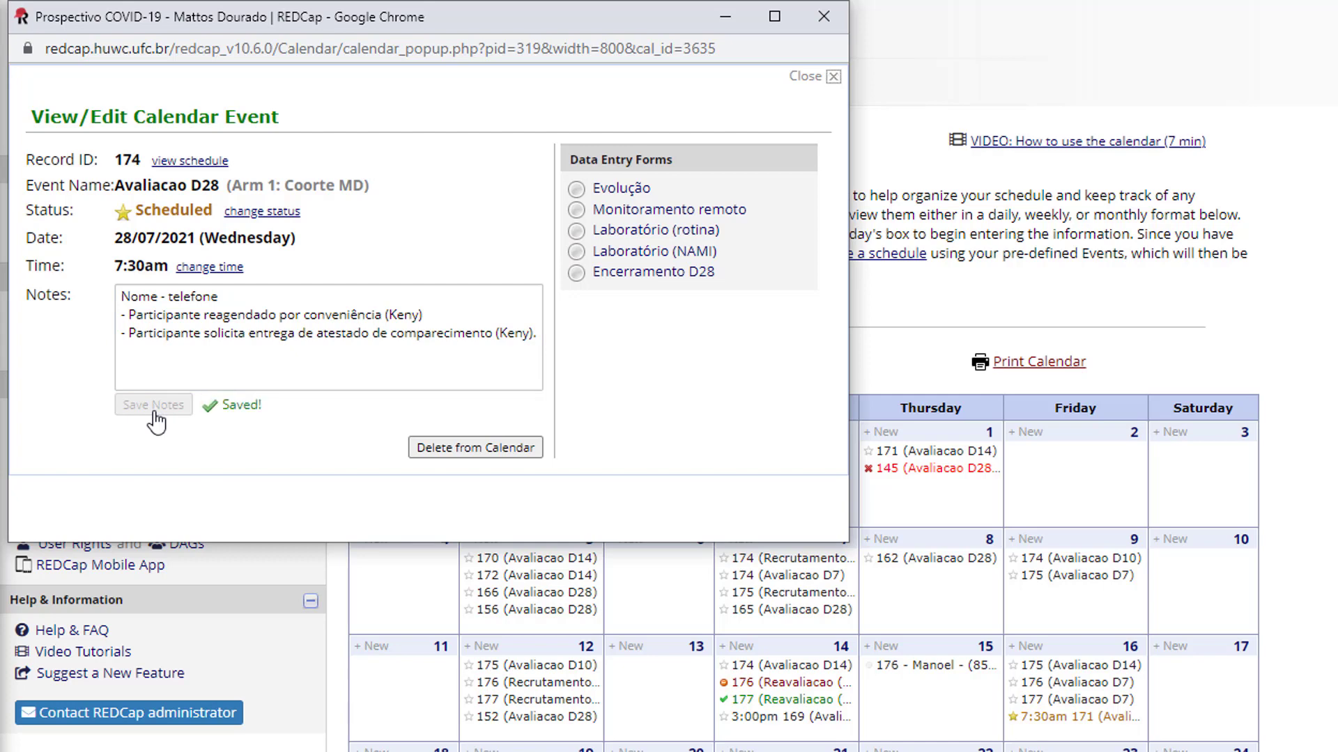
# - Open record 174's schedule from the event and set the Avaliacao D28 date to 29/07/2021
pyautogui.click(202, 162)
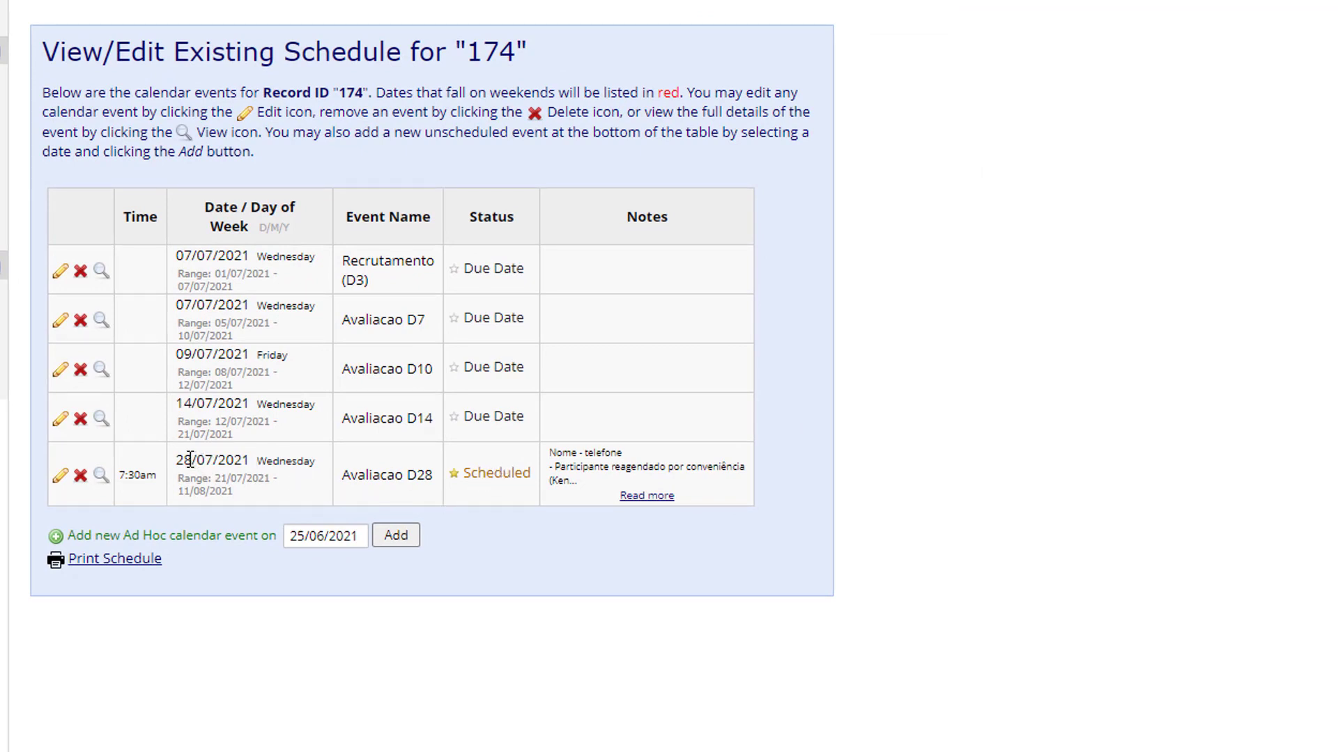
pyautogui.click(59, 476)
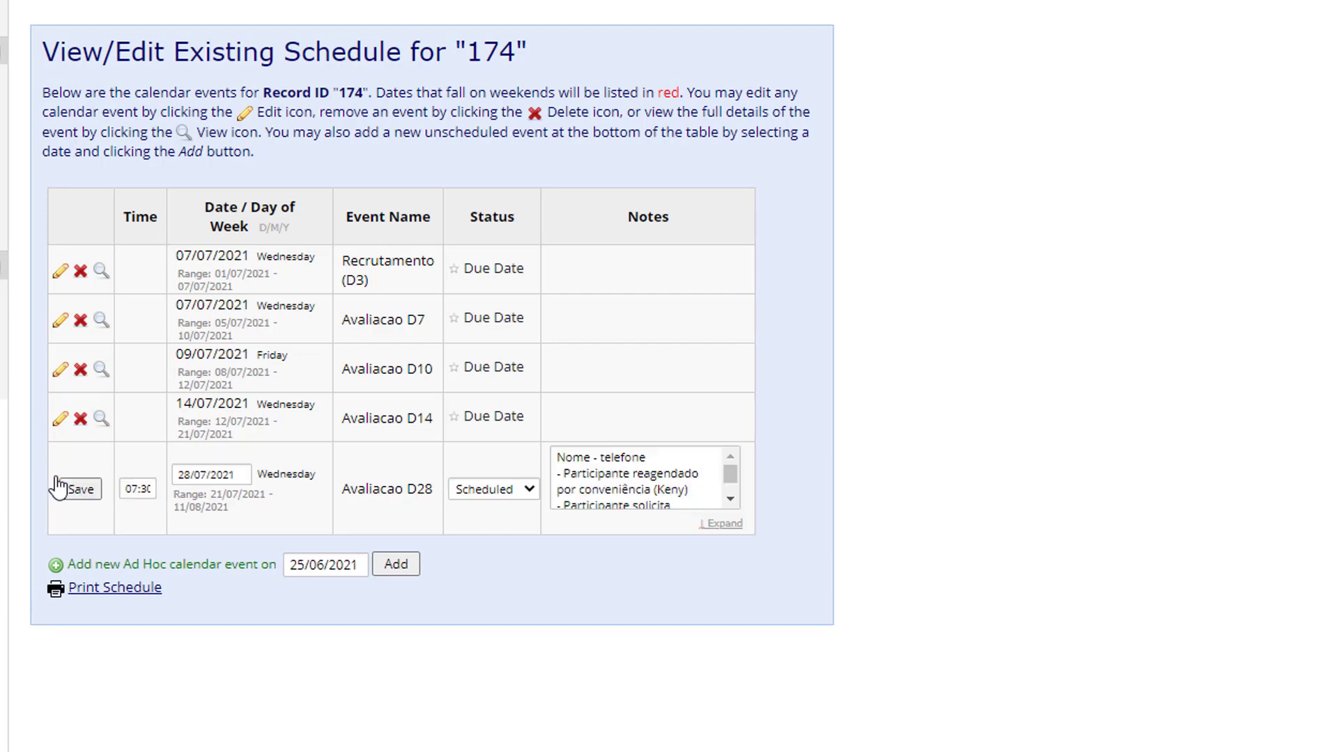
pyautogui.click(190, 474)
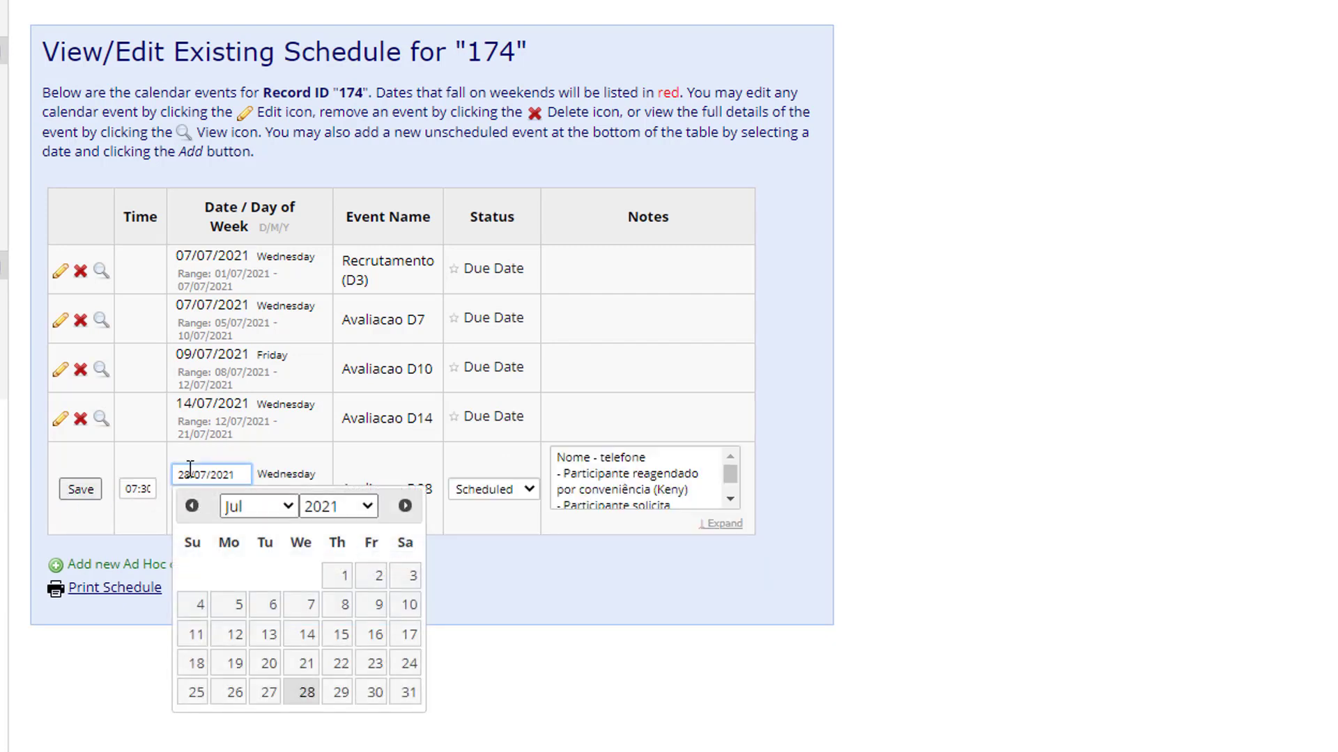
pyautogui.hotkey('shift', 'Right')
pyautogui.write('9')
pyautogui.click(942, 482)
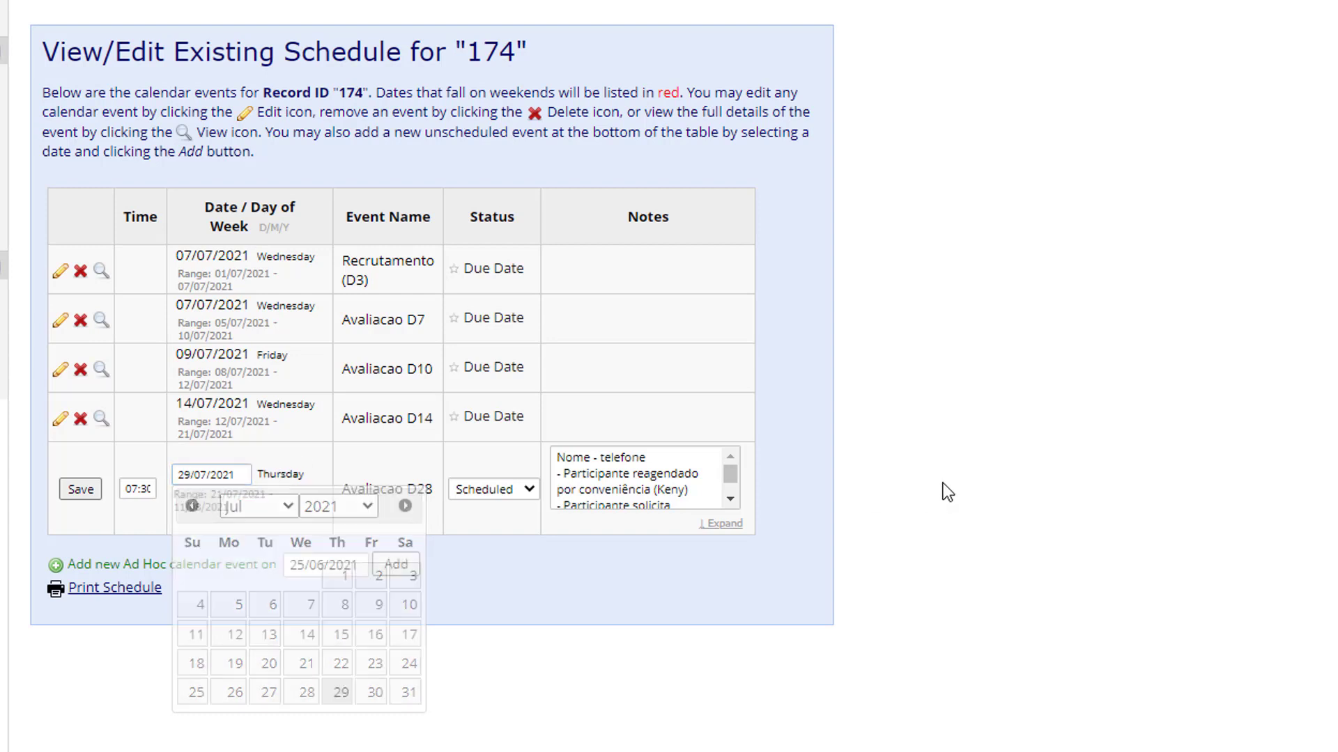
# - Try to move record 174's Avaliacao D28 event to 29/08/2021
pyautogui.click(248, 477)
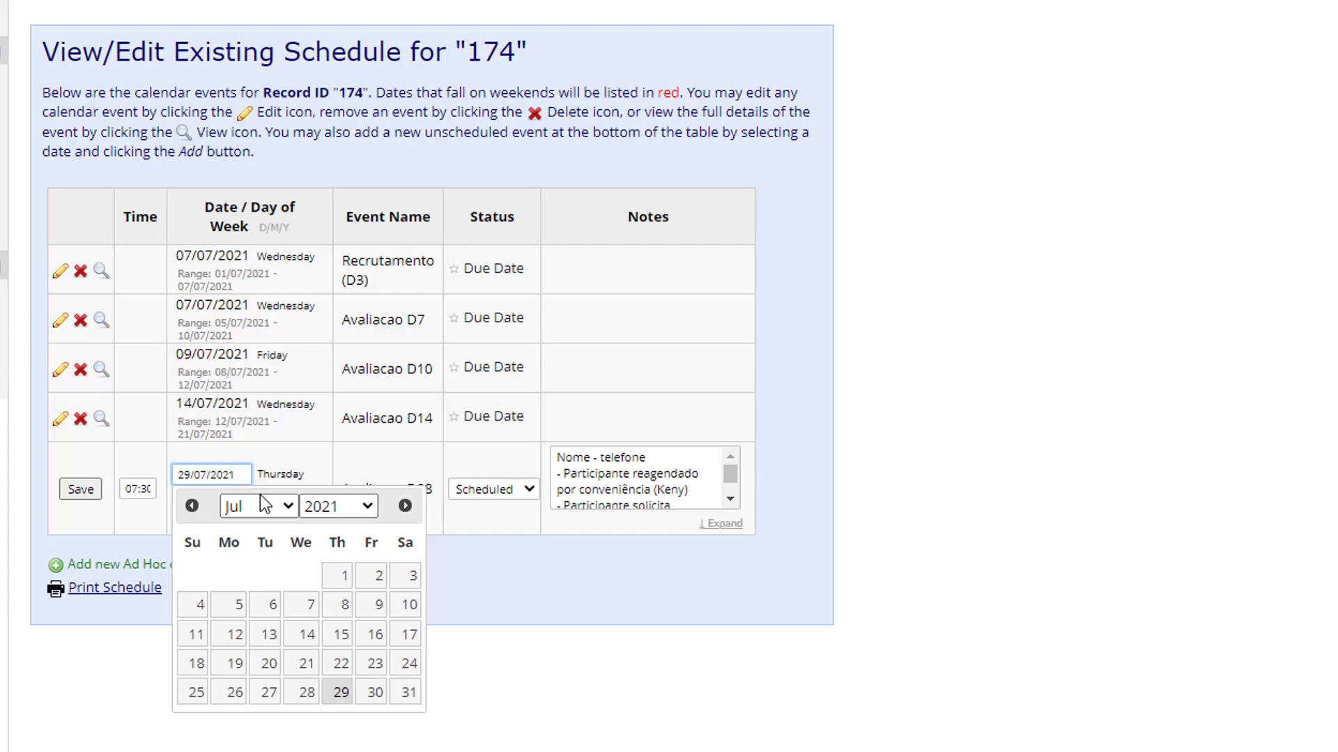
pyautogui.click(291, 512)
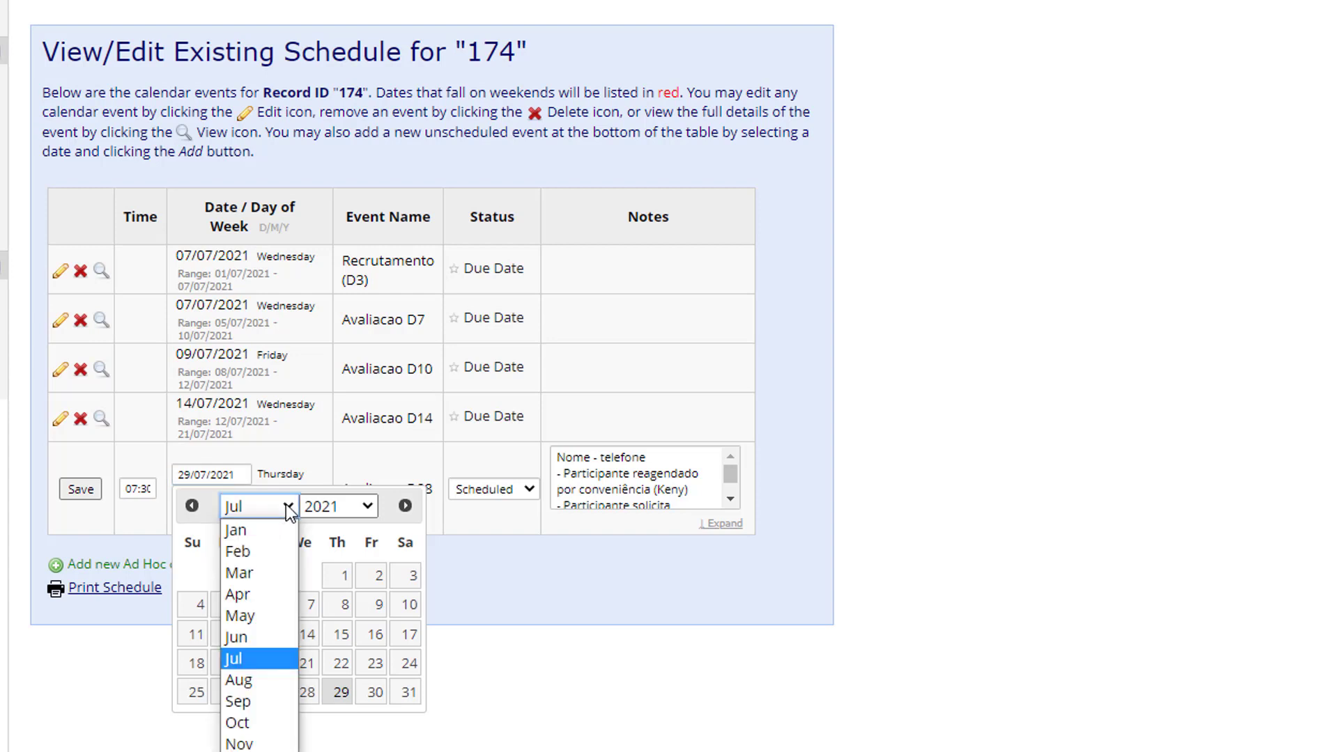
pyautogui.click(257, 684)
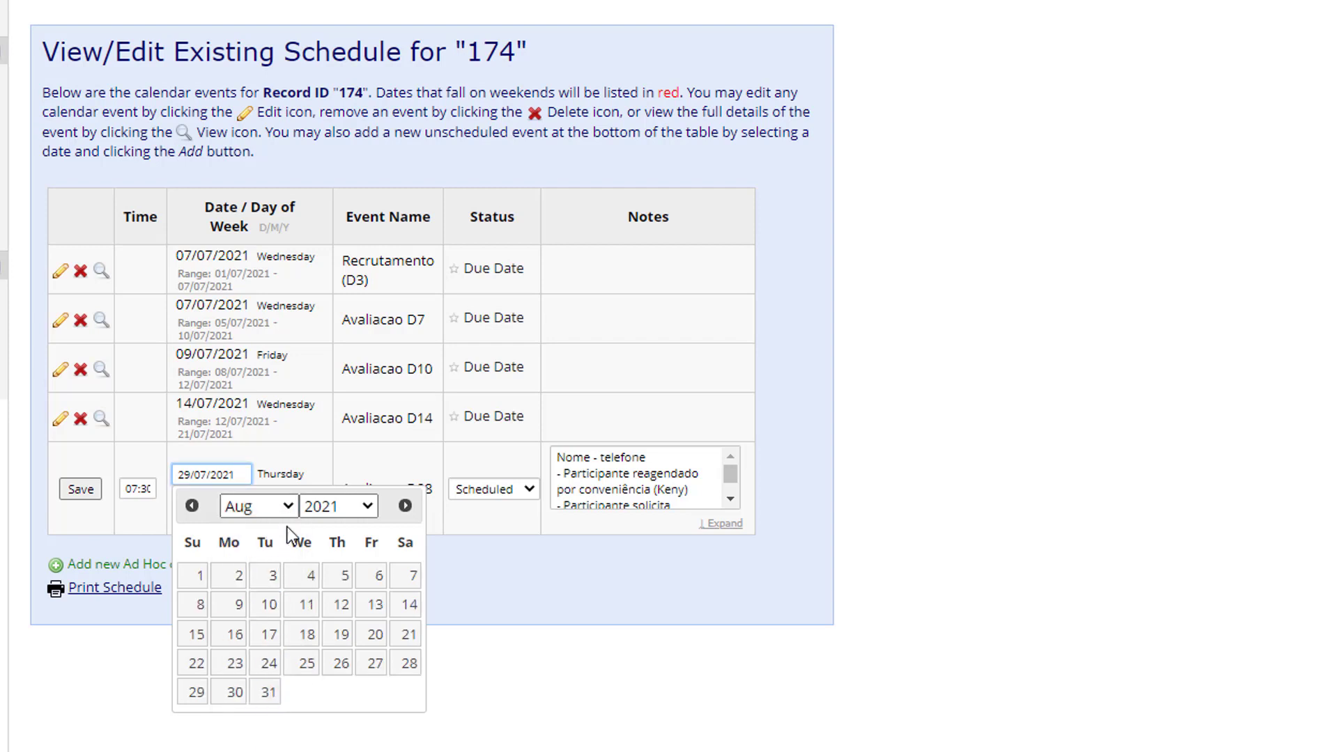
pyautogui.click(353, 470)
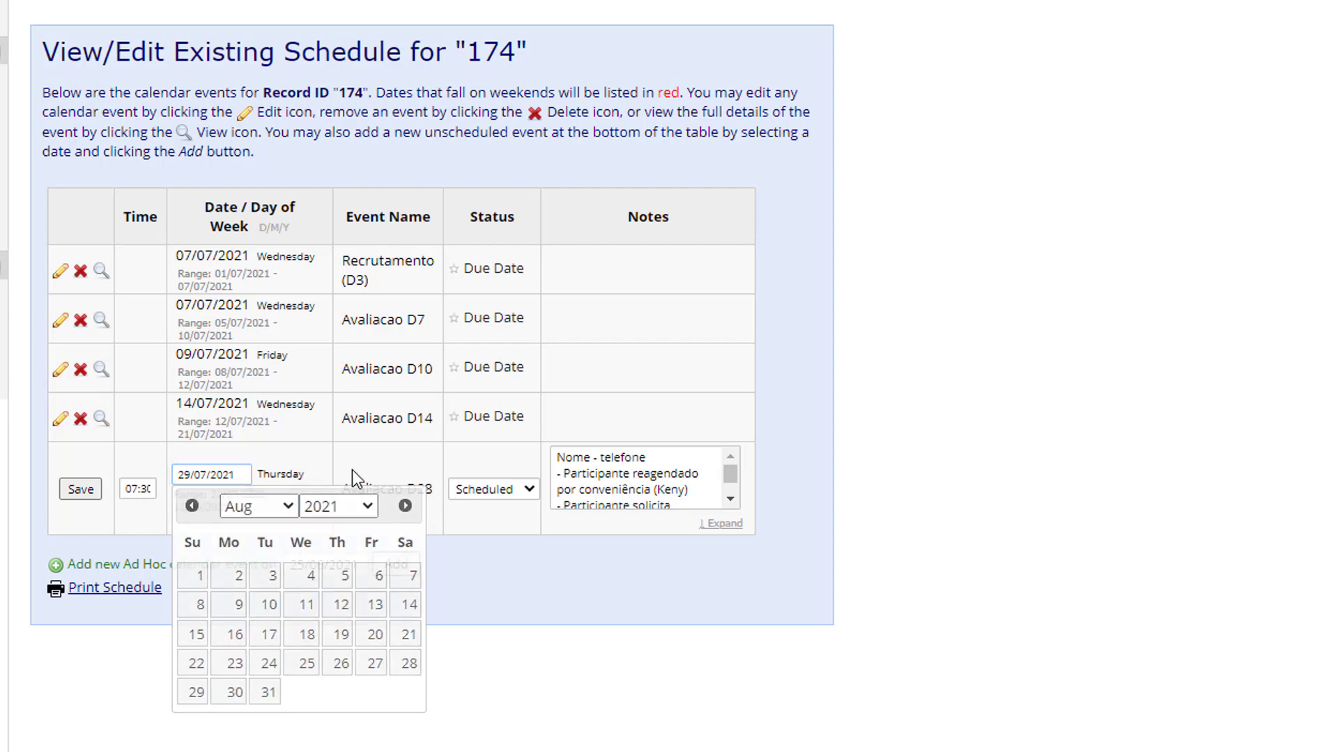
pyautogui.click(245, 473)
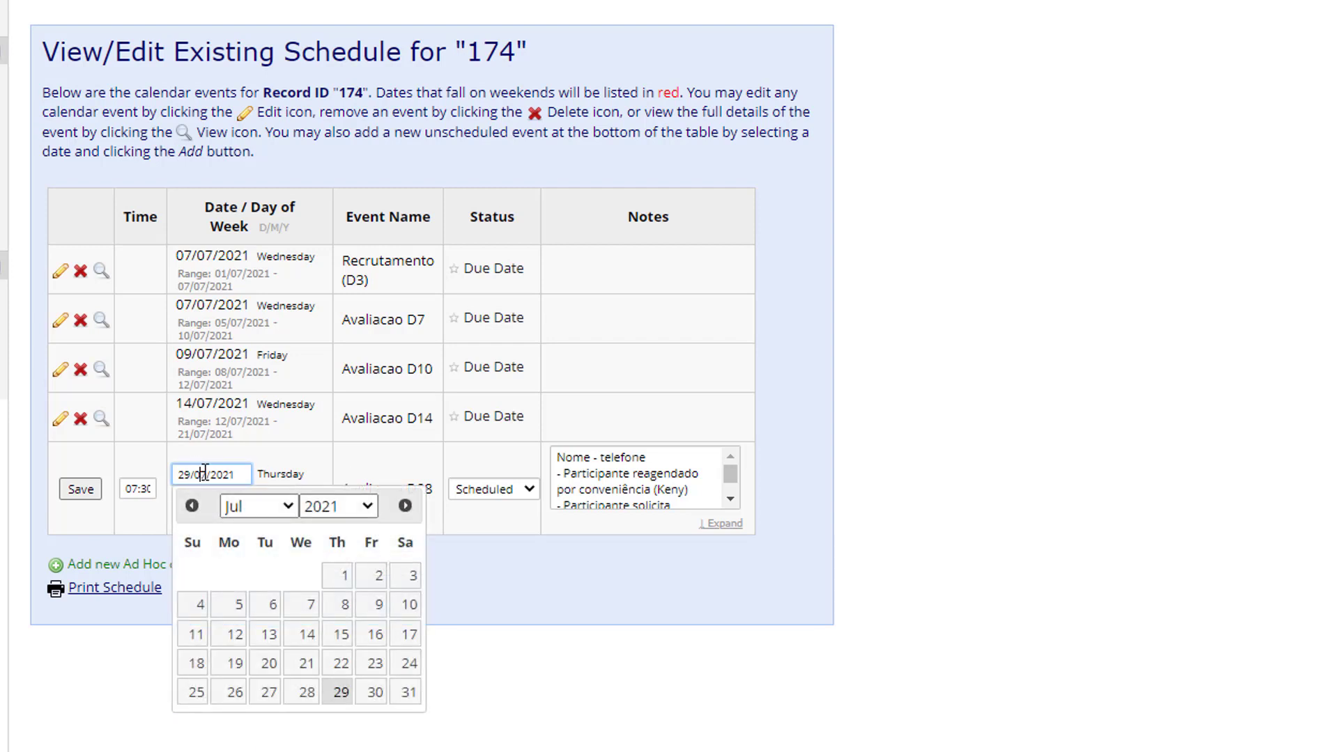
pyautogui.hotkey('shift', 'Left')
pyautogui.write('8')
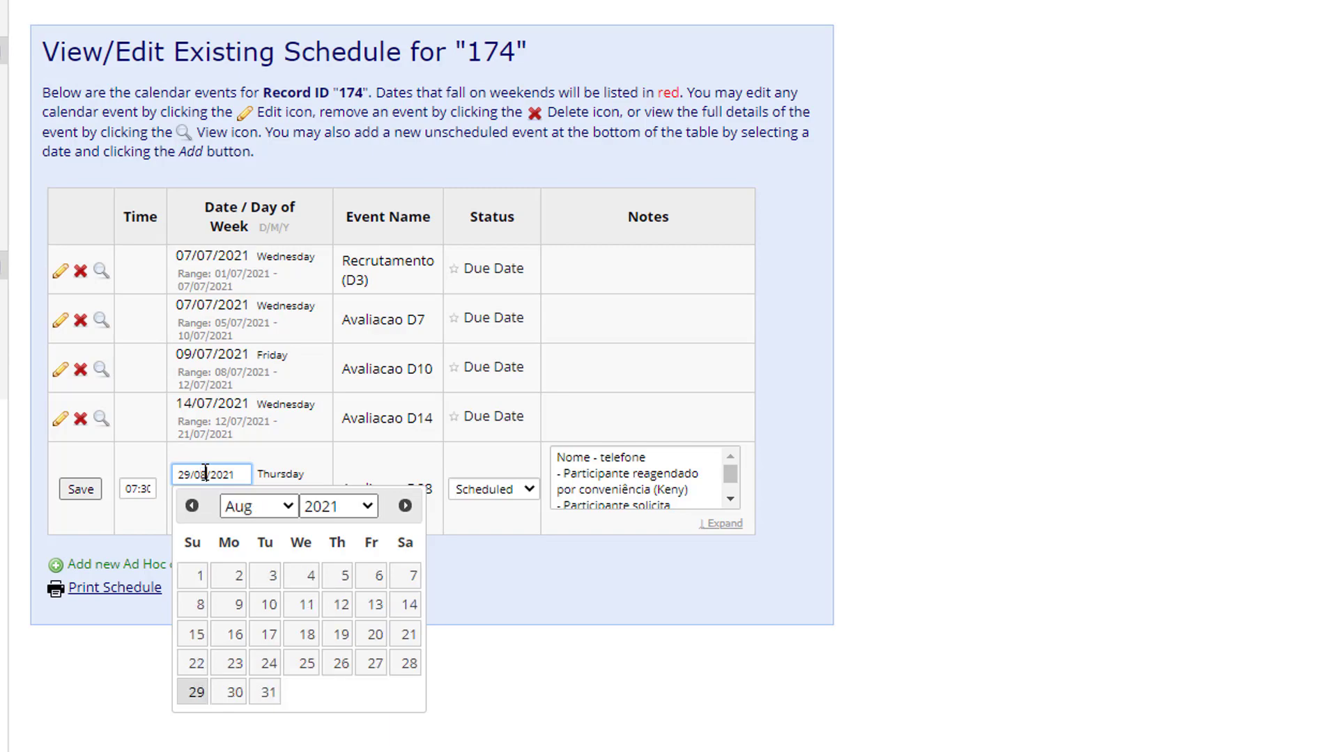
pyautogui.press('Return')
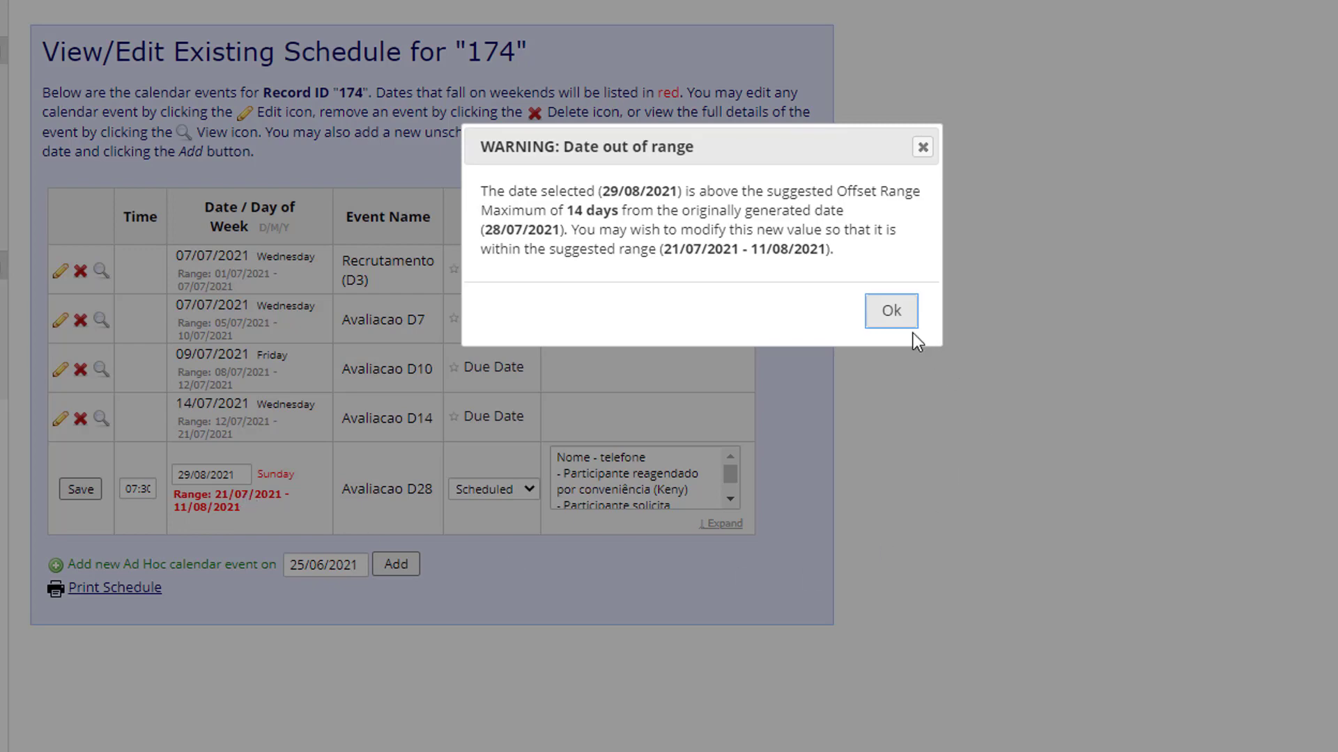
pyautogui.click(893, 315)
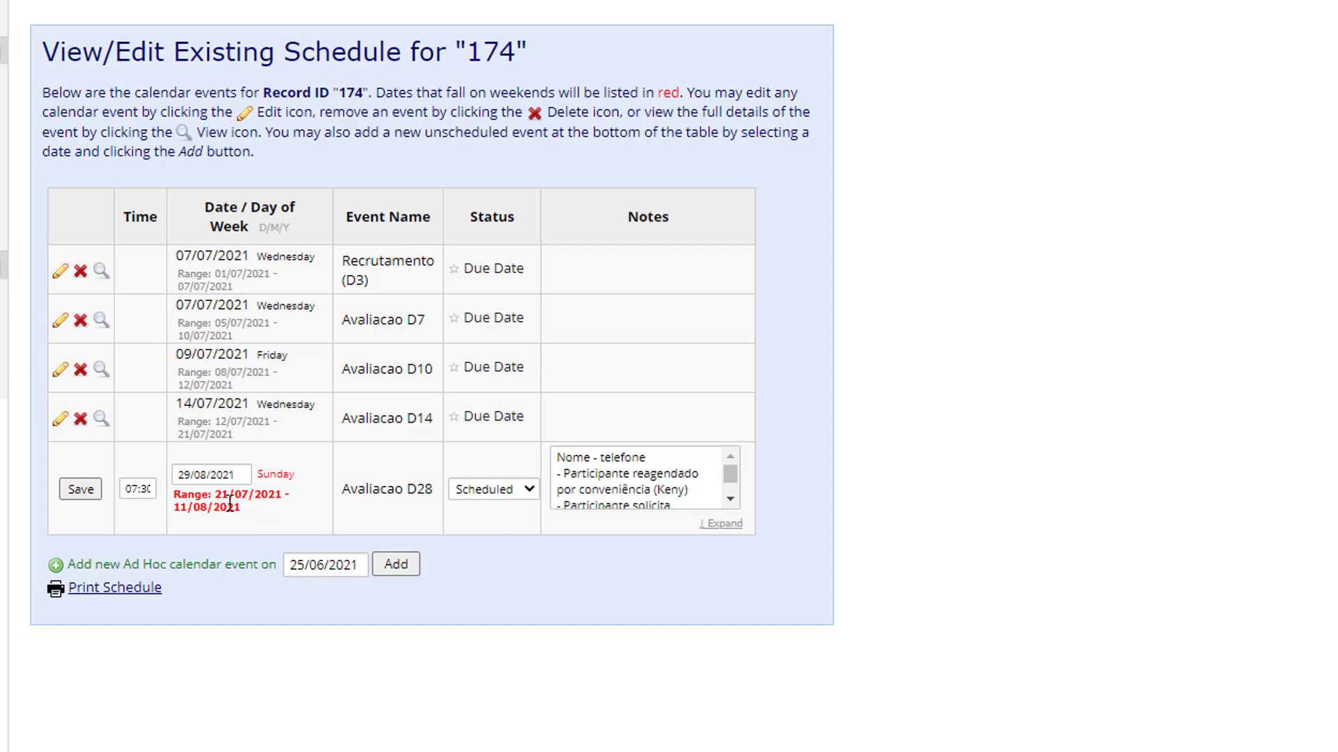
# - Set the Avaliacao D28 date back to 29/07/2021 and save the event in the schedule
pyautogui.click(234, 474)
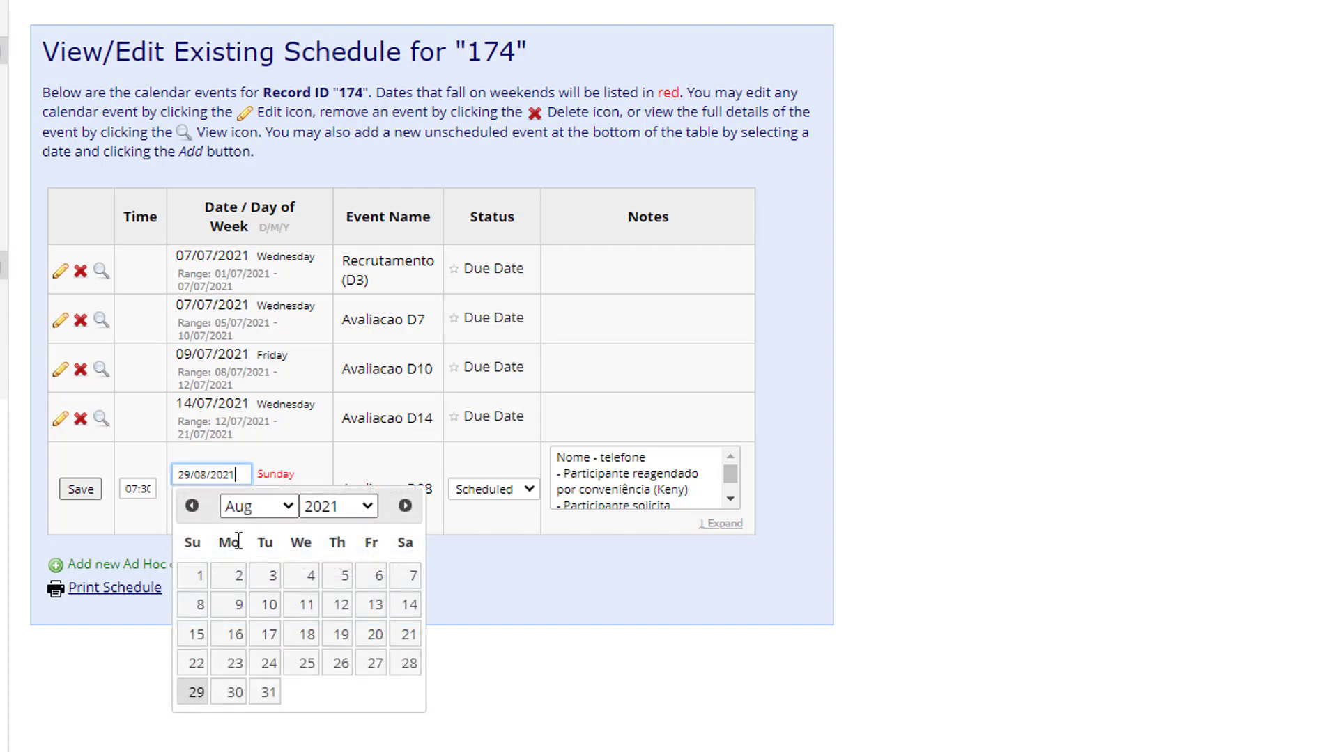
pyautogui.click(203, 459)
pyautogui.click(202, 474)
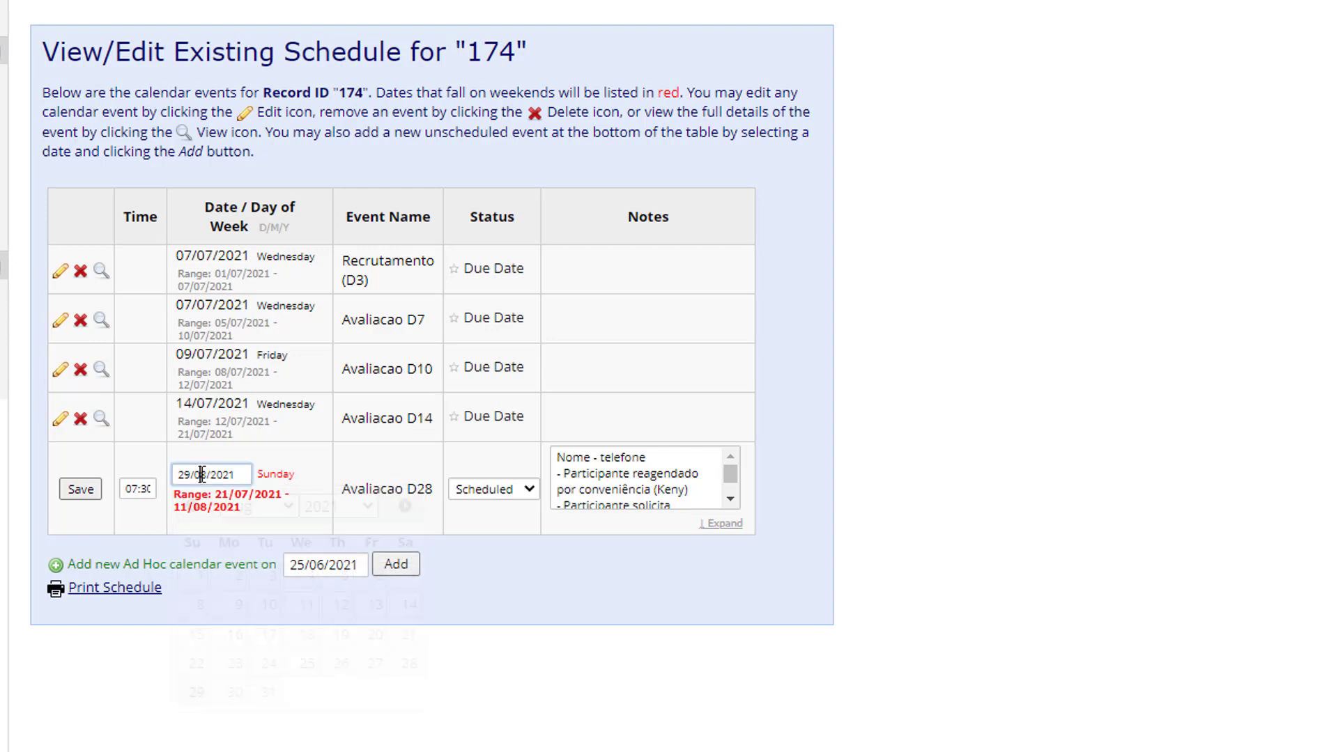
pyautogui.press('Delete')
pyautogui.write('7')
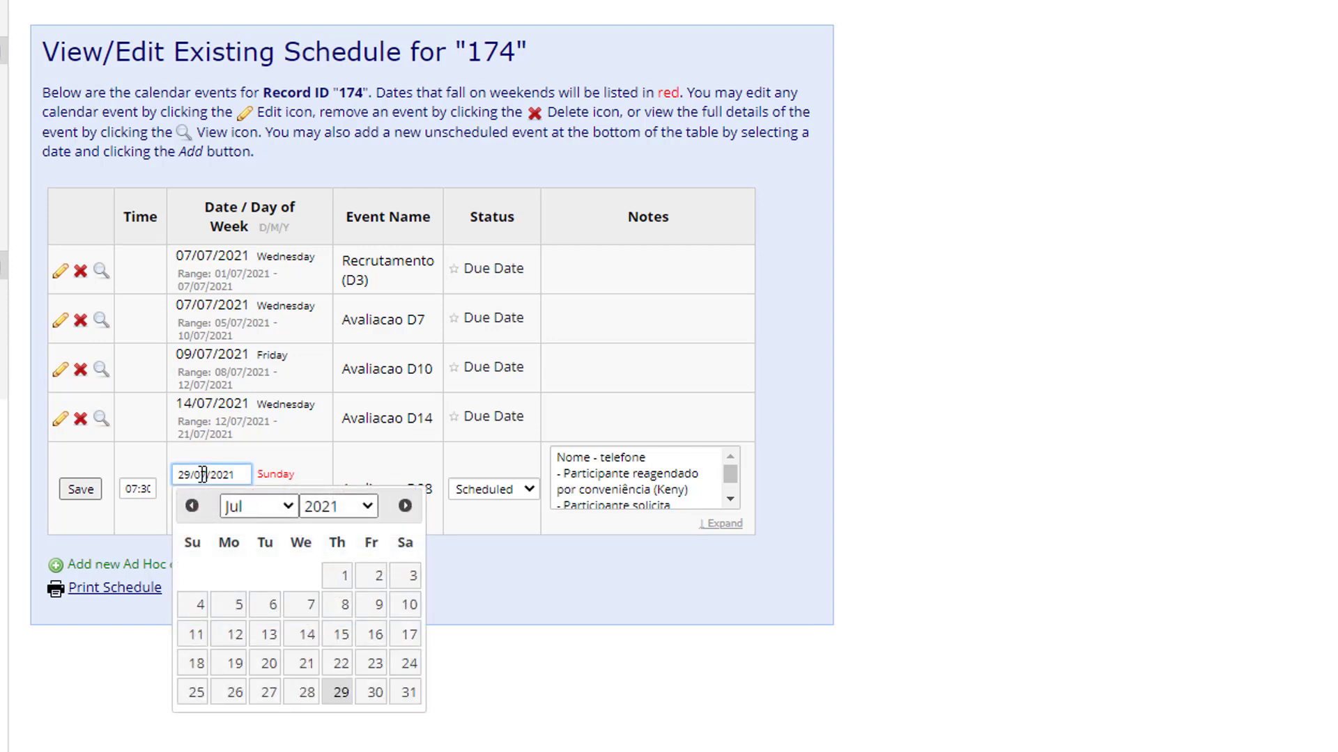
pyautogui.click(387, 460)
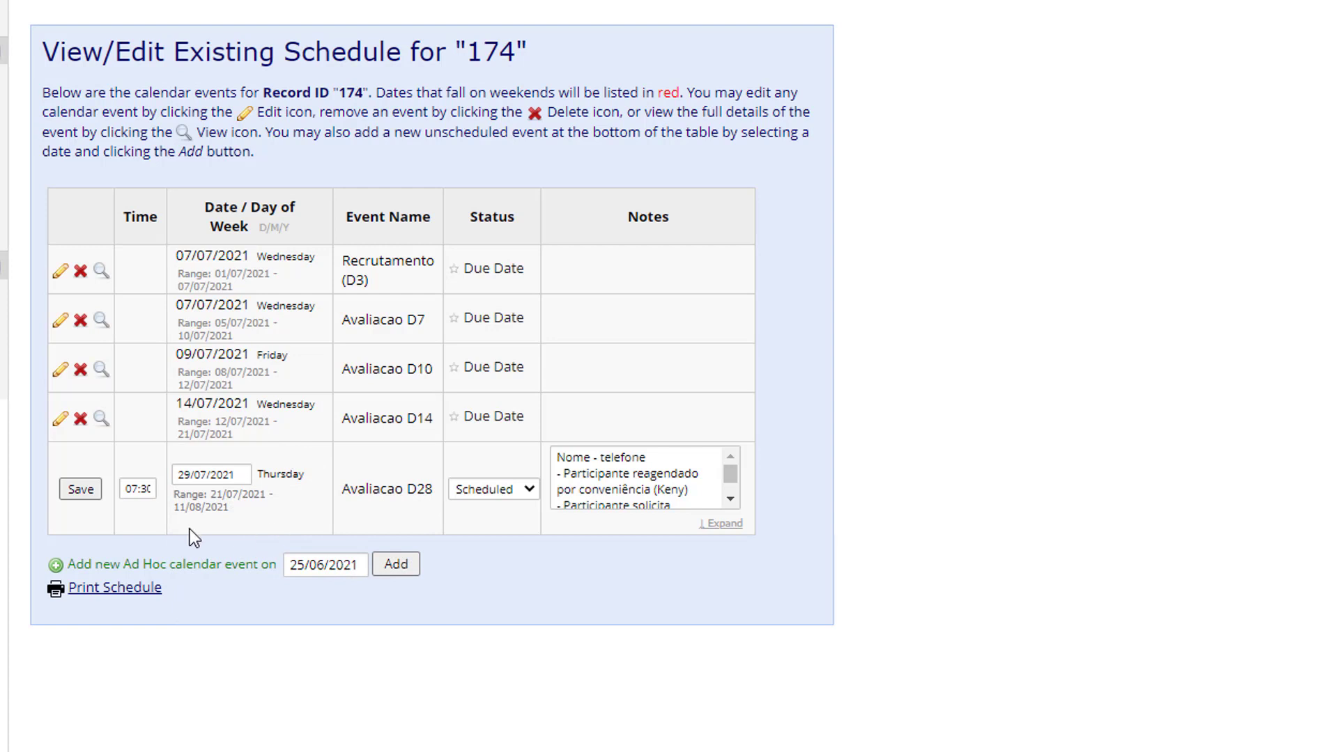
pyautogui.click(728, 501)
pyautogui.click(81, 490)
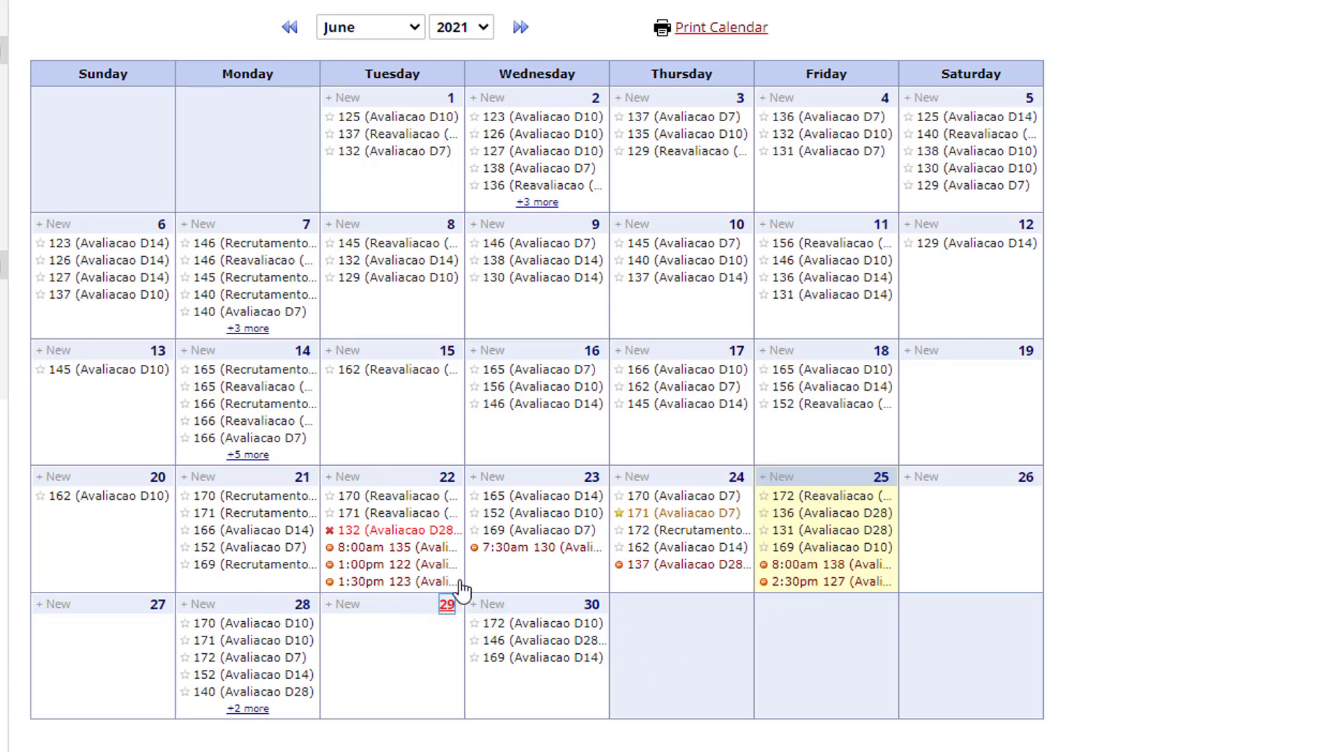
# - Show July 2021 in the calendar and check record 174's event on 29 July
pyautogui.click(521, 28)
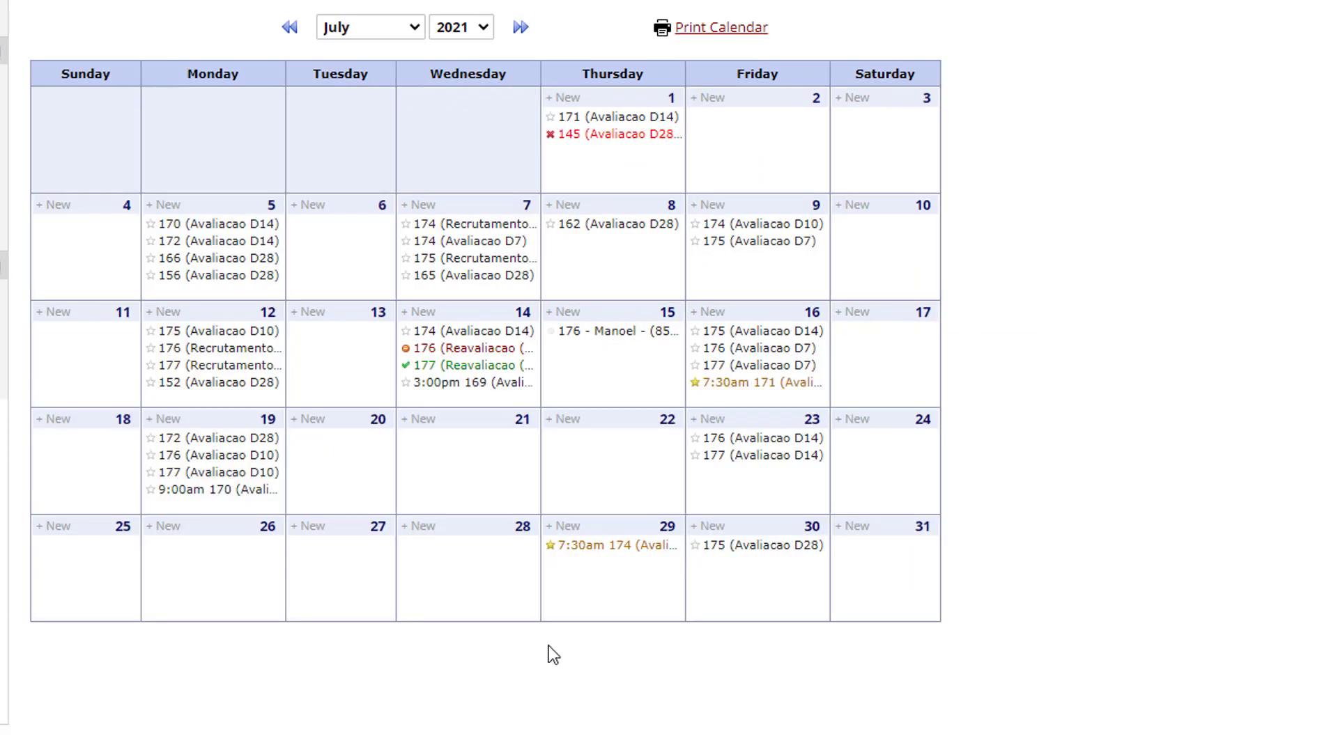
pyautogui.moveTo(625, 555)
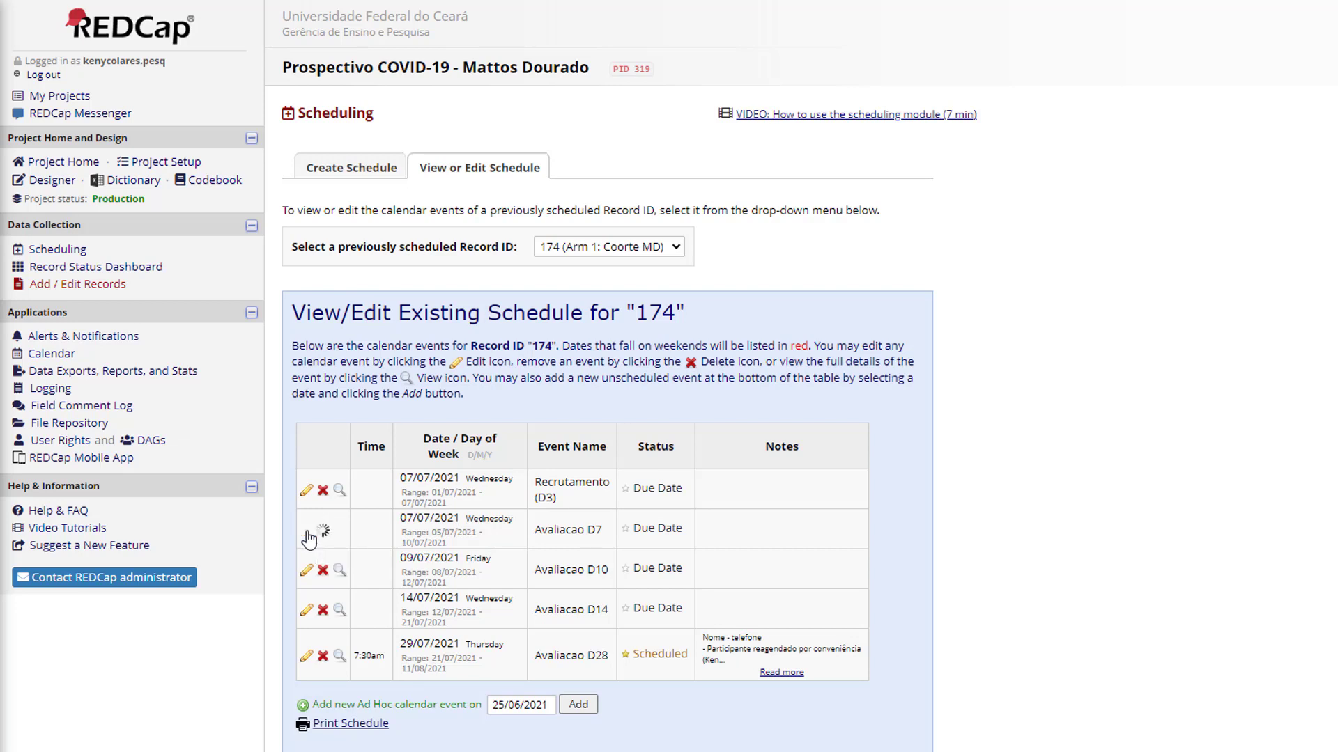
# - Edit the Avaliacao D7 event in record 174's schedule and set its date to 08/07/2021
pyautogui.click(306, 532)
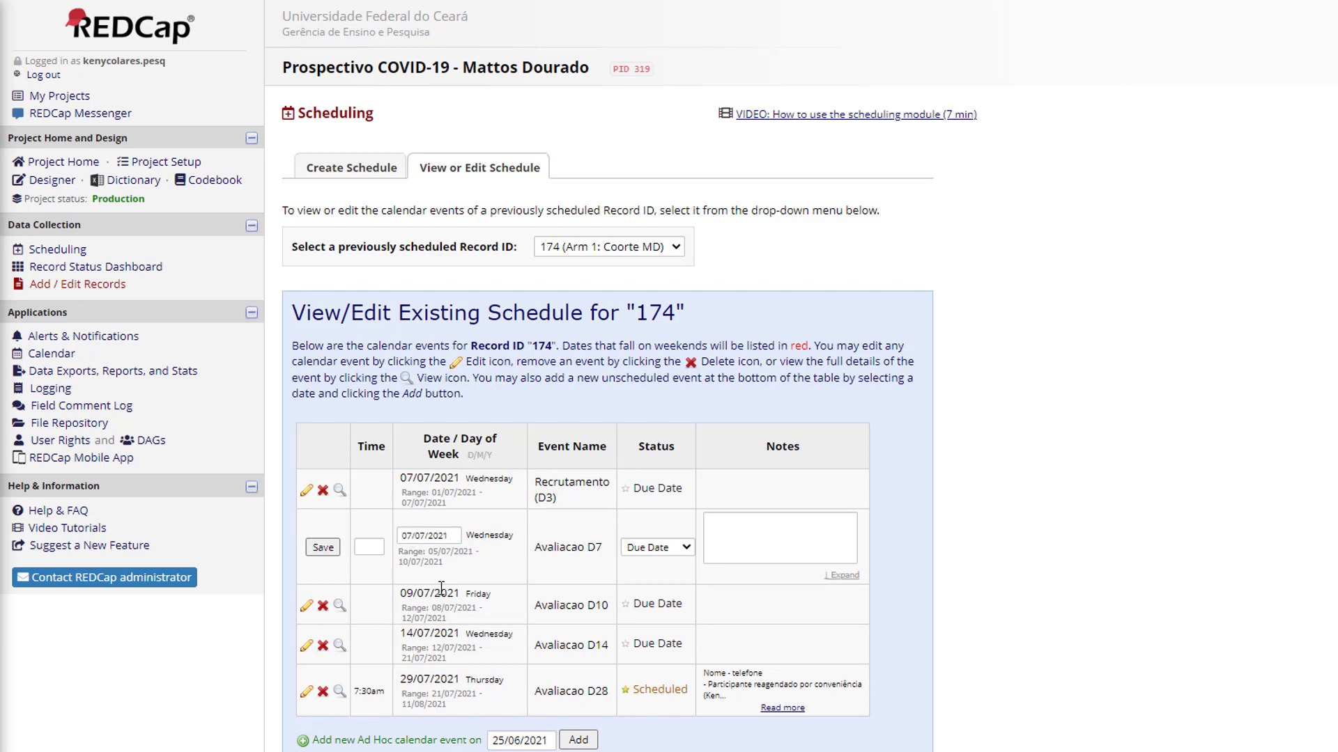
pyautogui.click(453, 535)
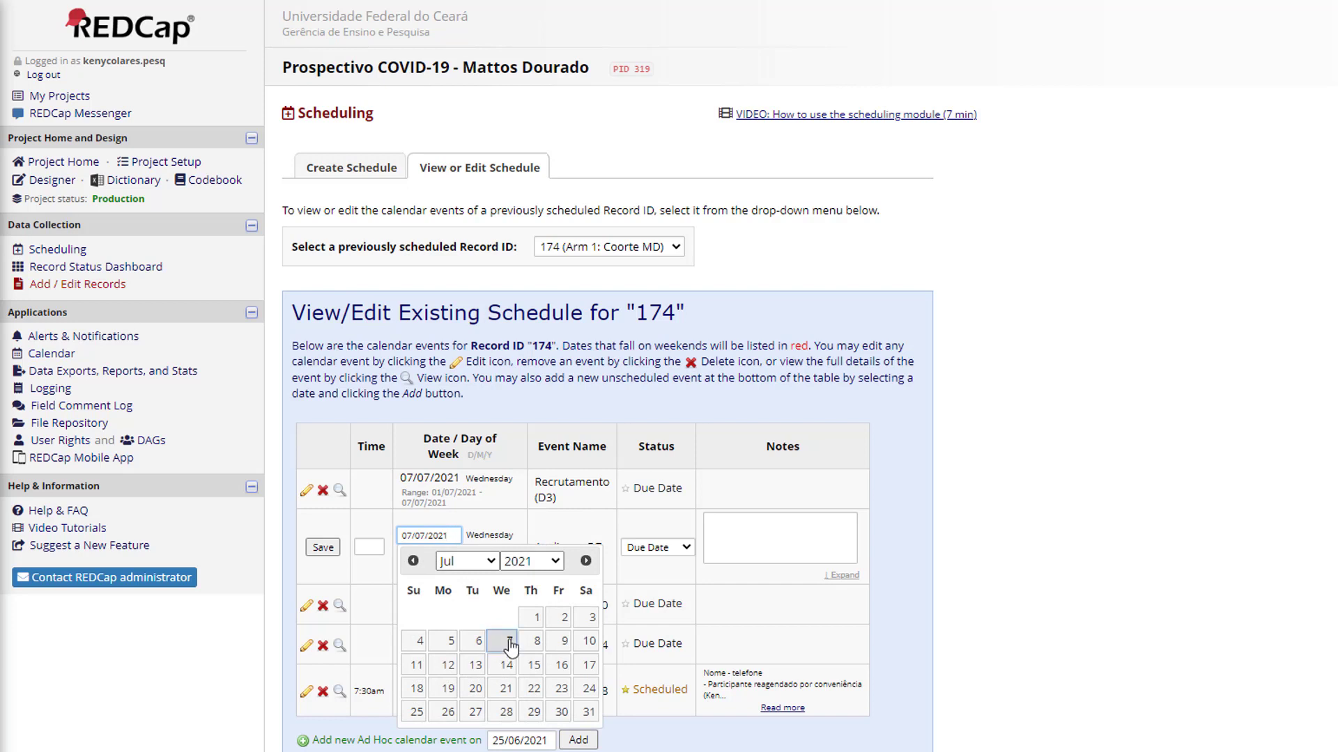
pyautogui.click(535, 643)
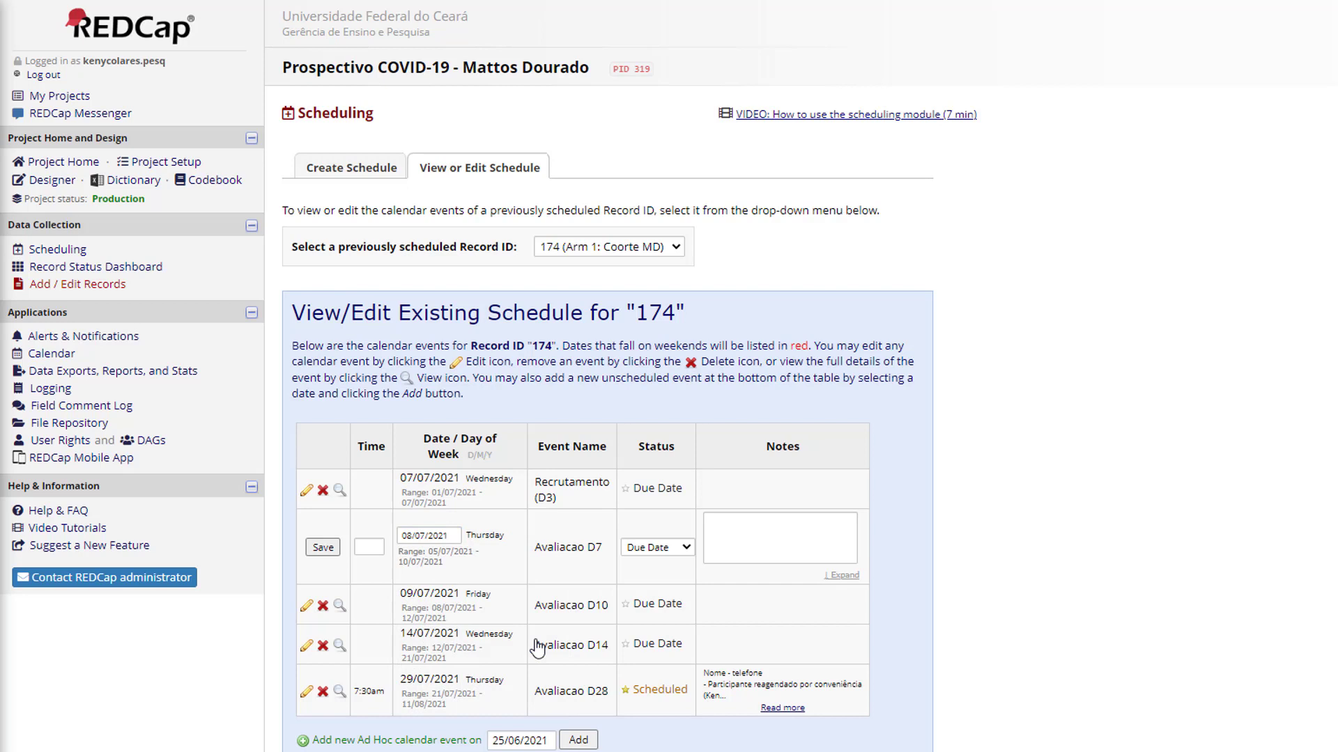
# - Write the Avaliacao D7 note "Paciente perdeu coleta de D7. Reagenda coleta para 08/07." and save the event without adjusting the following events' dates
pyautogui.click(773, 522)
pyautogui.write('Pa')
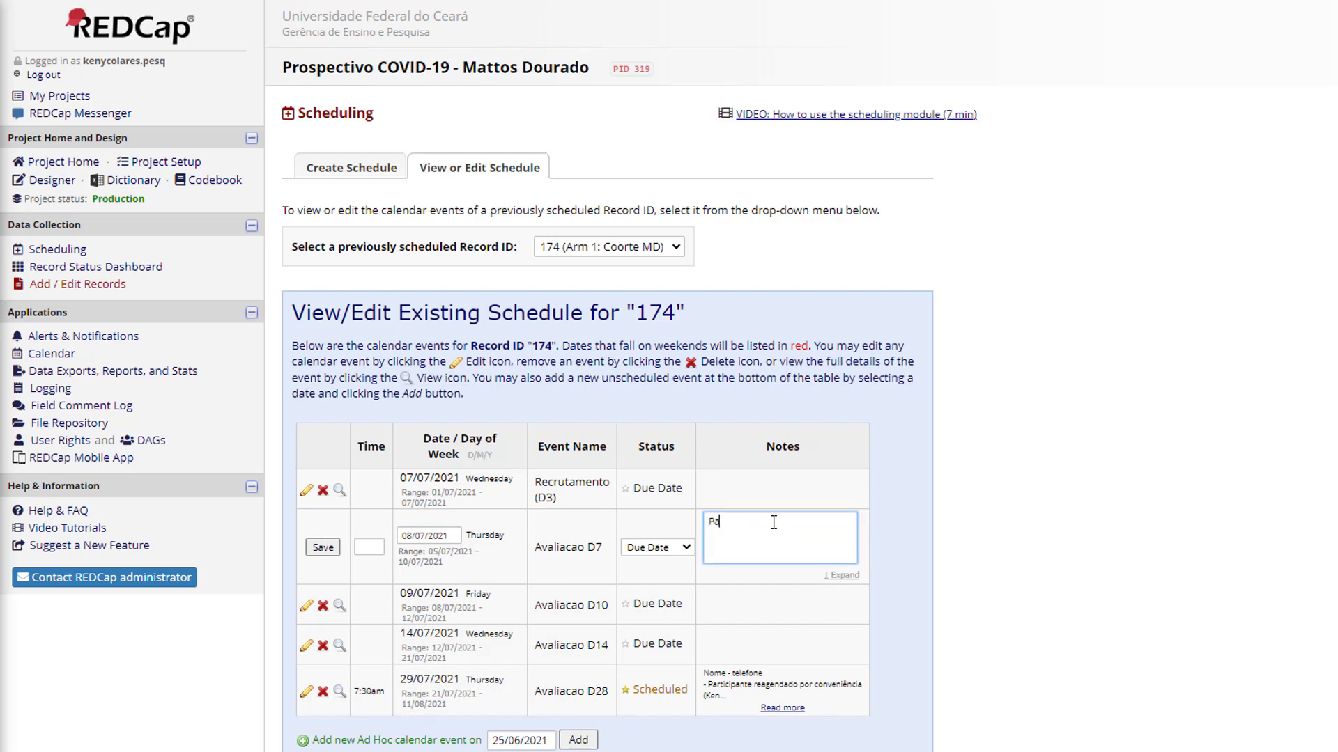
pyautogui.write('ciente perdeu coleta de D7. Reagenda')
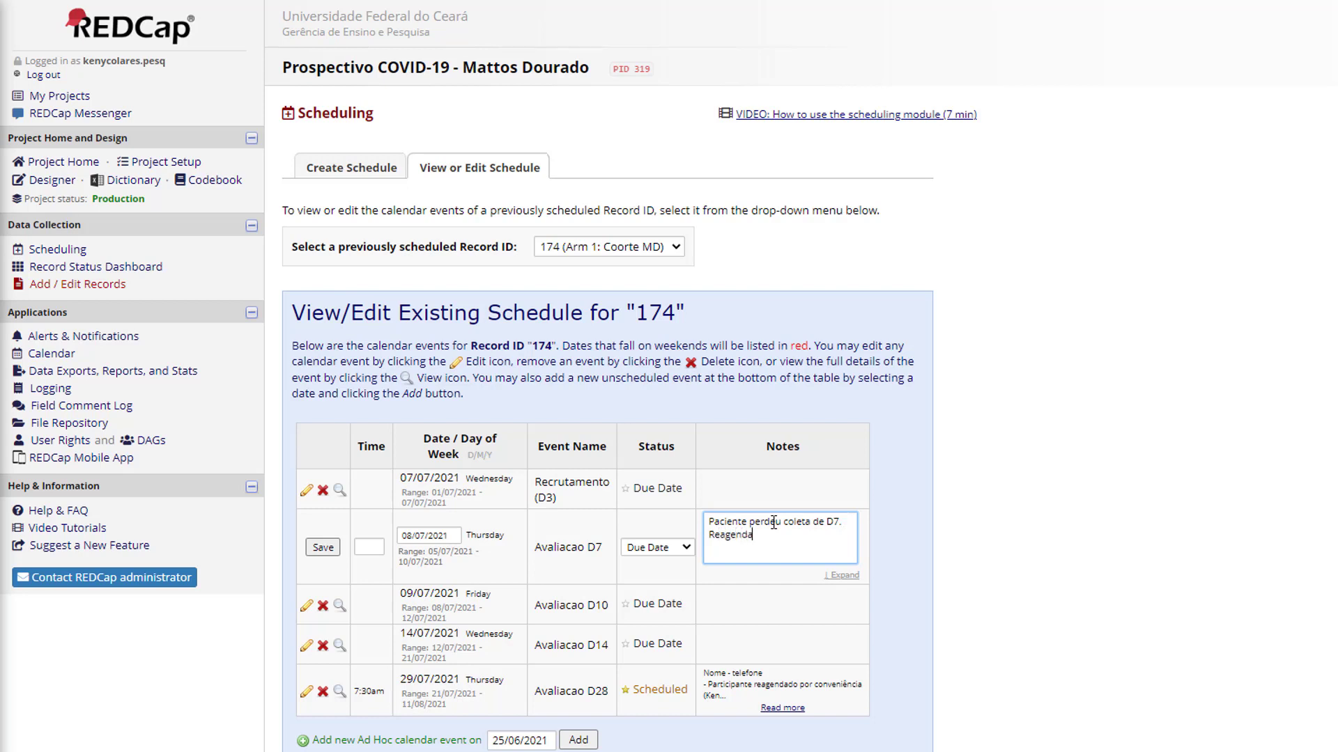
pyautogui.write(' coleta para 08/07.')
pyautogui.click(680, 550)
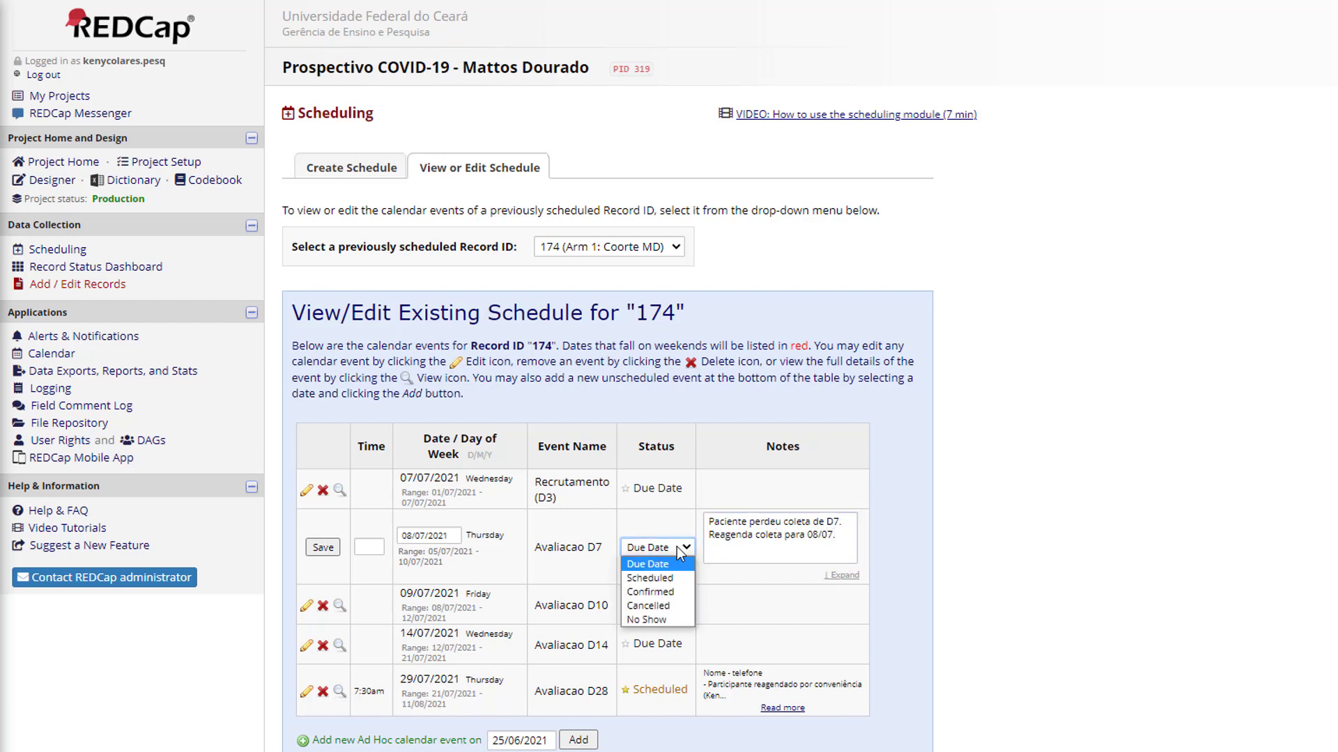
pyautogui.click(680, 553)
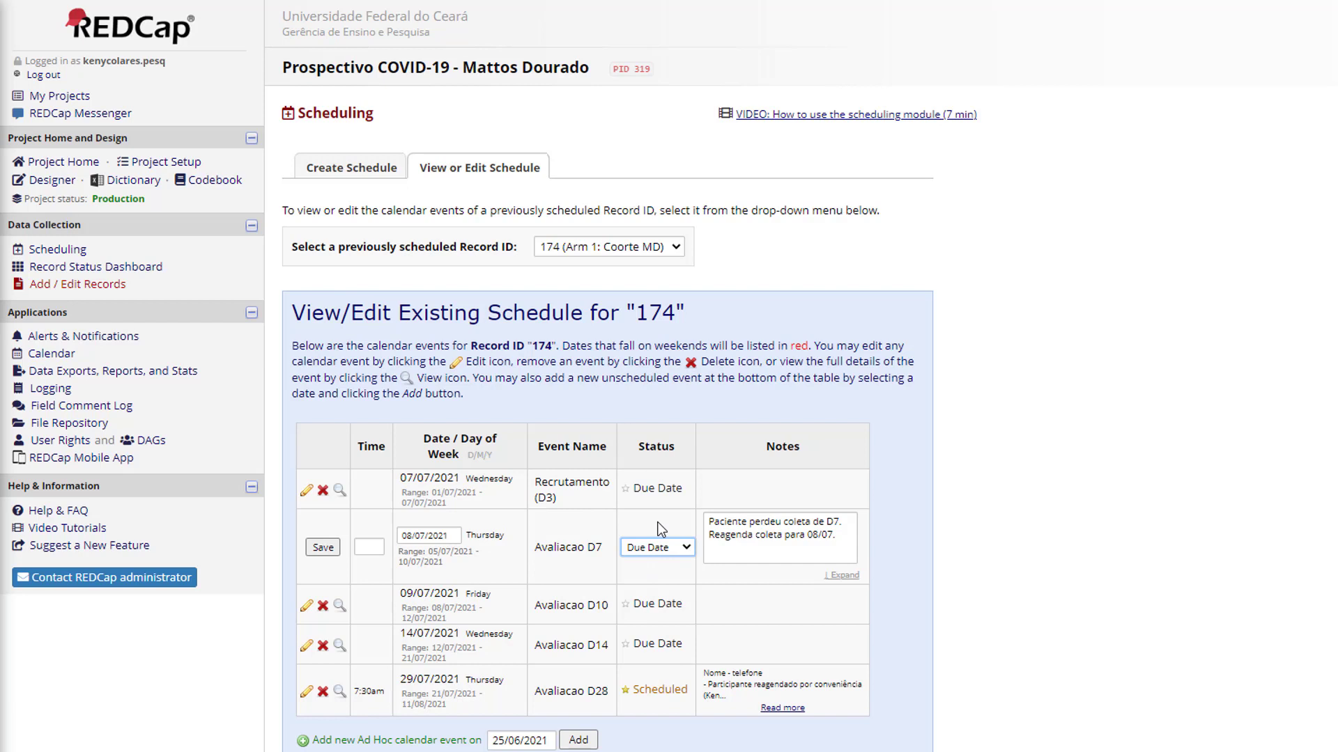
pyautogui.click(322, 548)
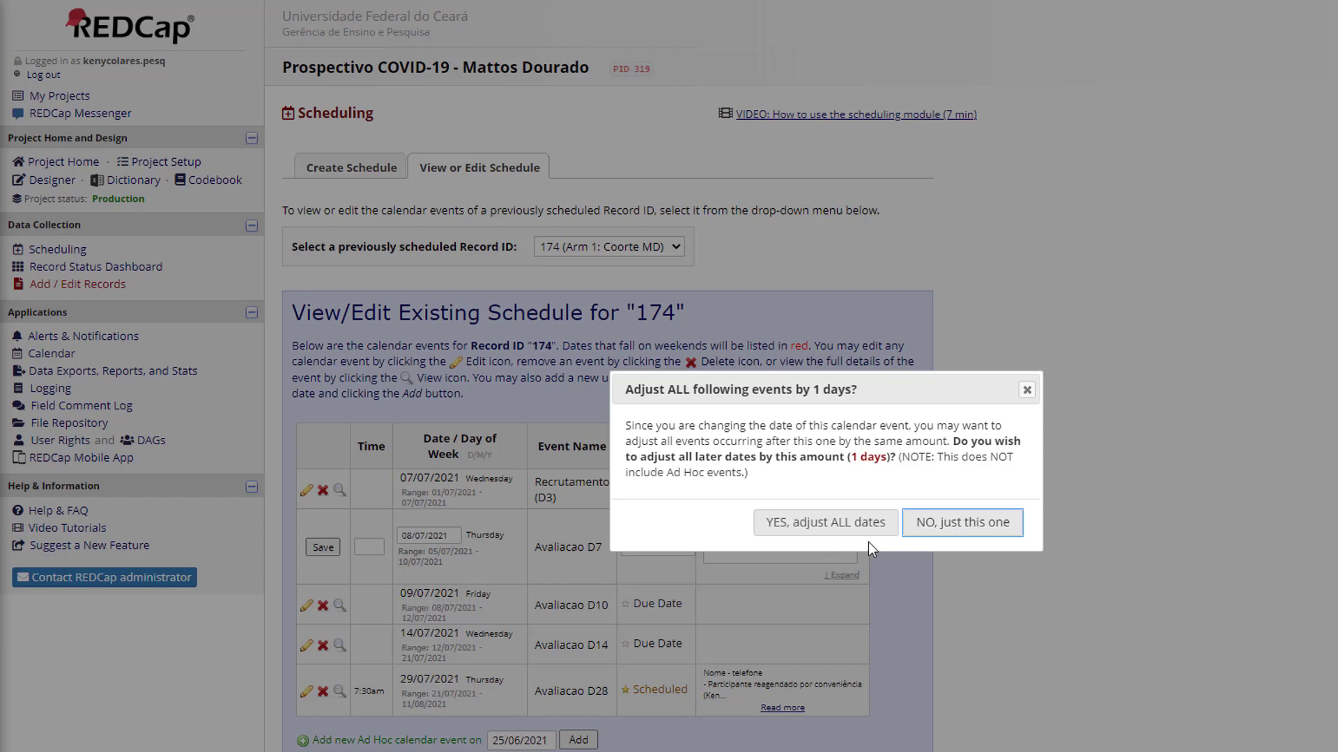
pyautogui.click(987, 531)
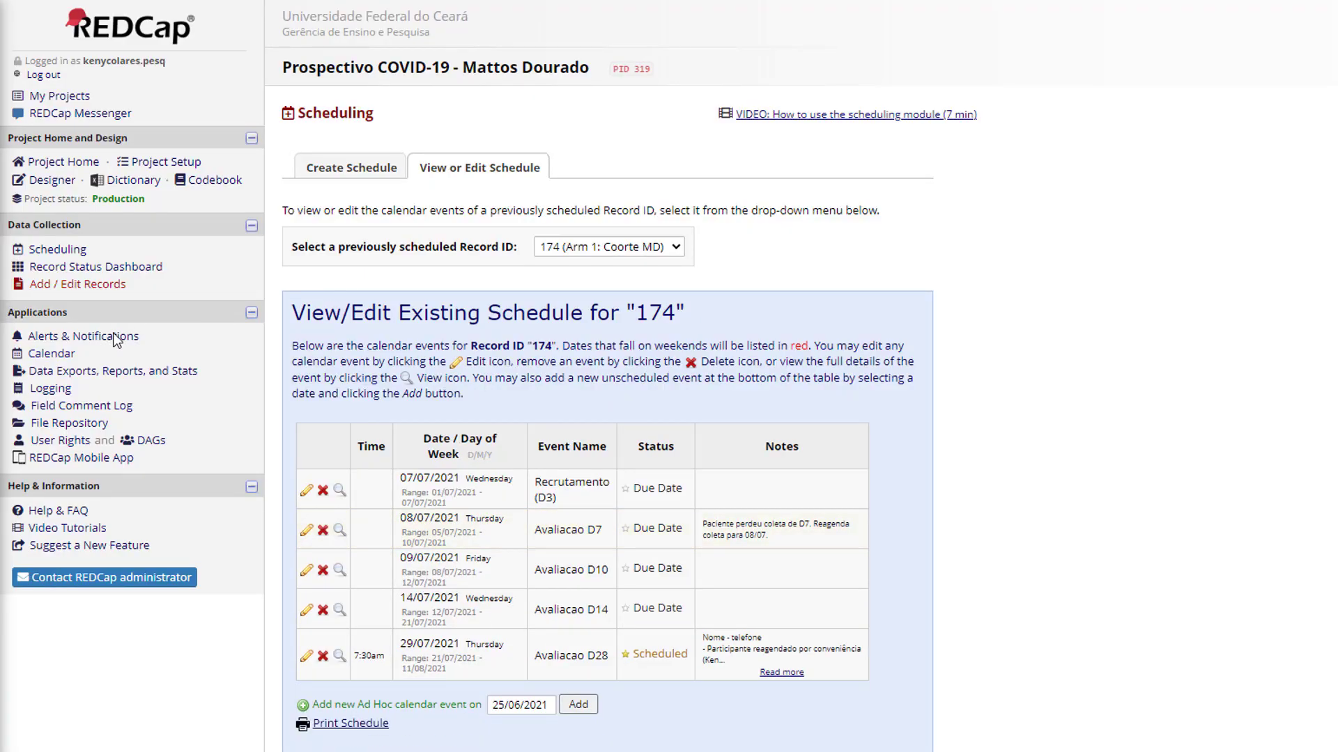
# - Return to the project calendar and show July 2021 to check the rescheduled Avaliacao D7 event
pyautogui.click(50, 340)
pyautogui.click(53, 355)
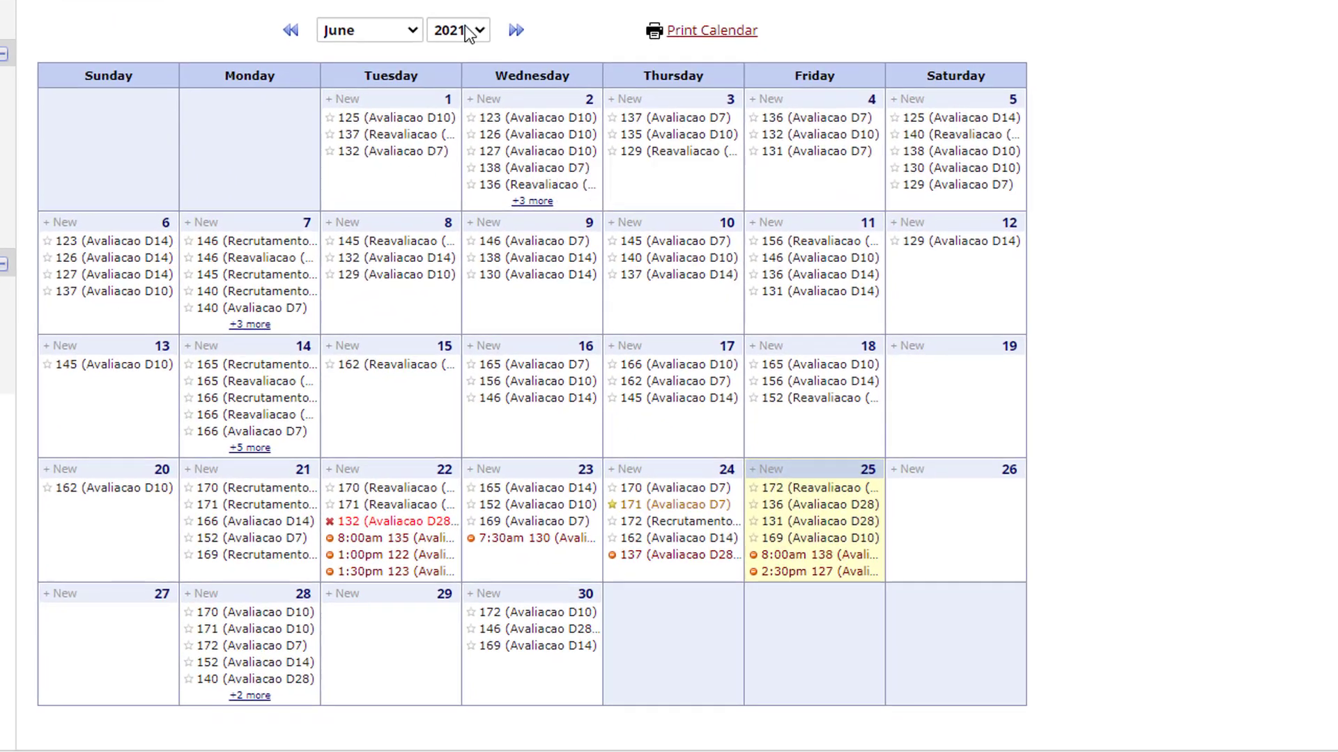
pyautogui.click(516, 31)
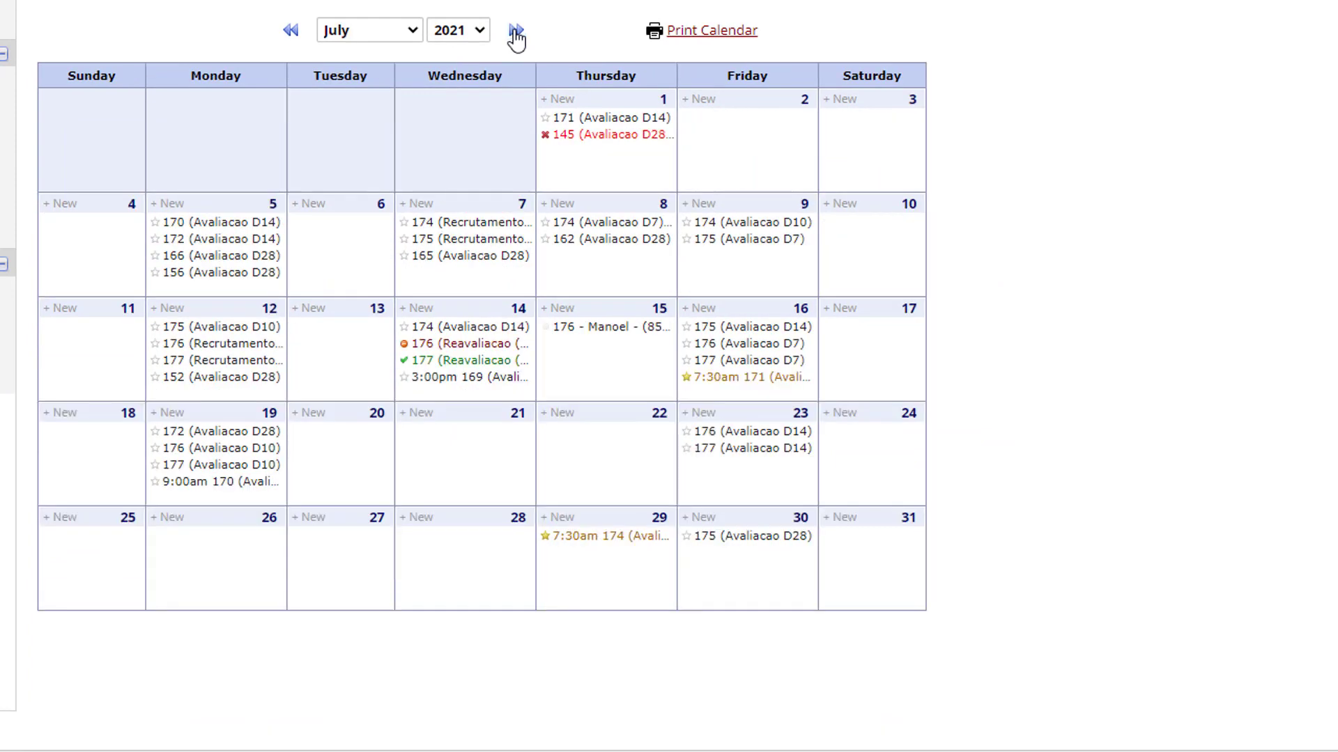